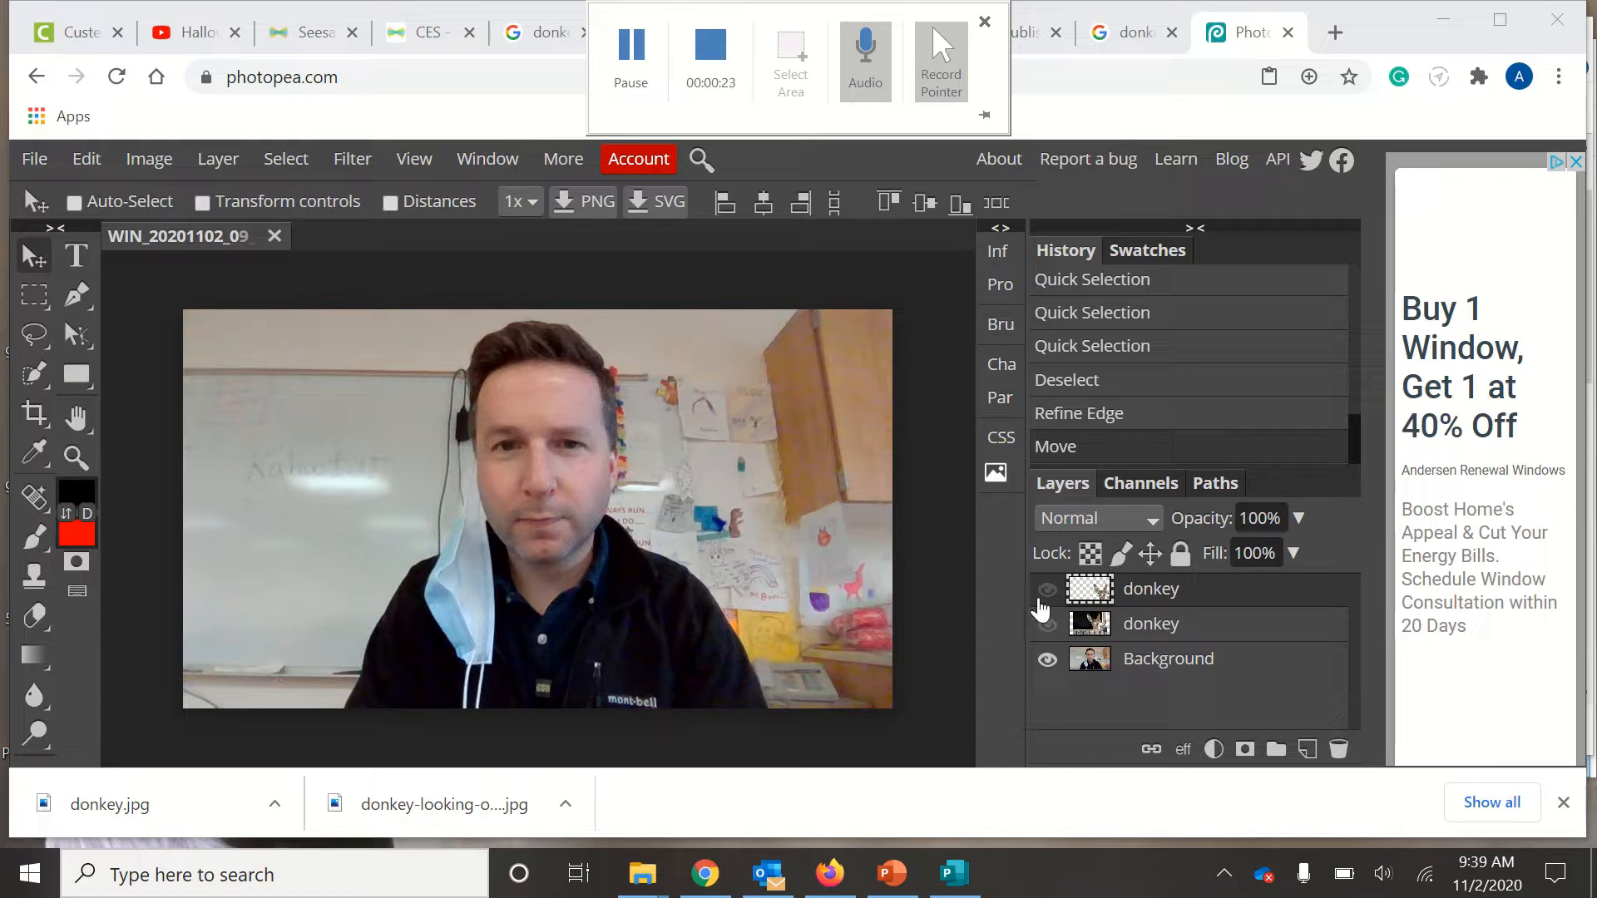
Toggle the visibility of the upper donkey layer to compare the photo with and without the cut-out donkey
left_click(1048, 591)
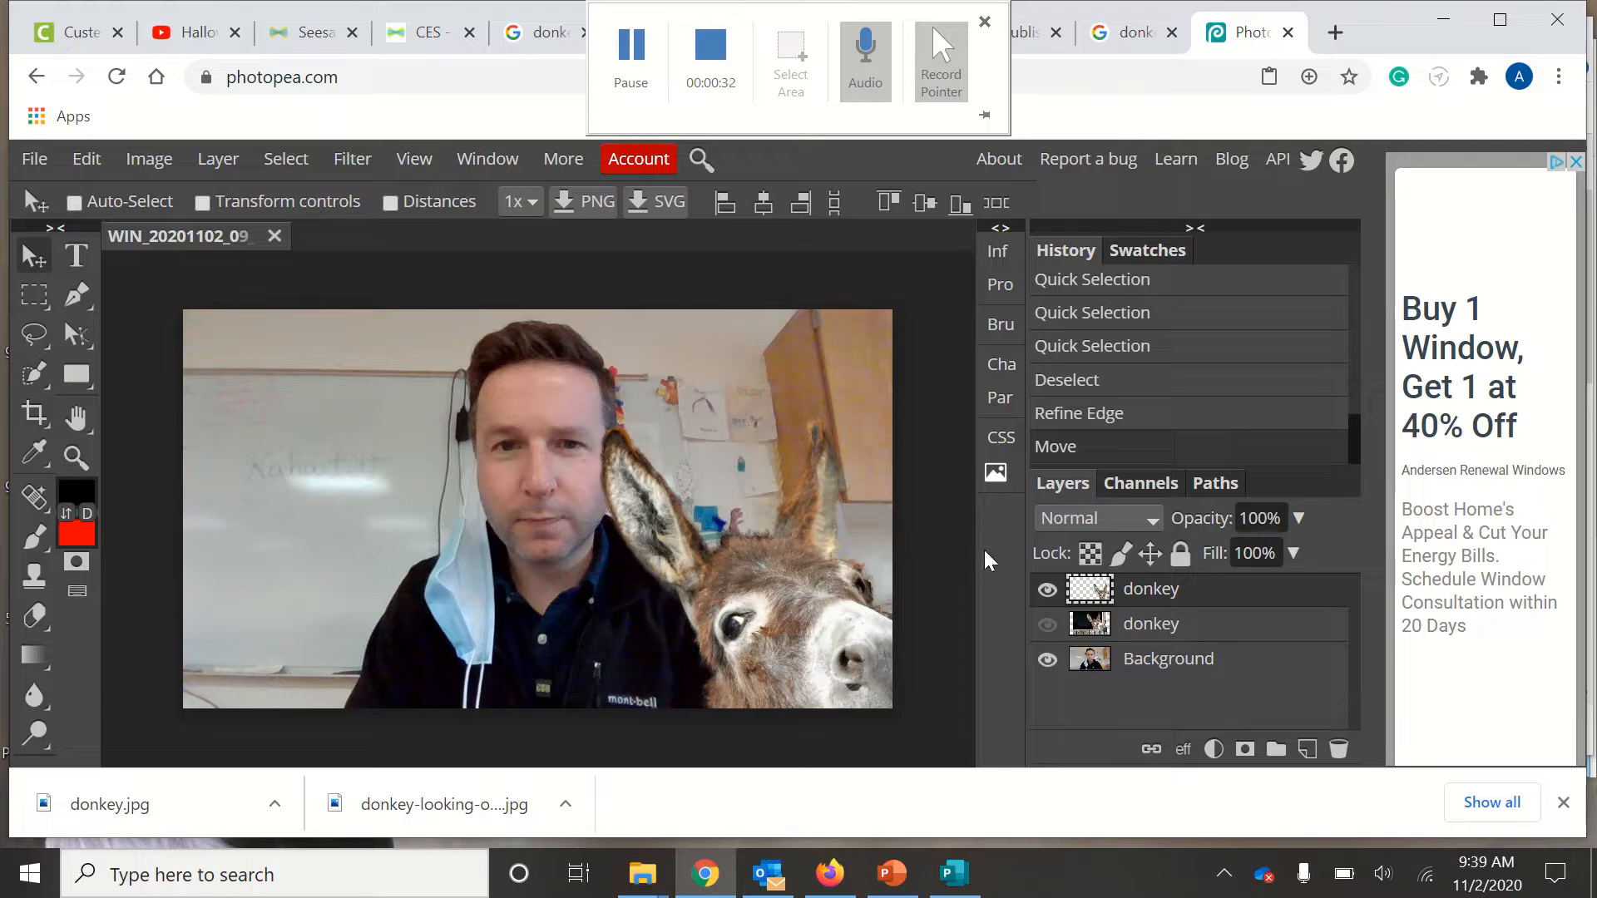
left_click(1048, 592)
left_click(1048, 592)
Reload photopea.com and discard the unsaved project to start from an empty workspace
left_click(489, 79)
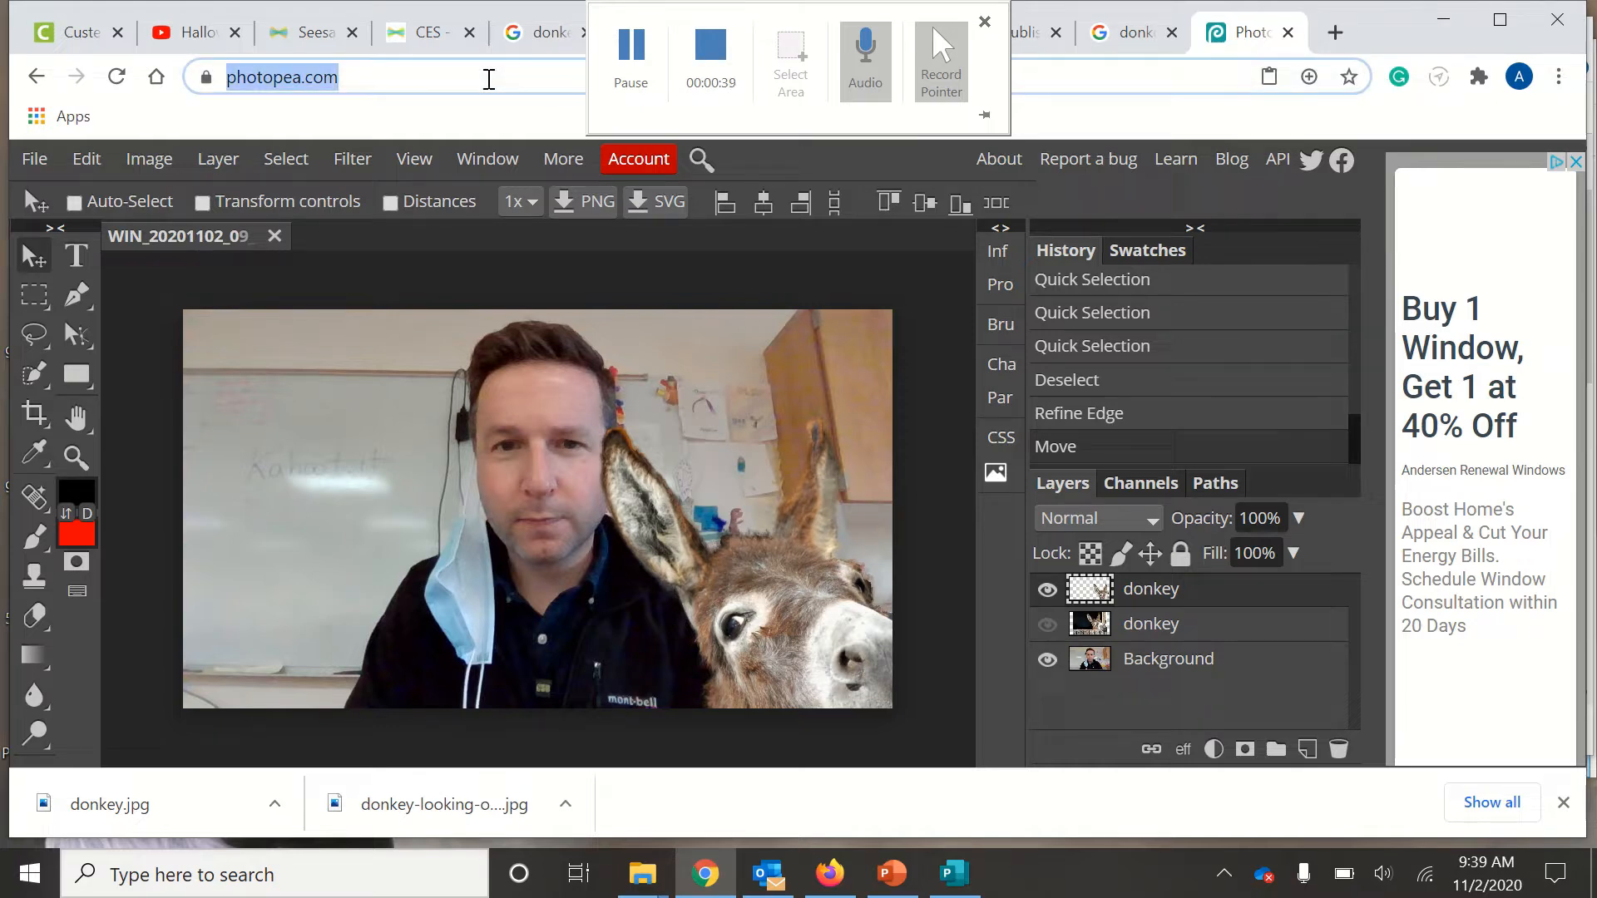
key("Return")
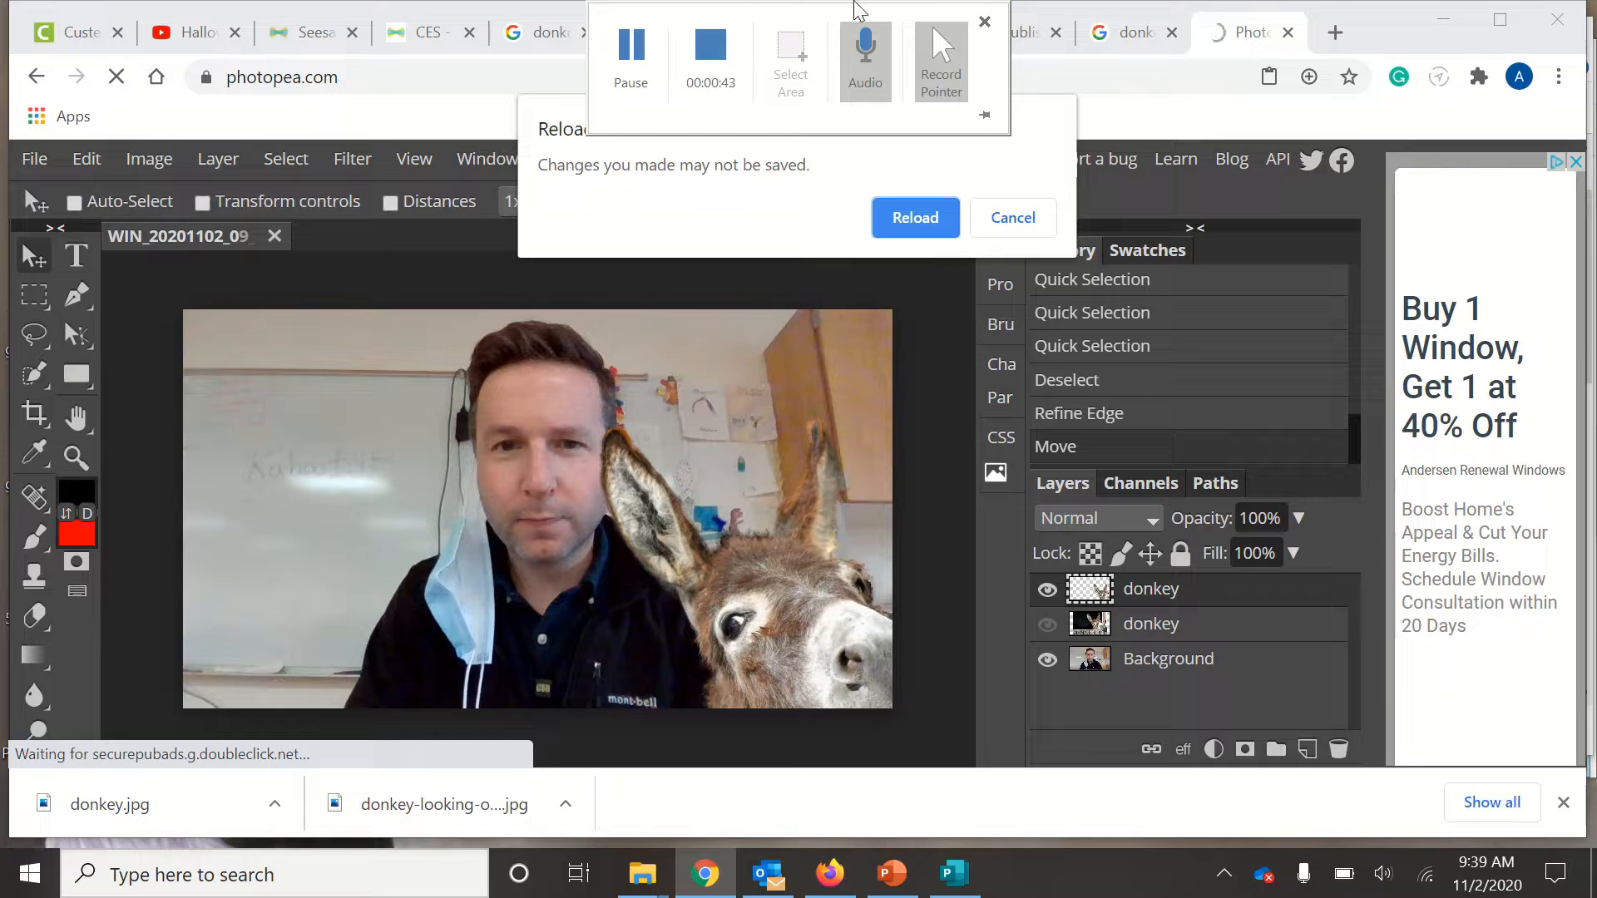
left_click(930, 216)
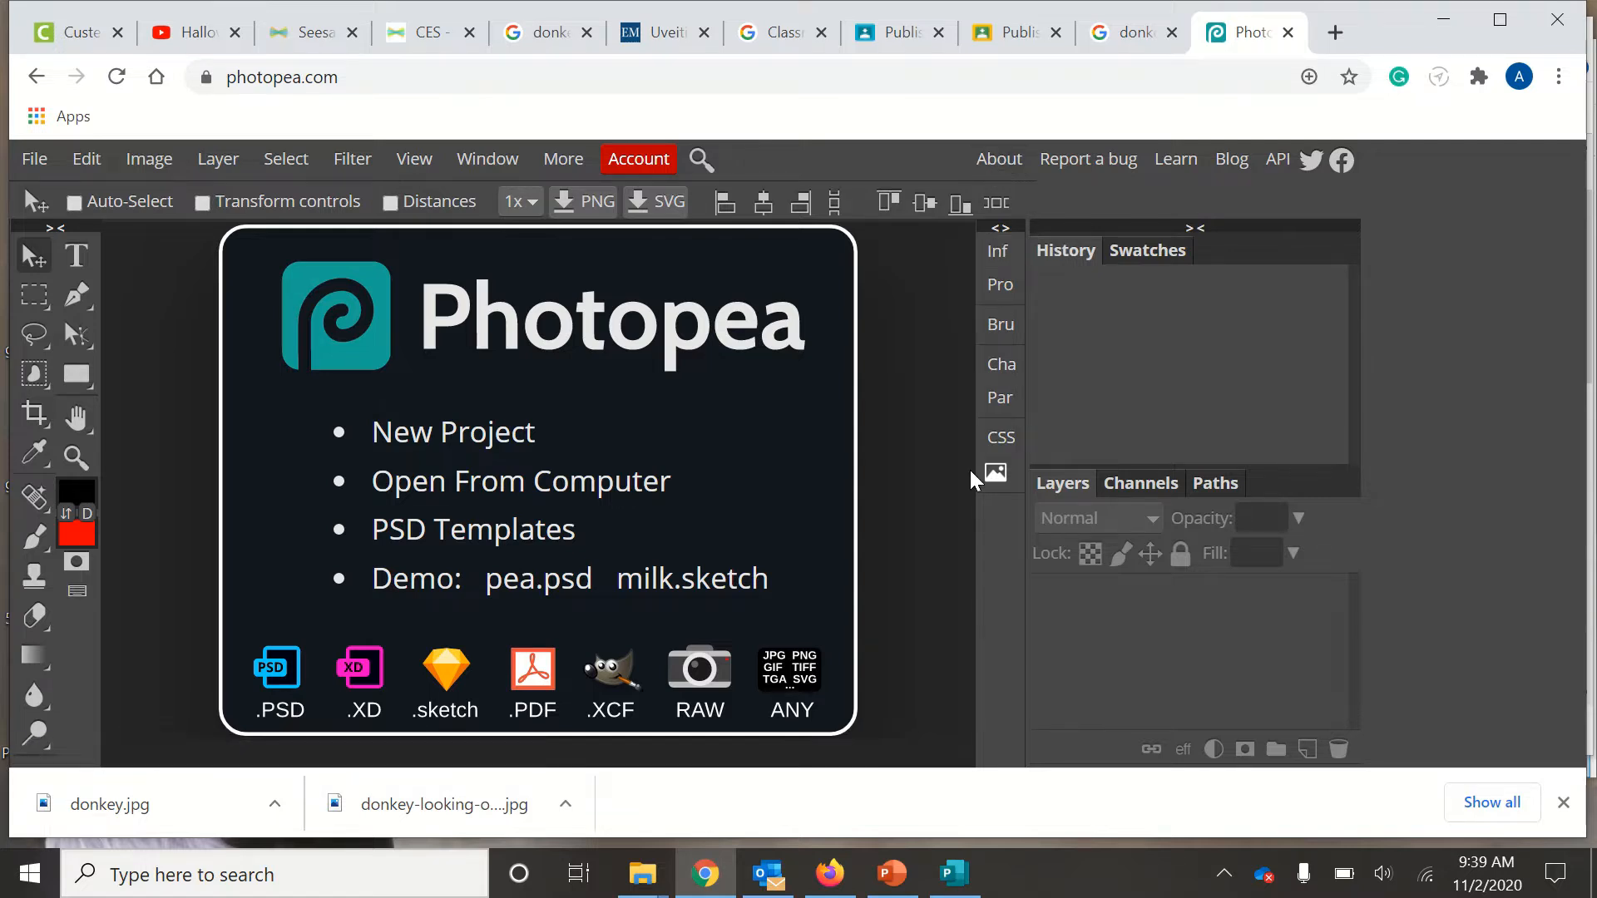
Save the enlarged donkey picture from the Google Images results to the Desktop as a JPEG named donkey1
left_click(549, 41)
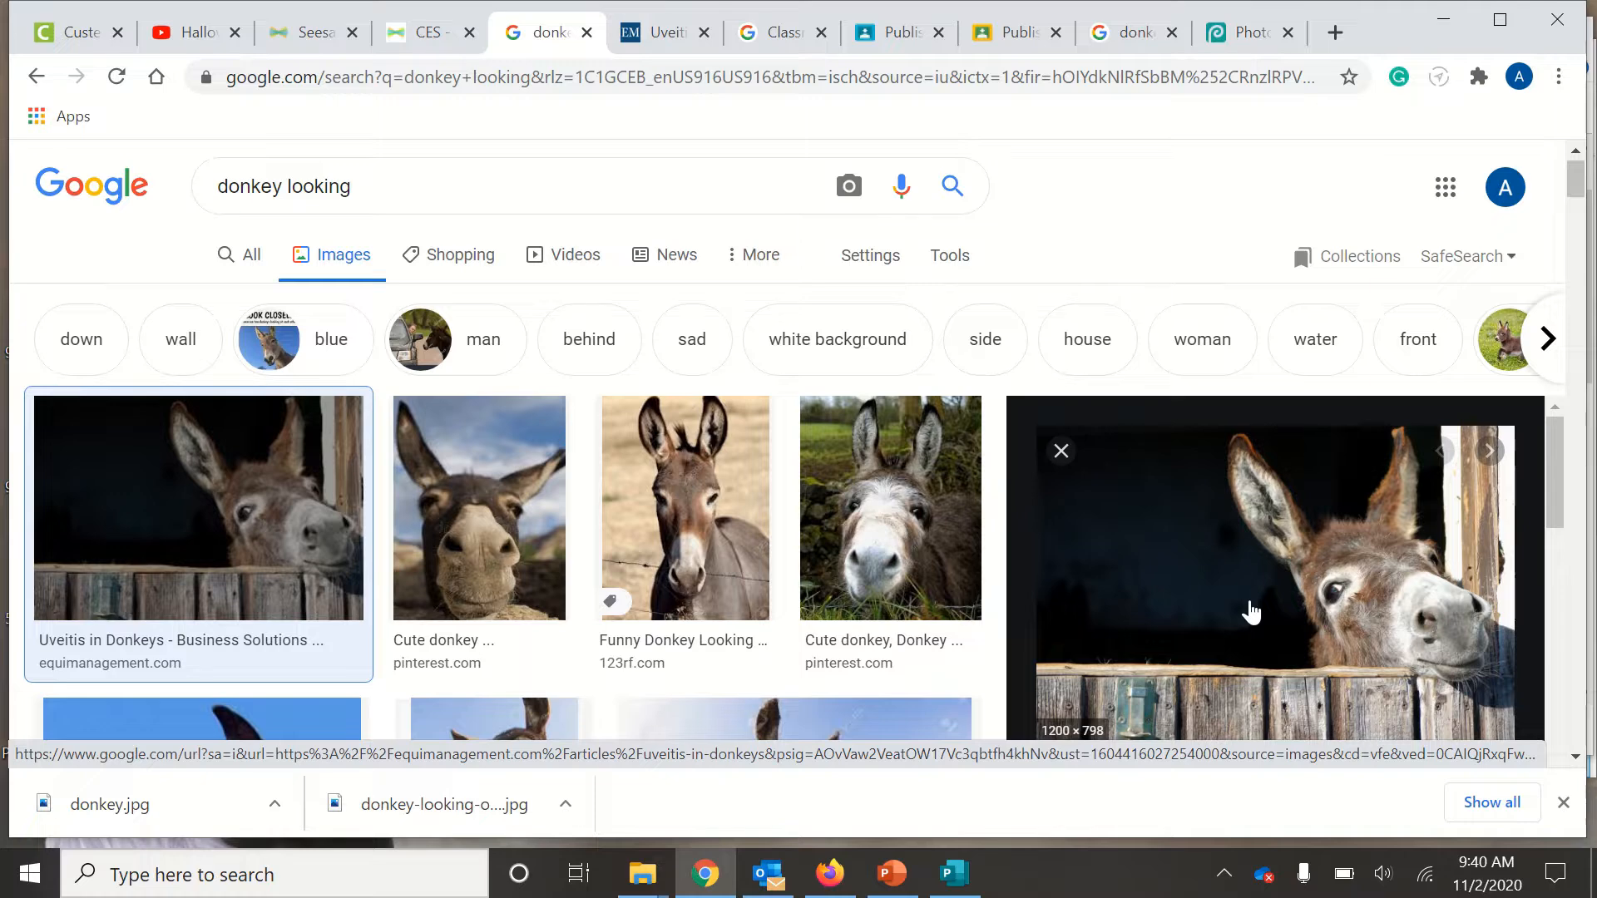
right_click(1250, 612)
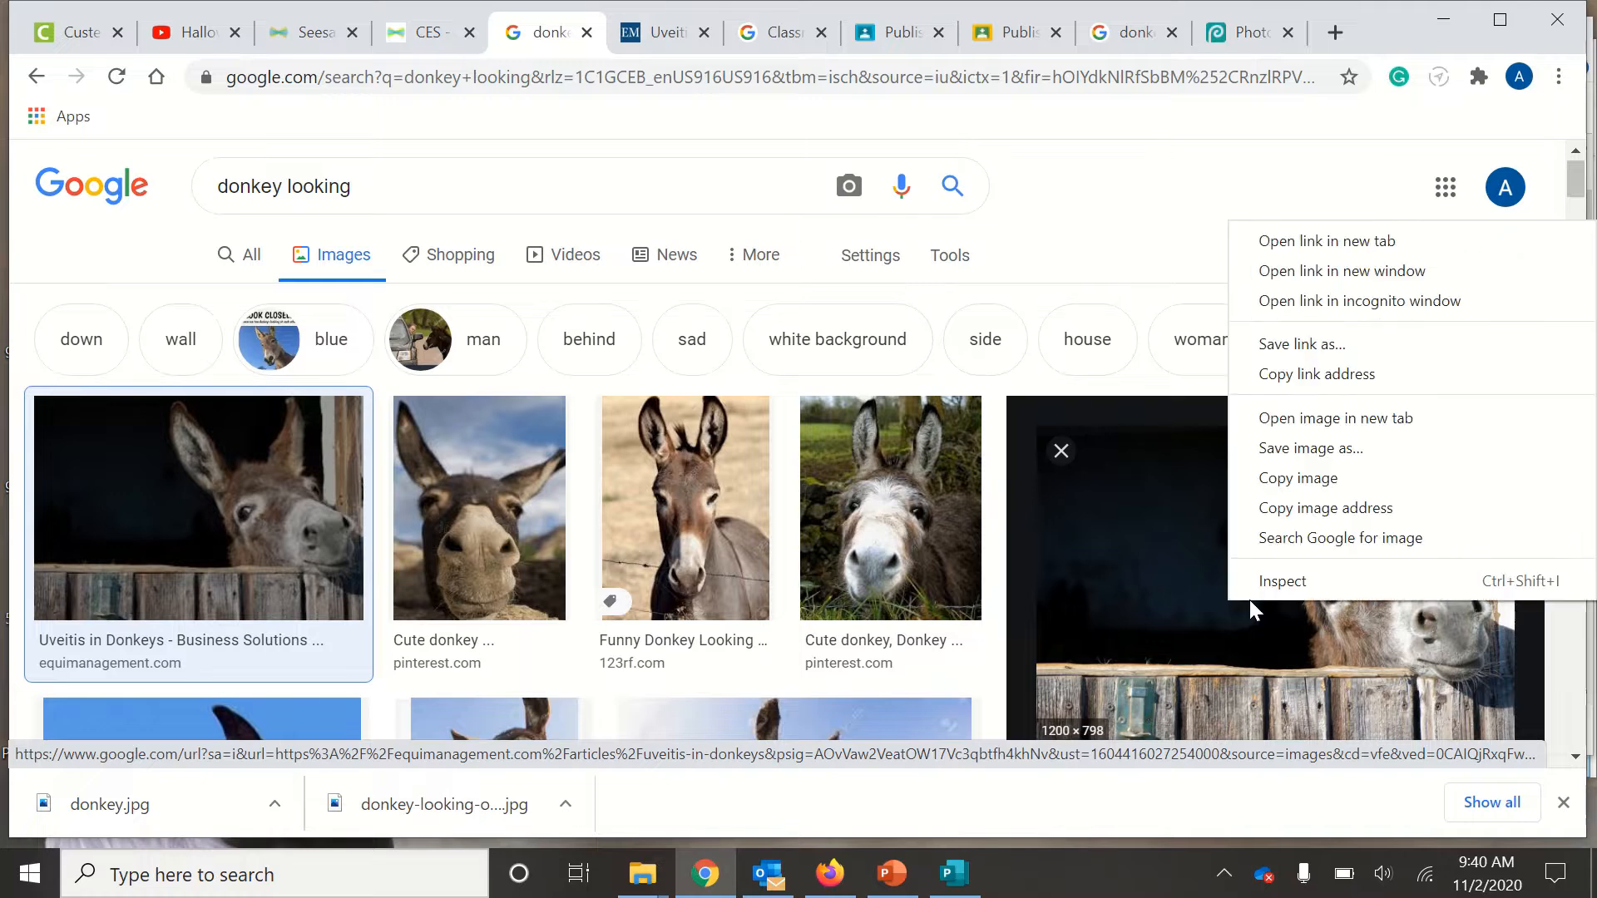
left_click(1263, 455)
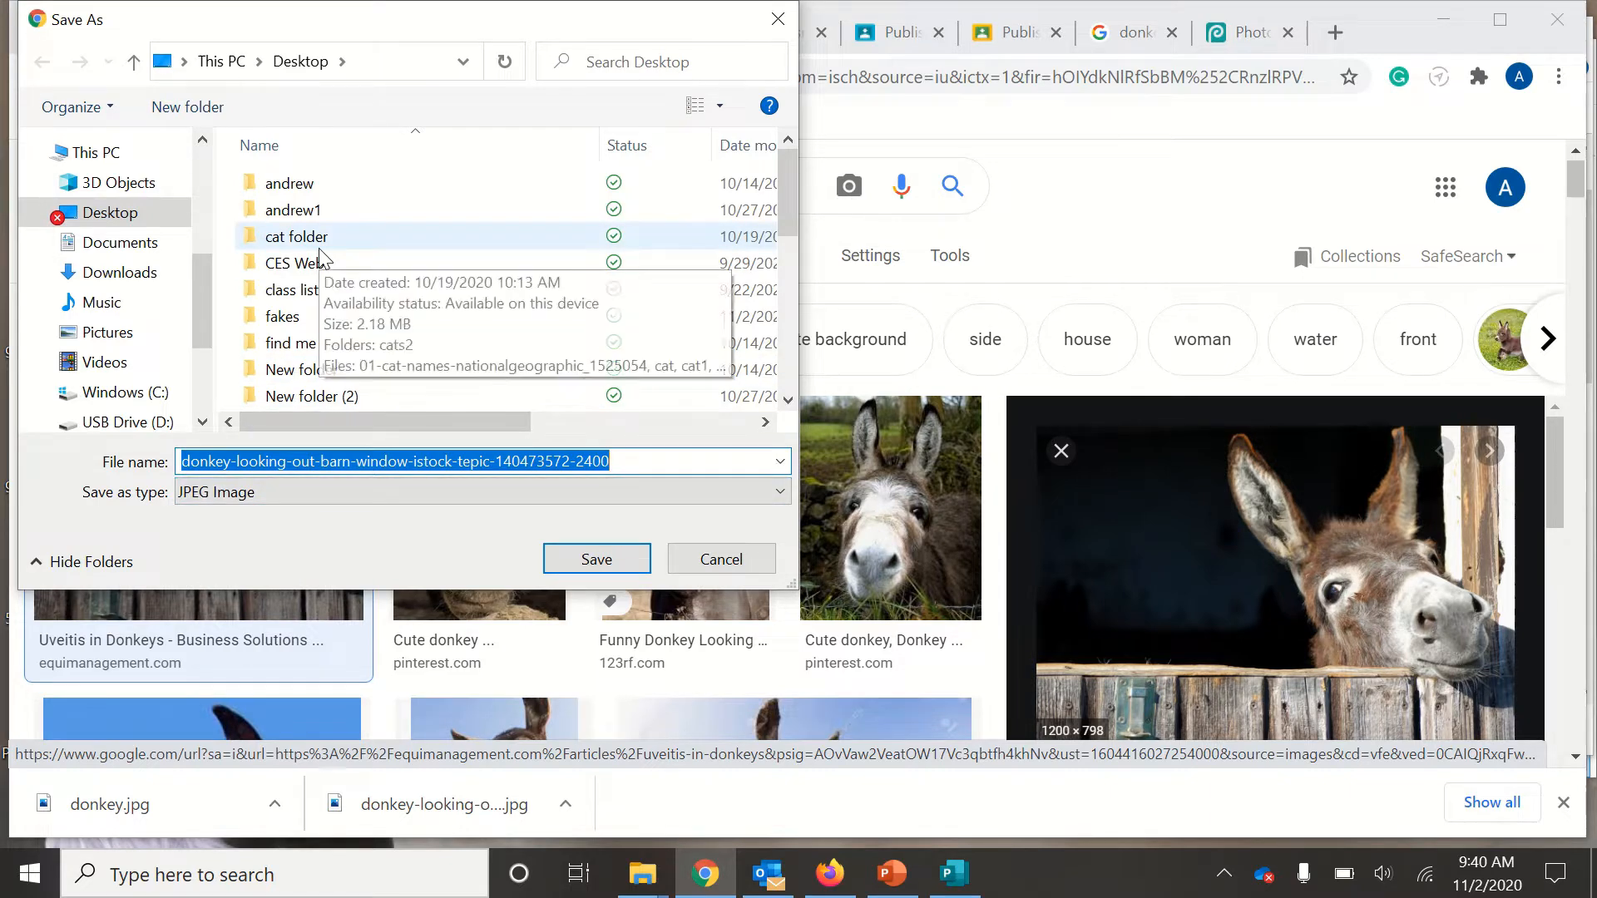
left_click(121, 217)
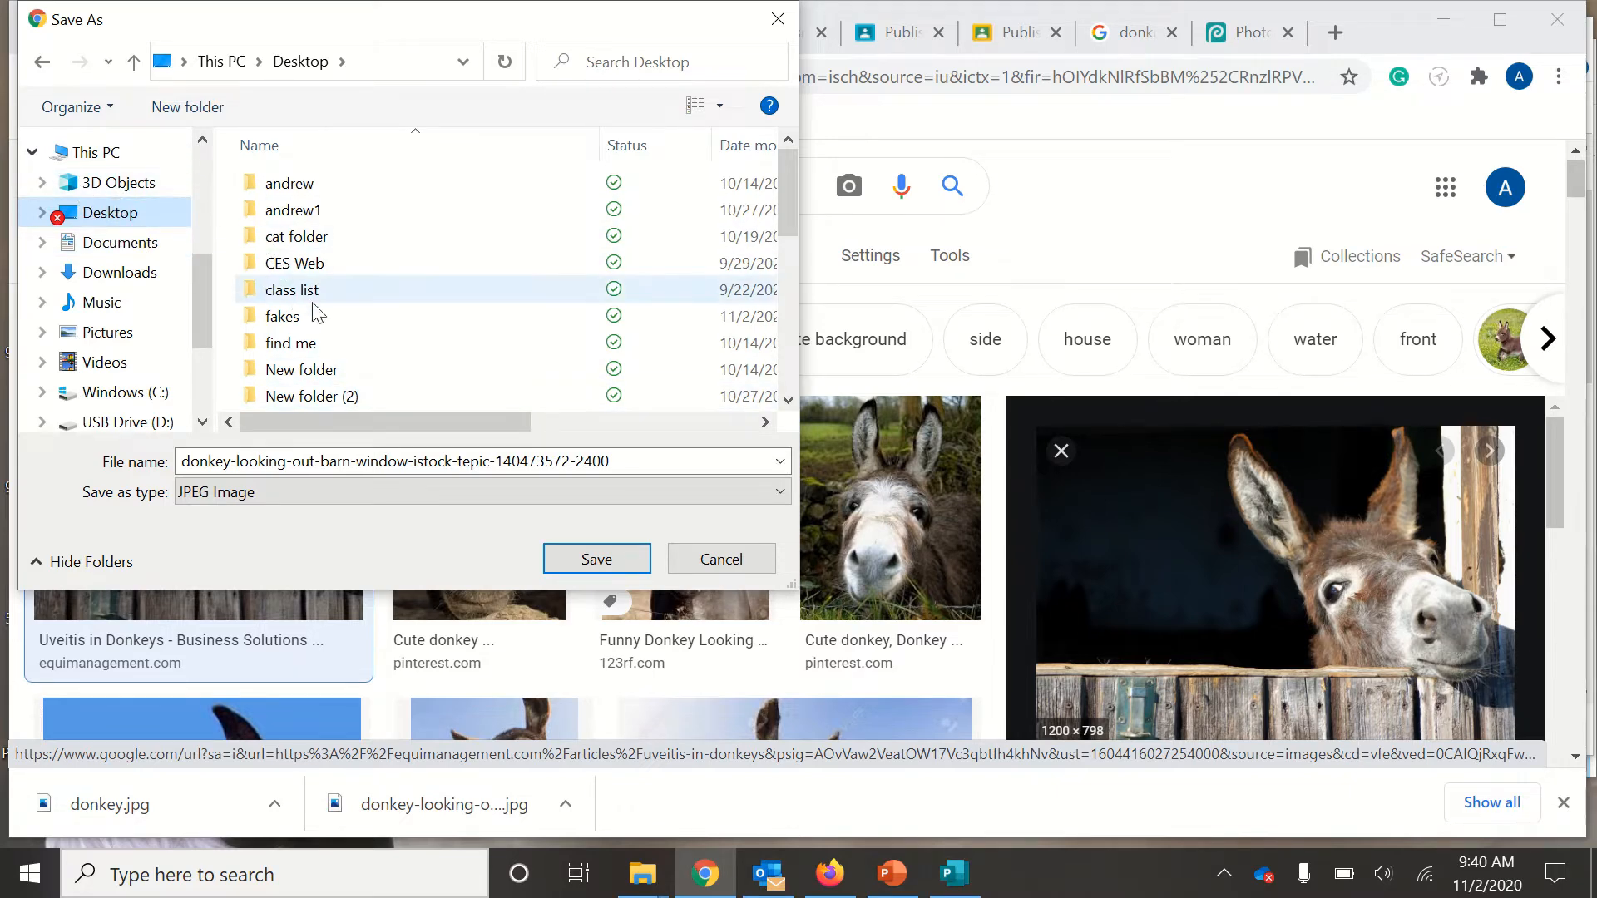
left_click(569, 466)
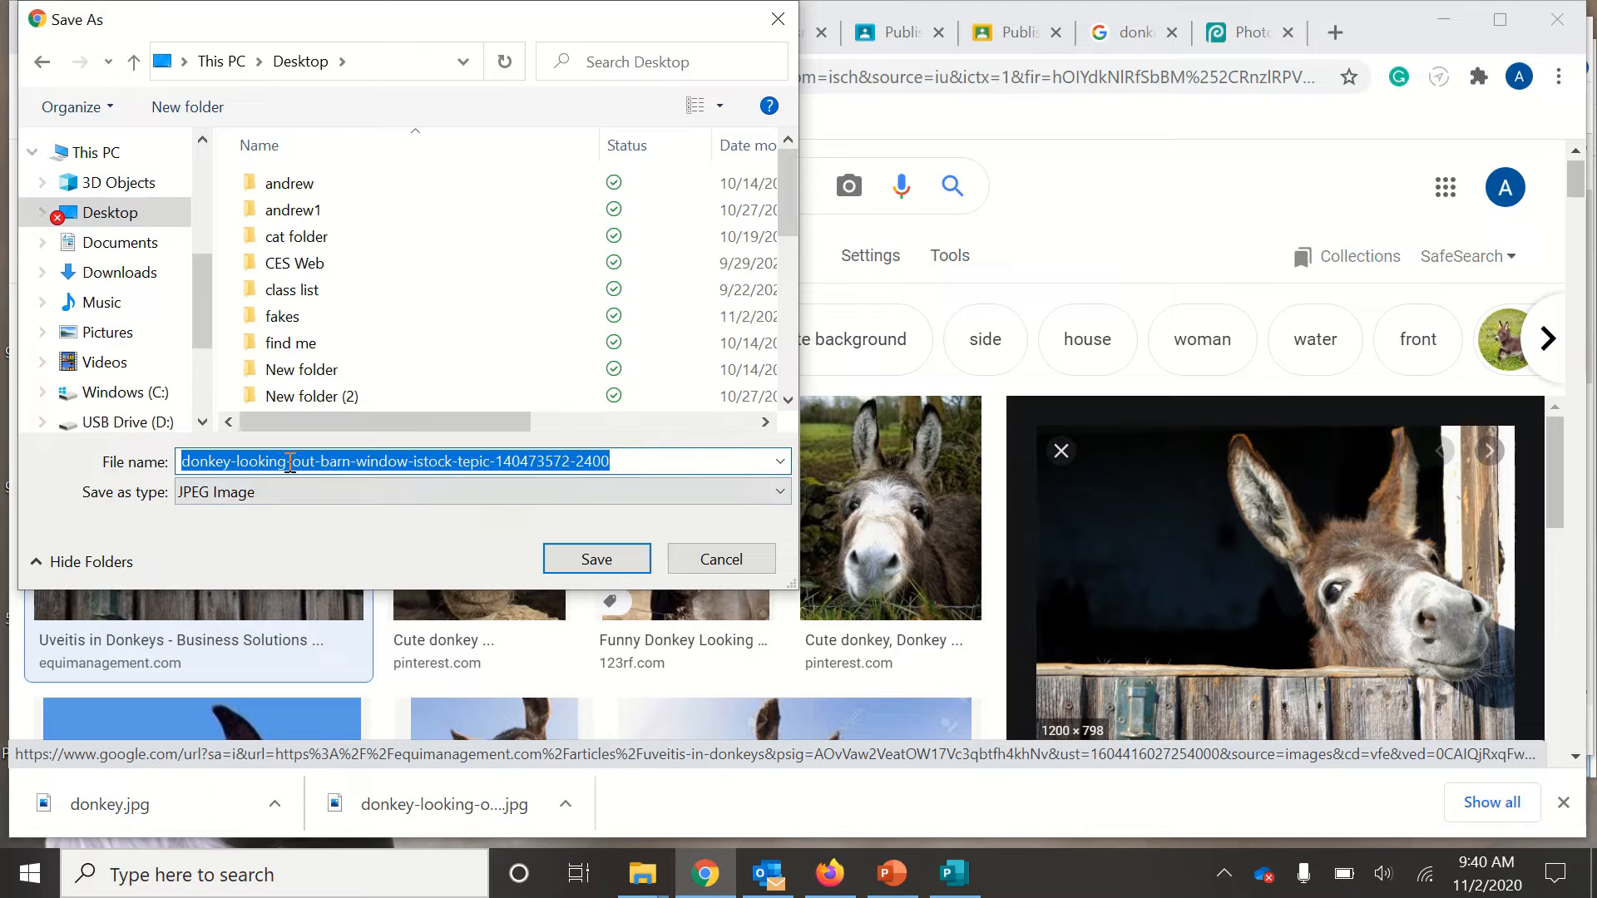
type("donk")
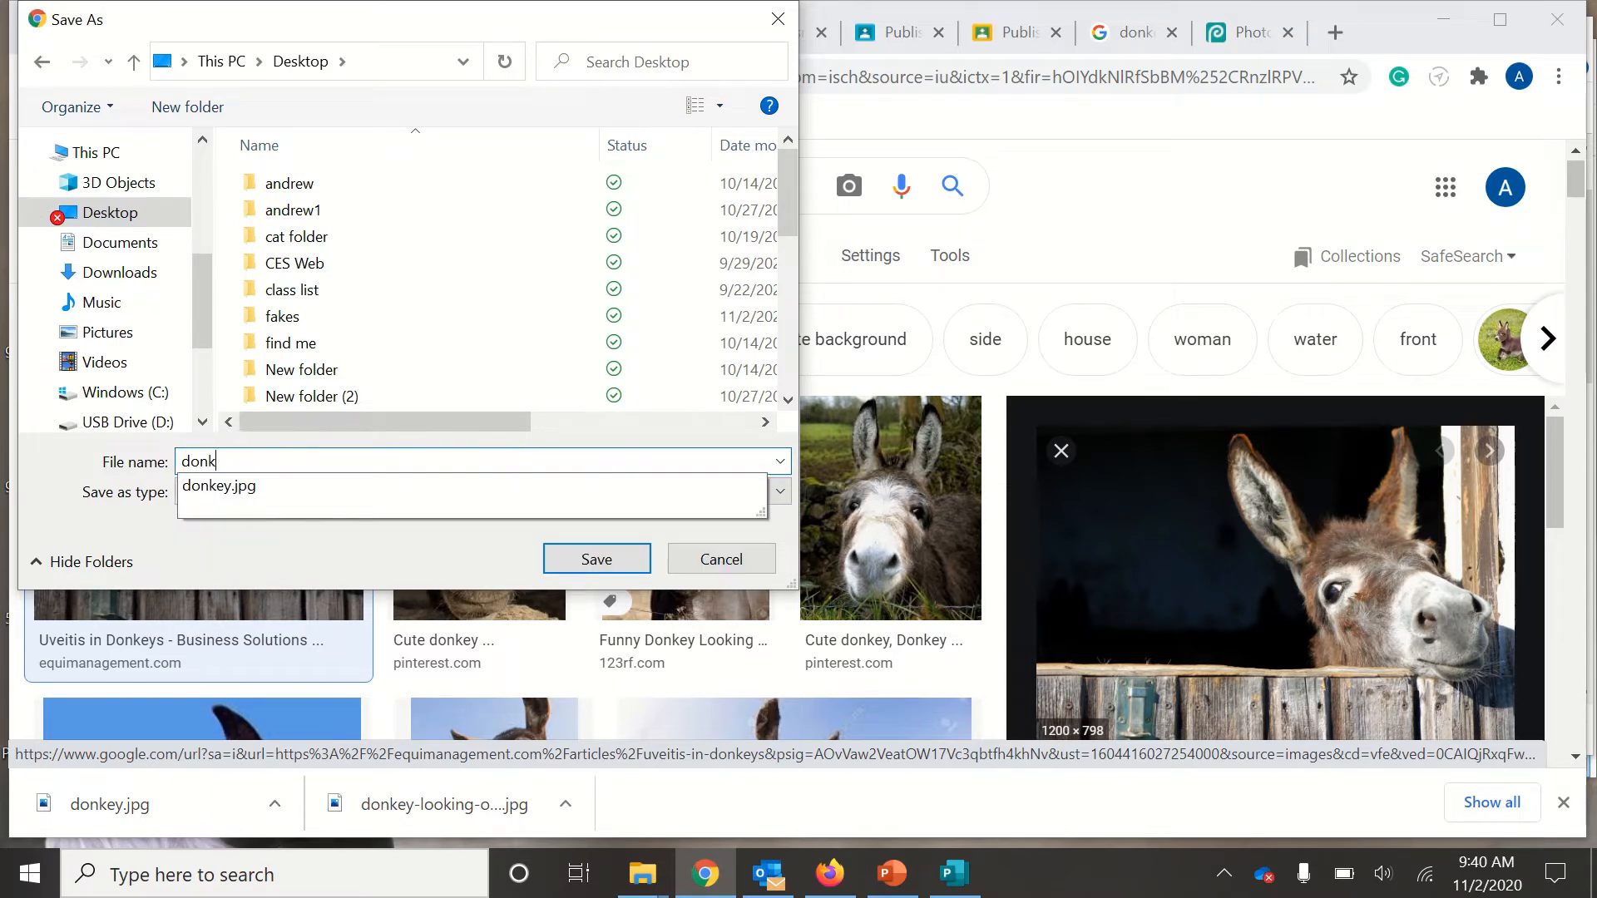
type("ey1")
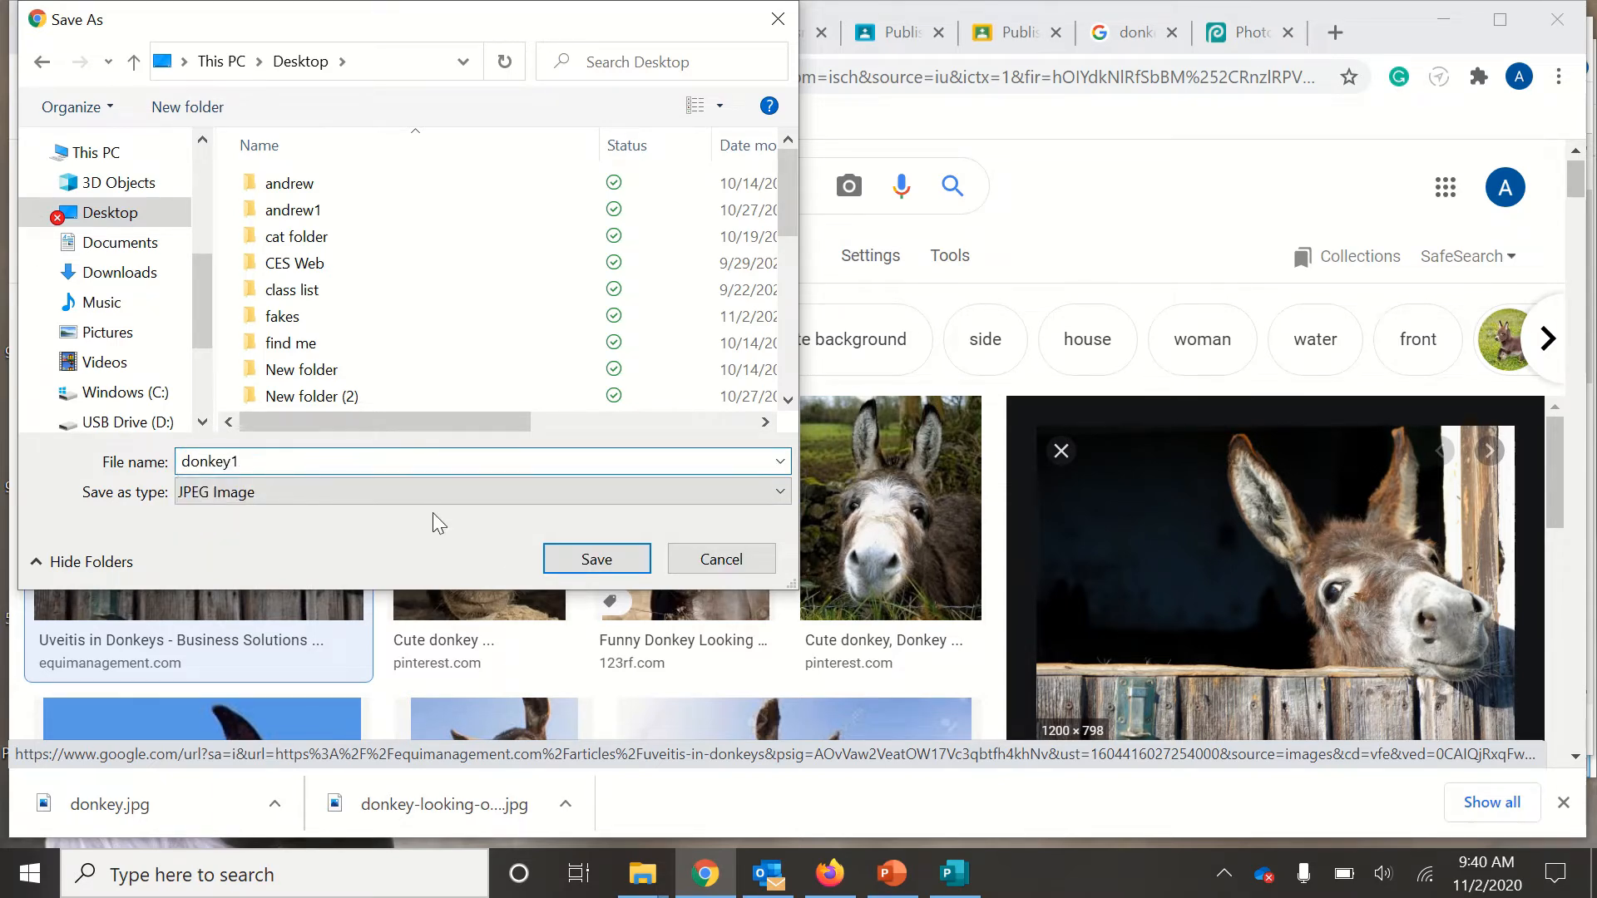
left_click(596, 559)
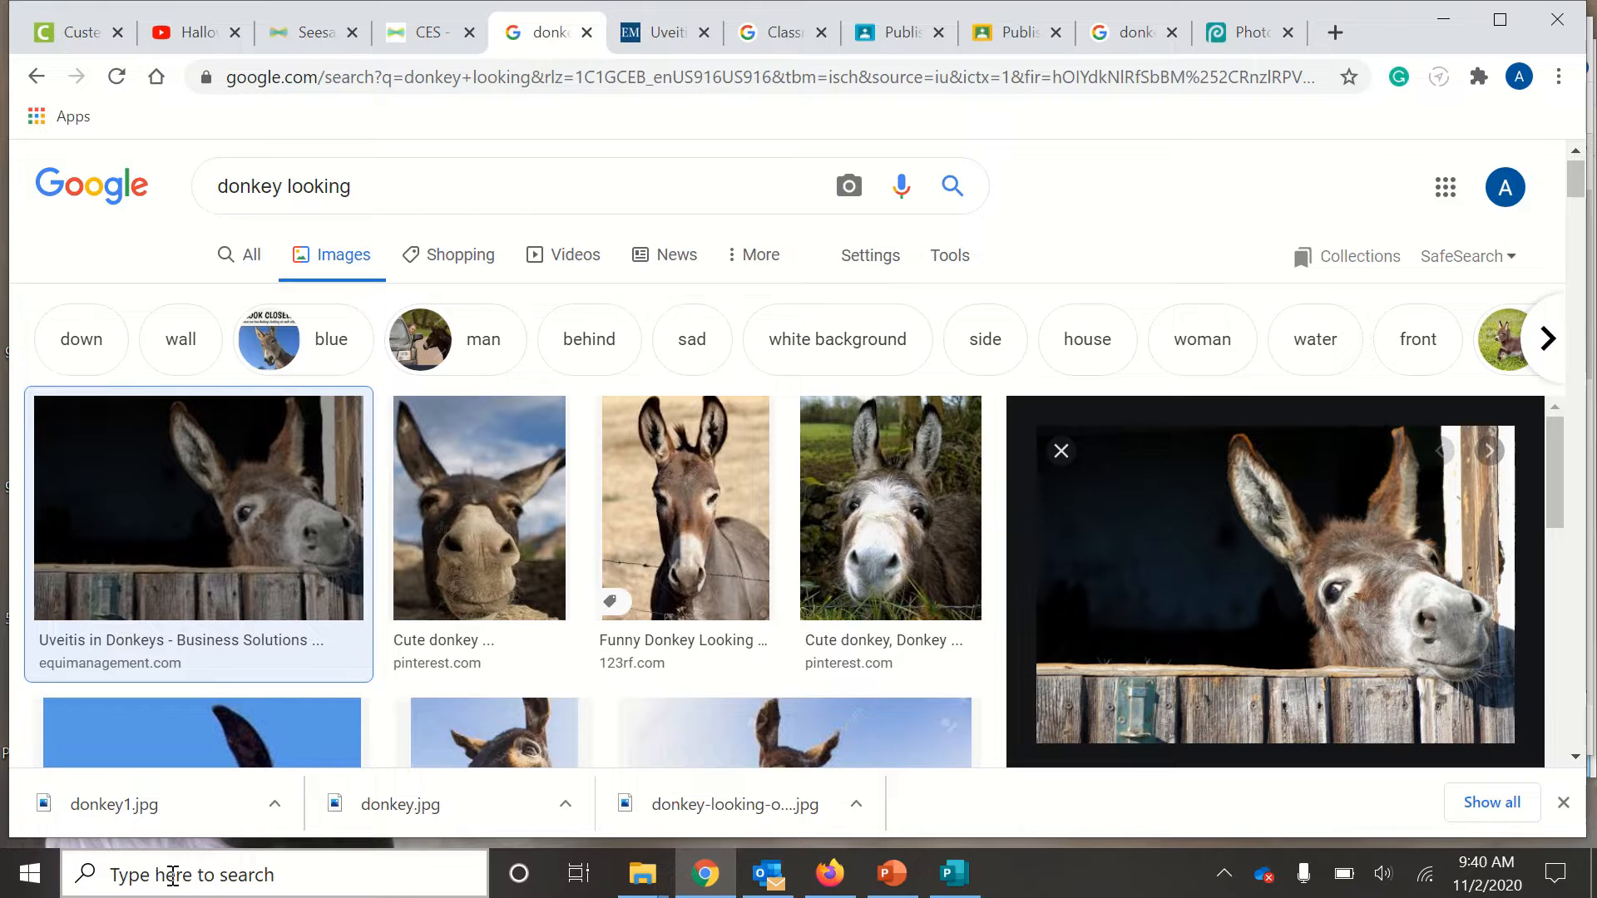
Find and open the Windows Camera app and take a webcam photo
left_click(172, 875)
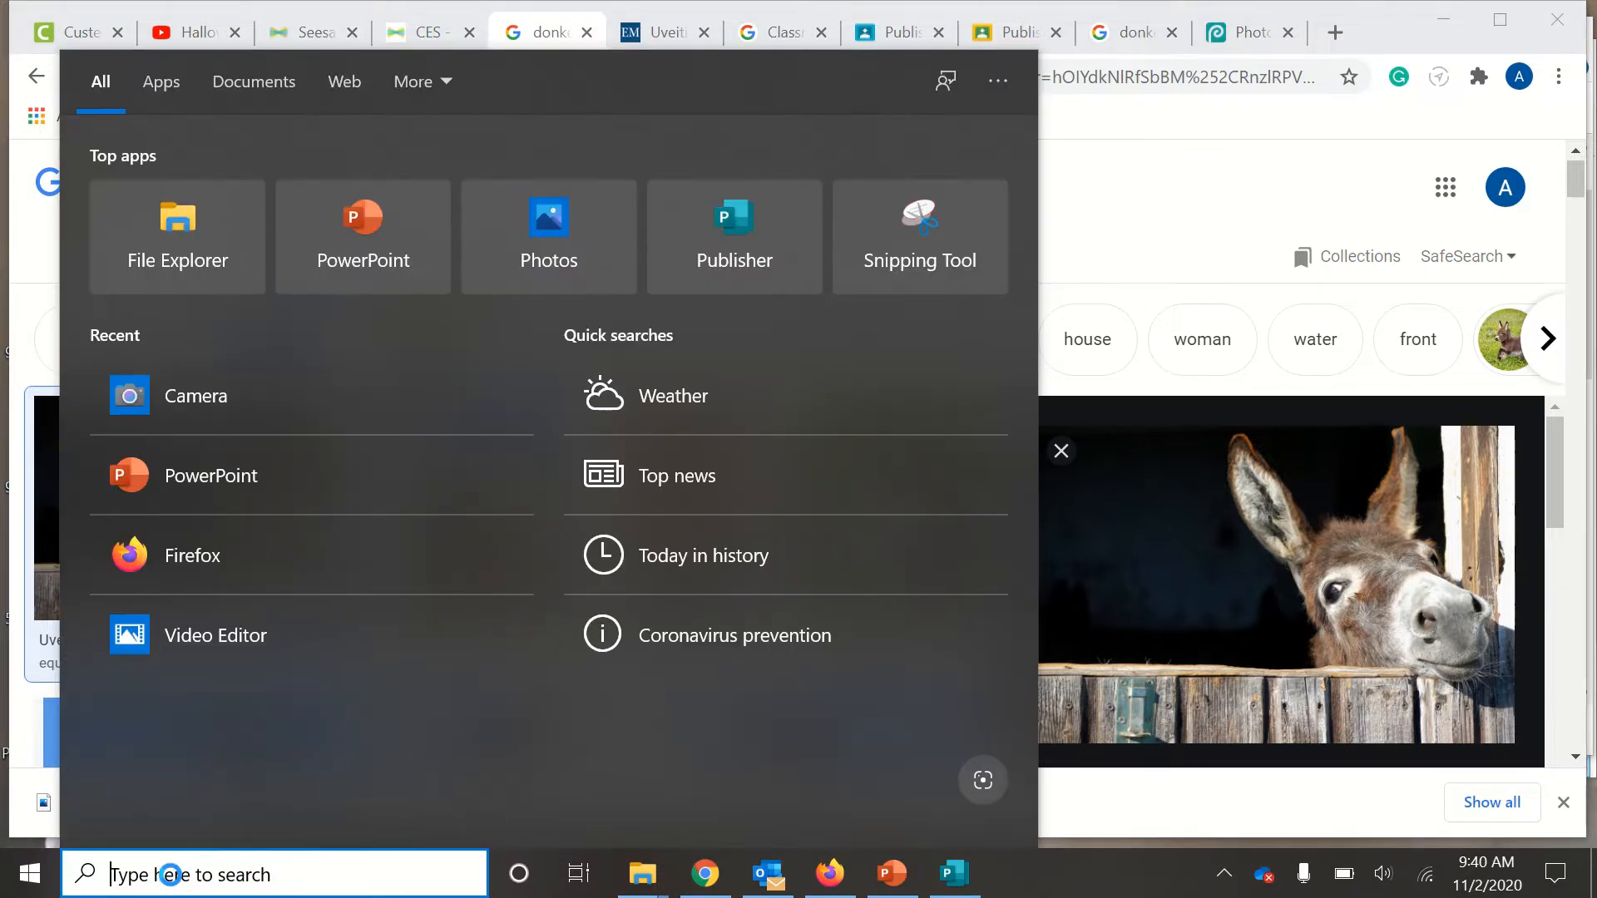
type("camera")
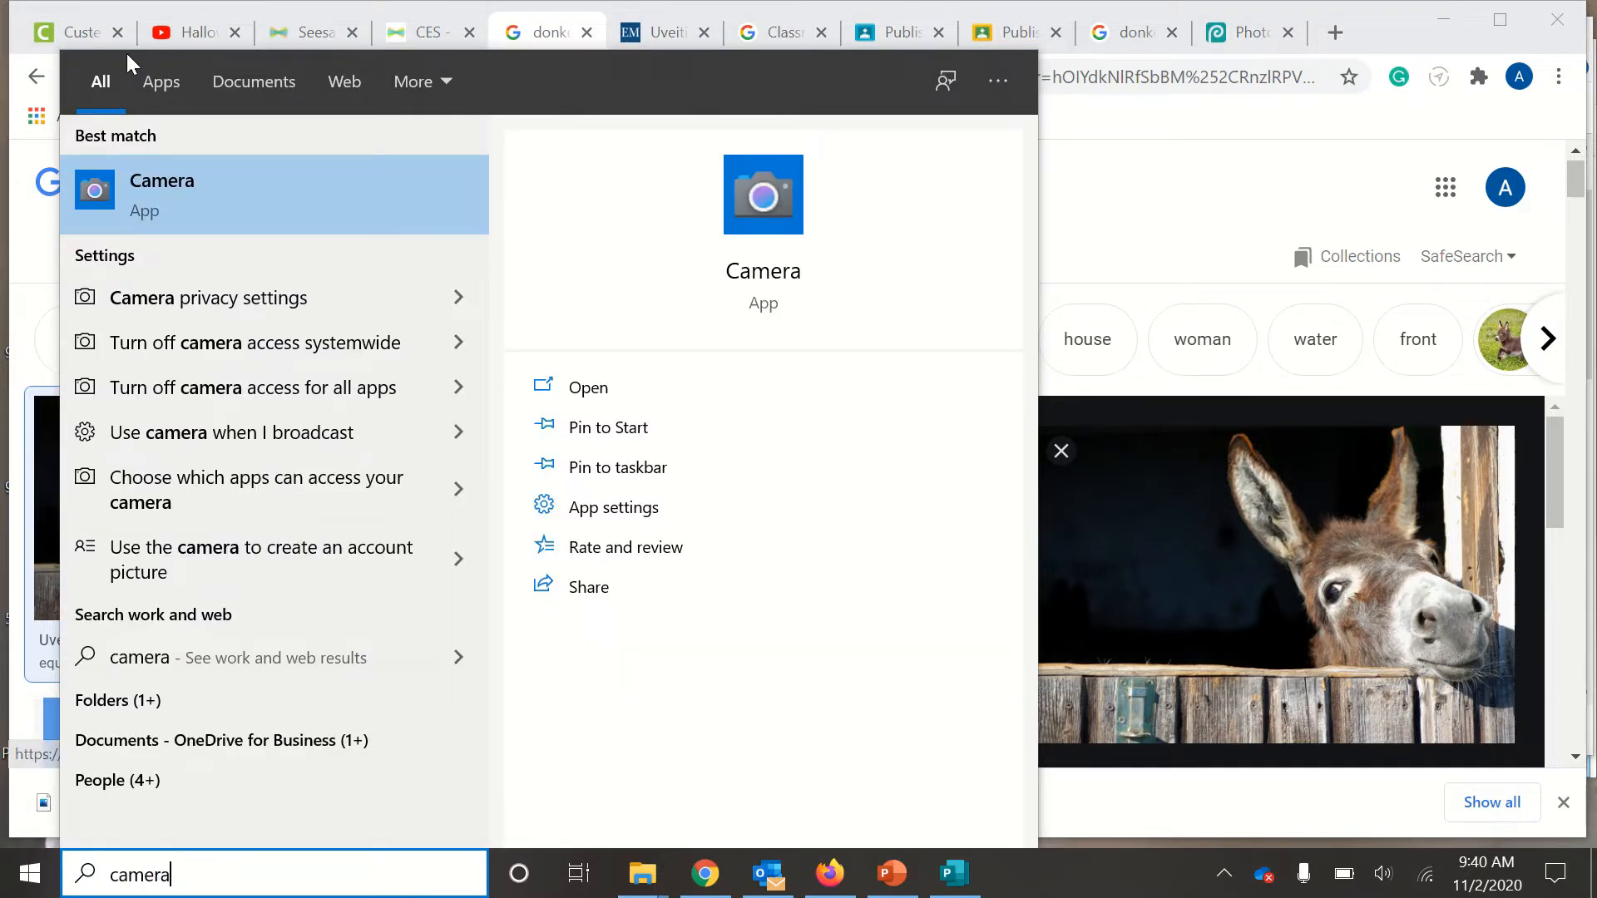
left_click(250, 211)
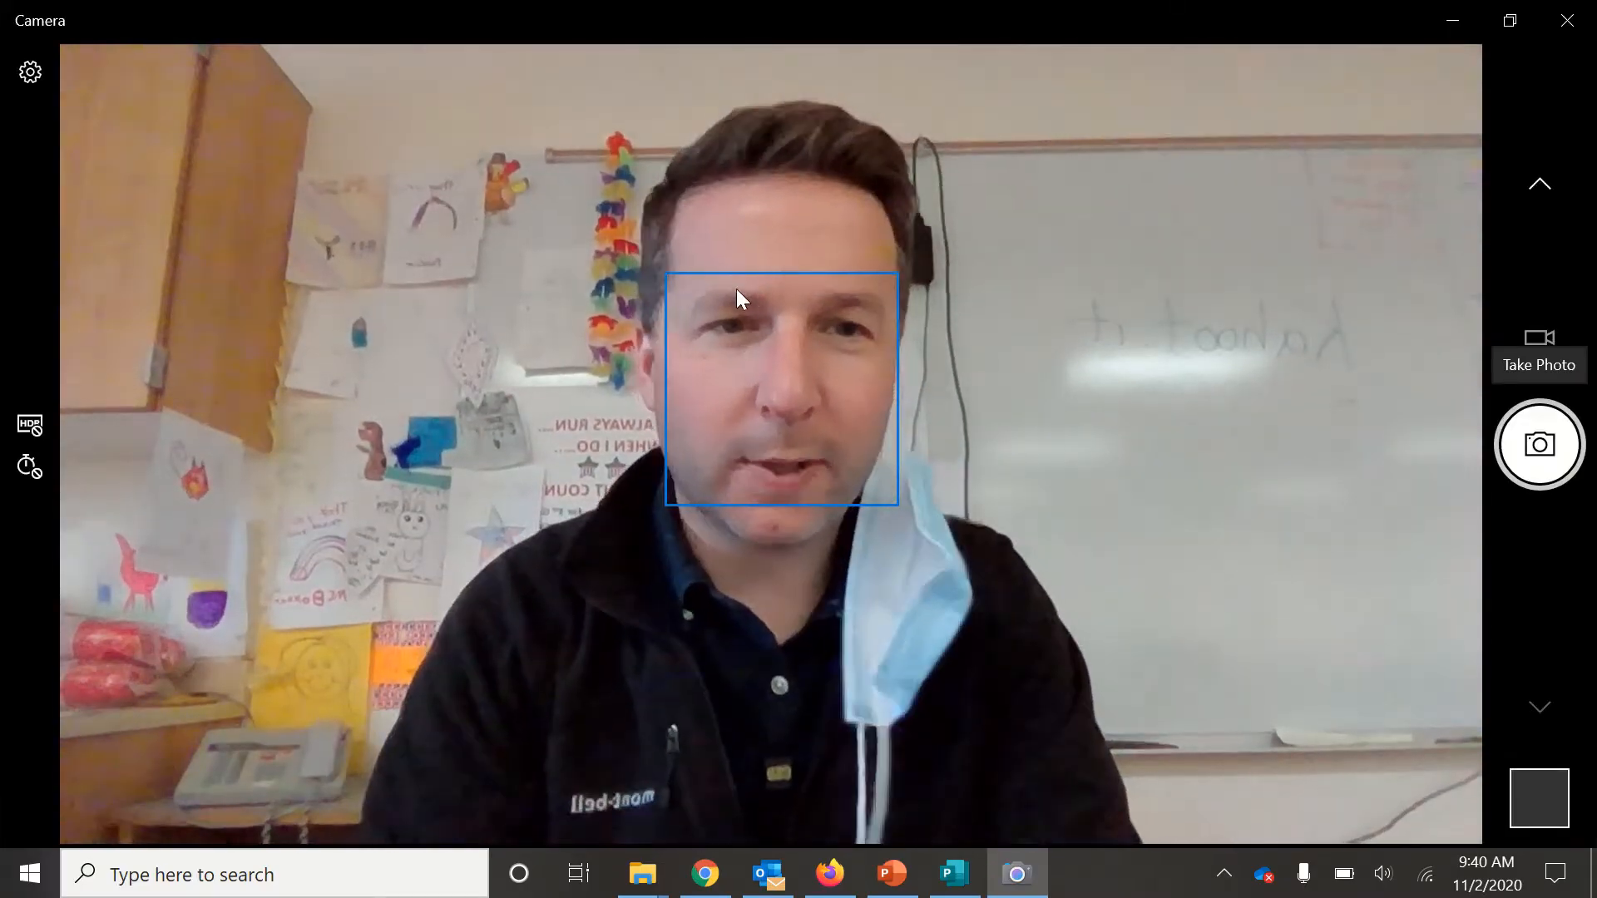
left_click(1538, 445)
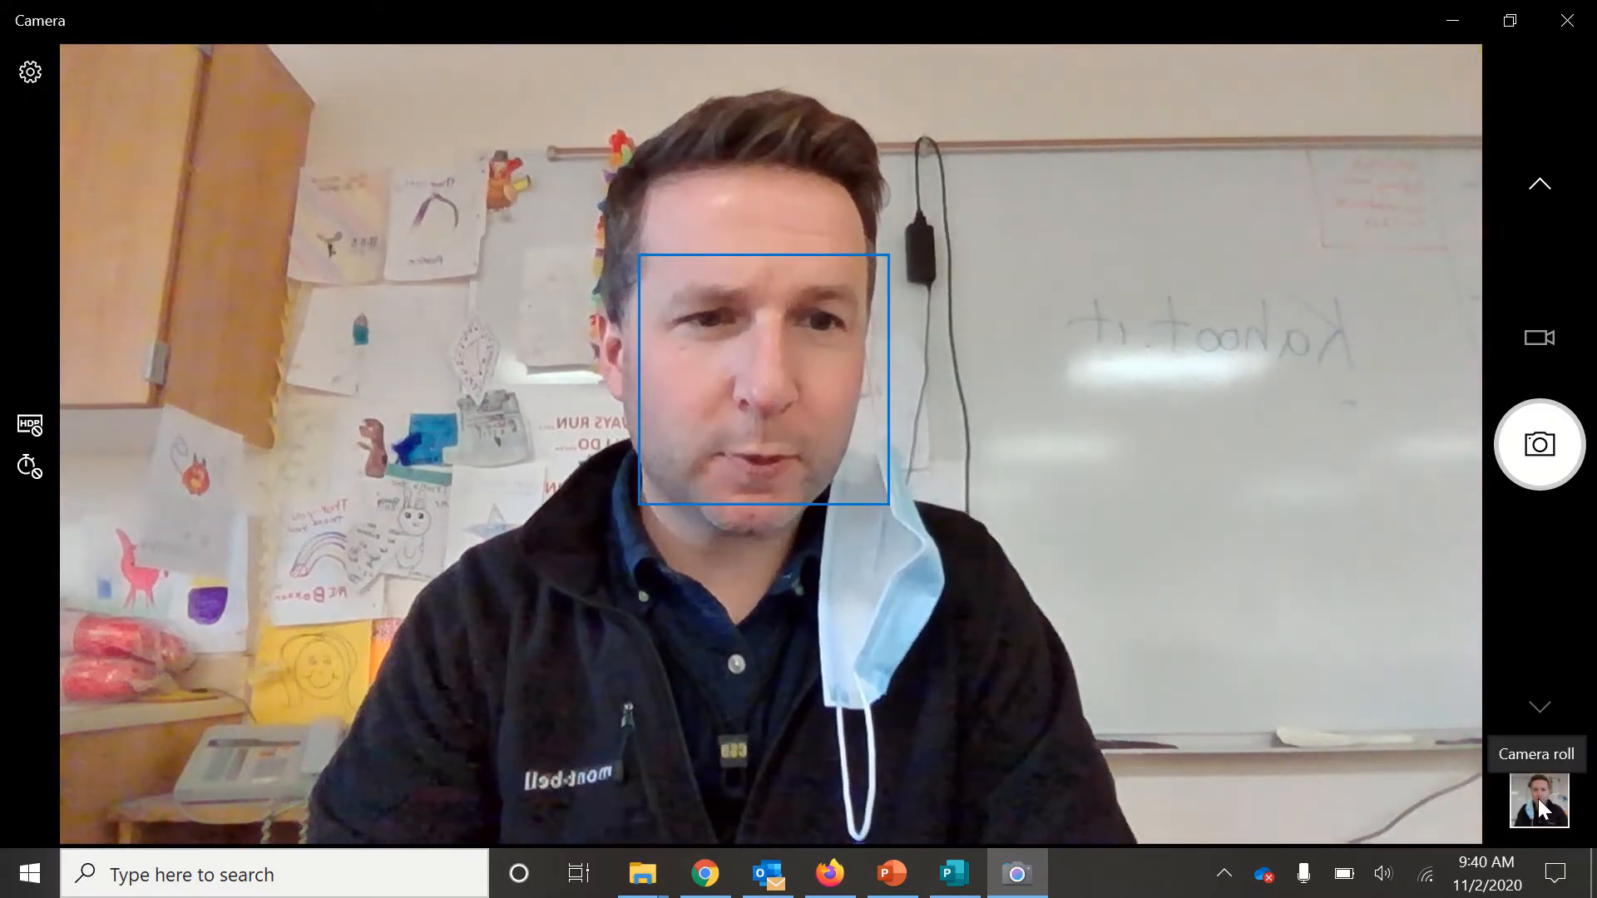
View the captured photo, check its storage folder in File Explorer, and close the folder window and the Camera app
left_click(1539, 798)
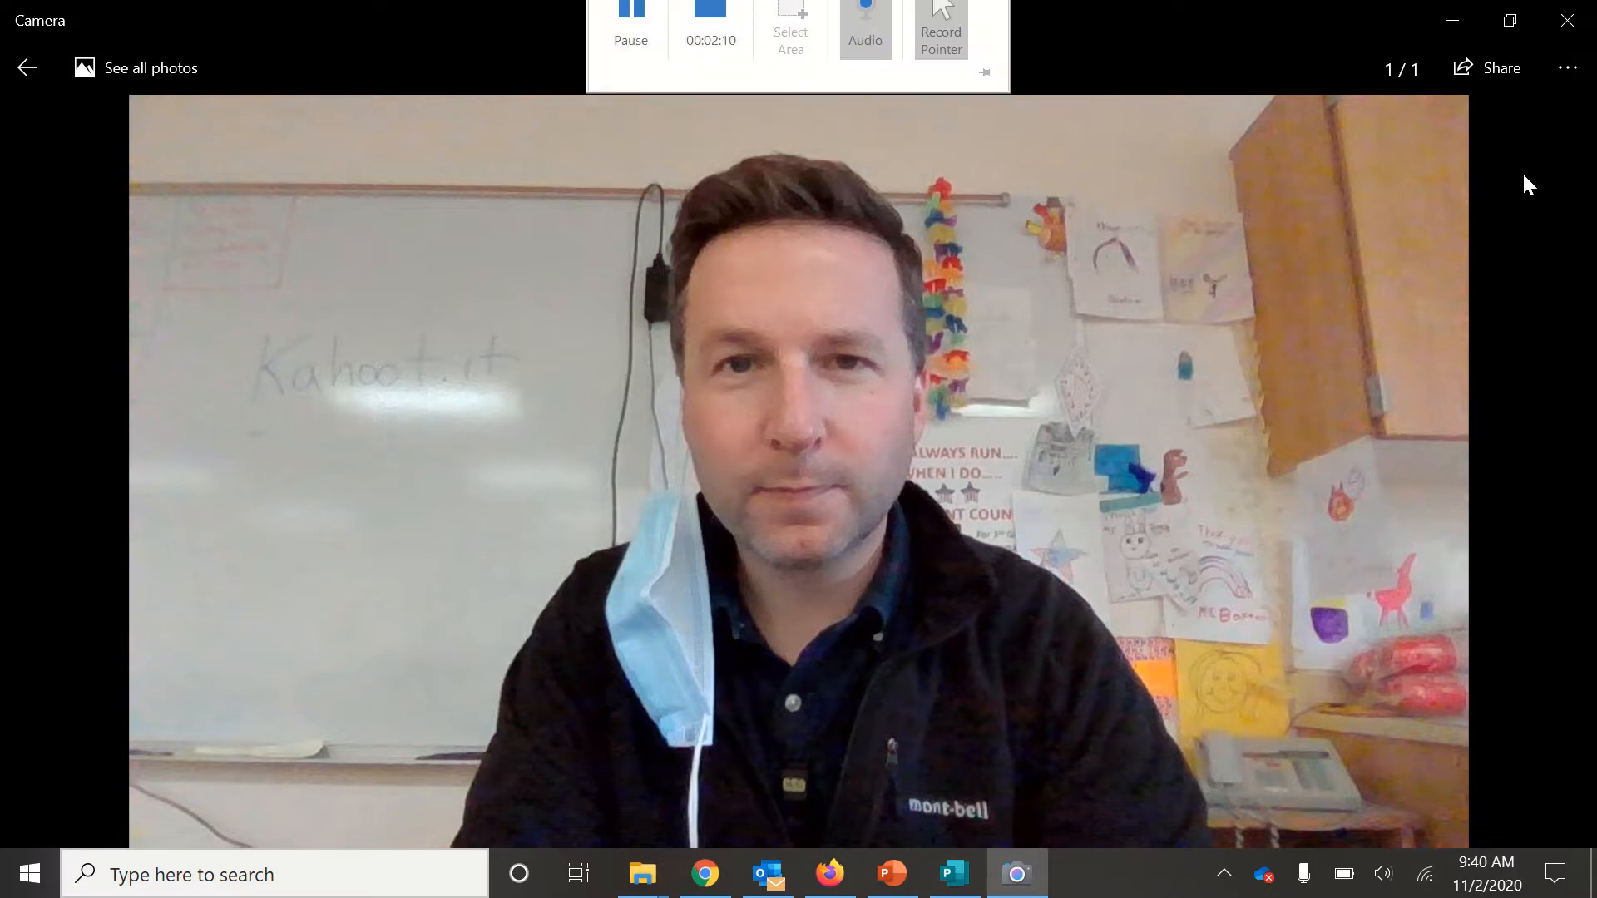
left_click(1569, 71)
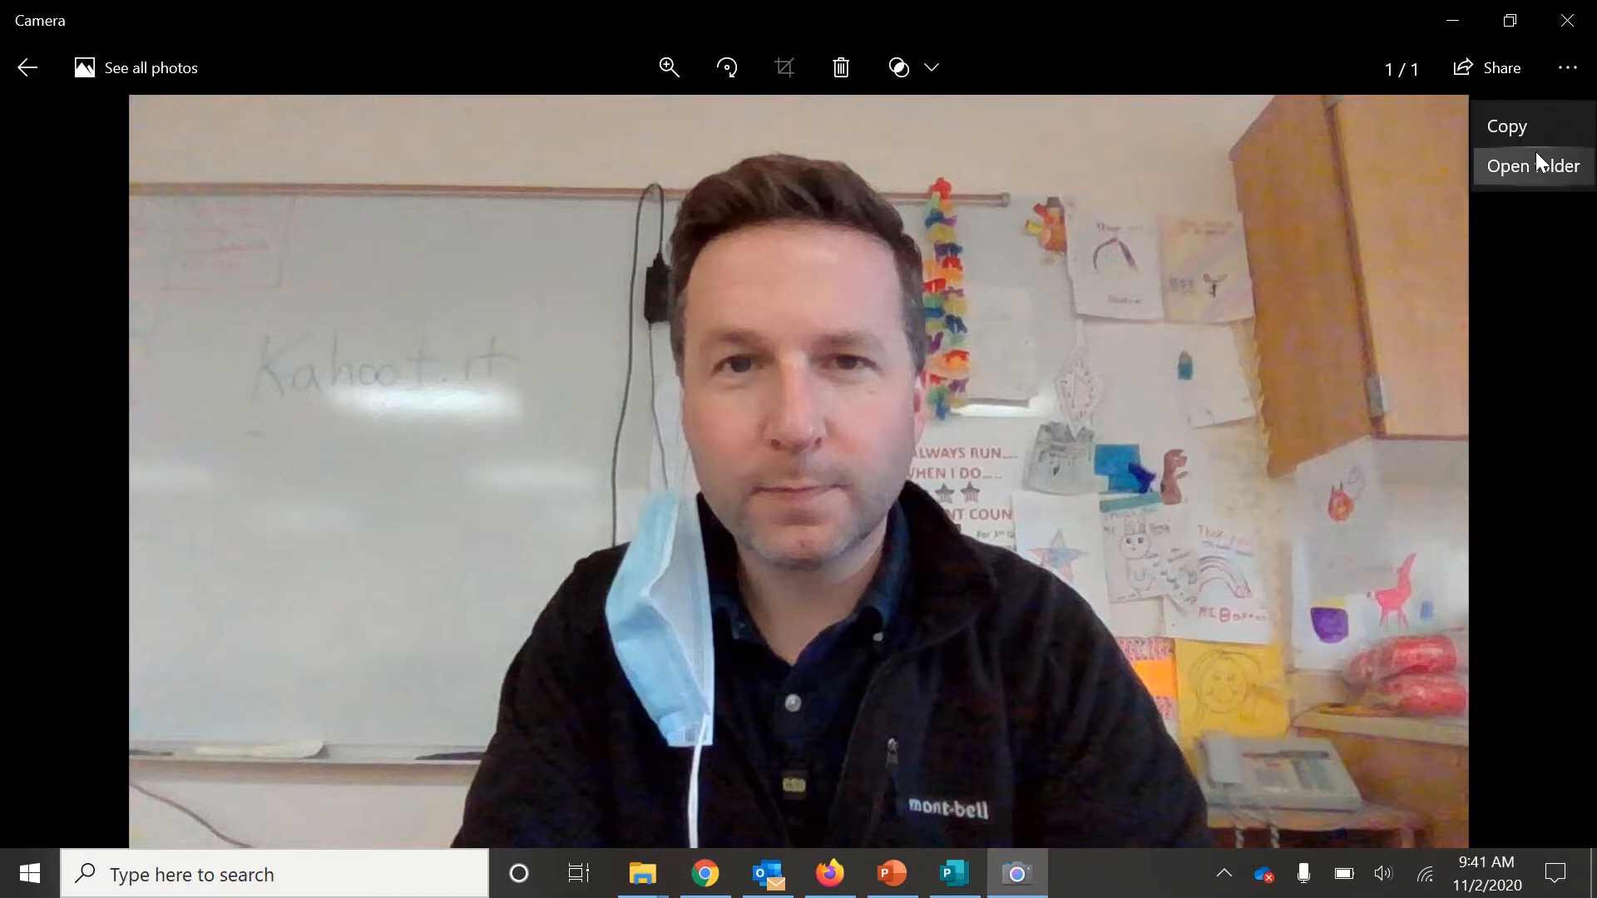
left_click(1534, 166)
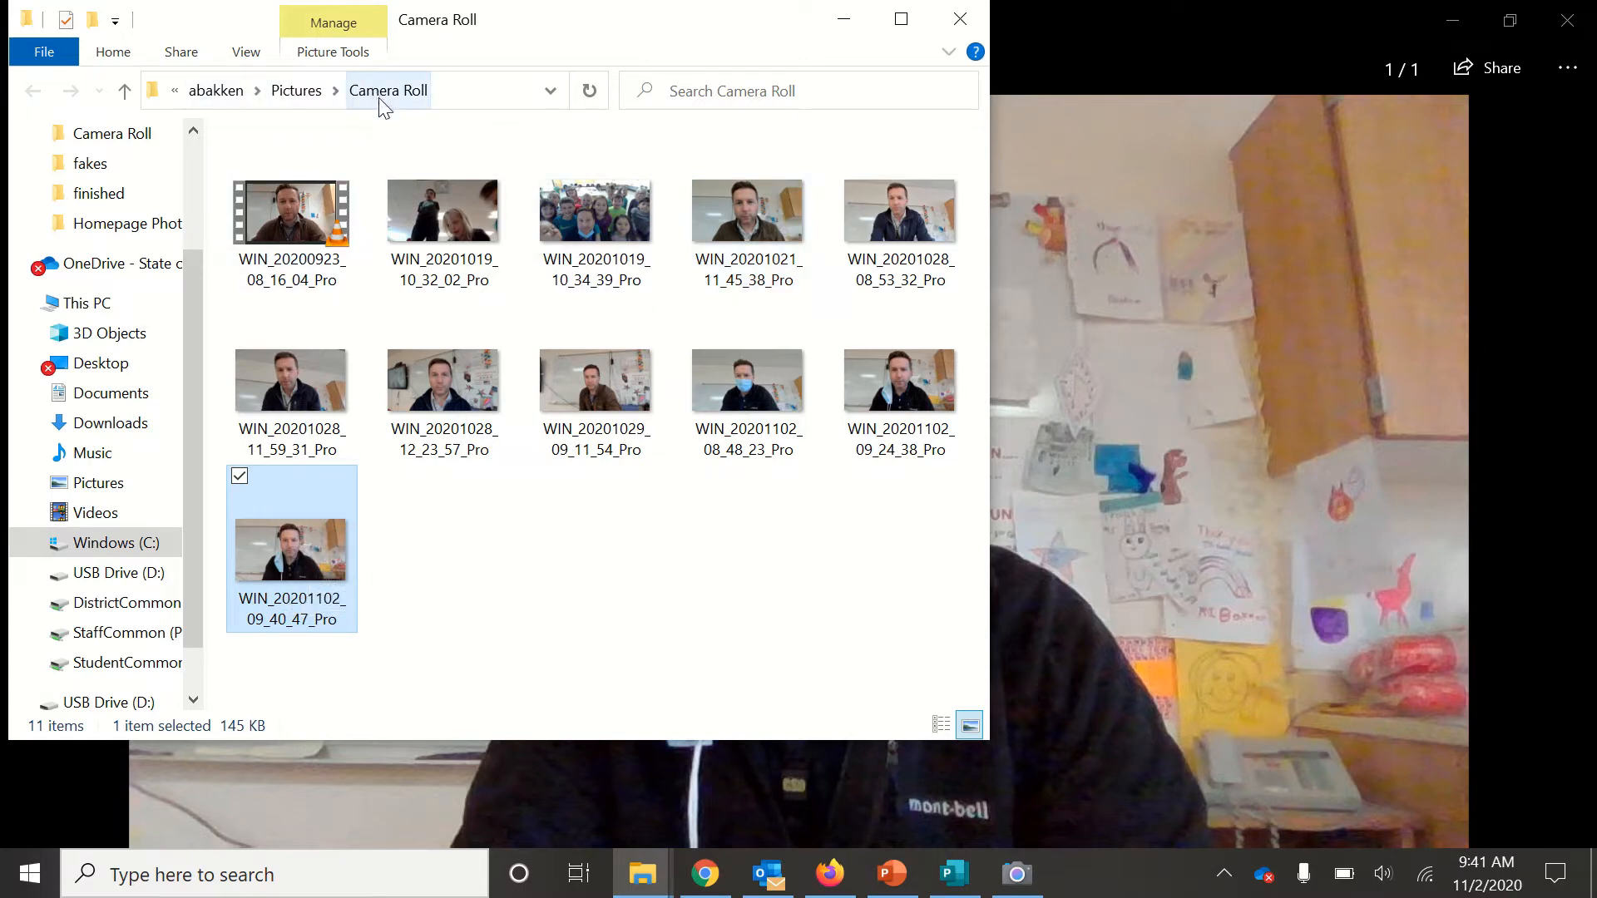
left_click(972, 22)
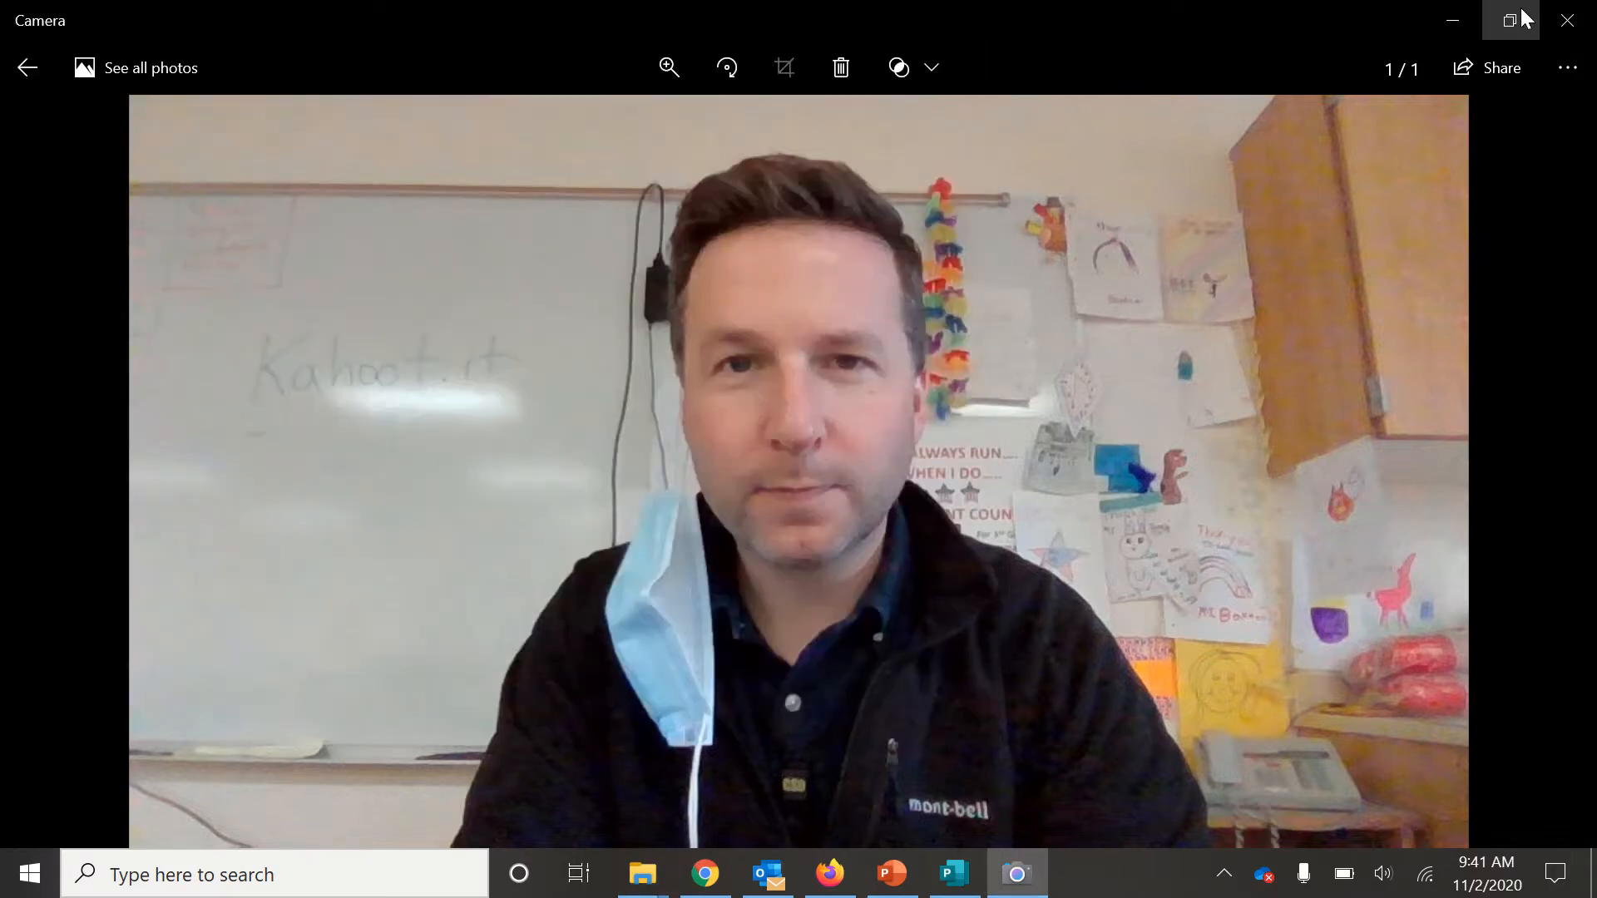
left_click(1568, 22)
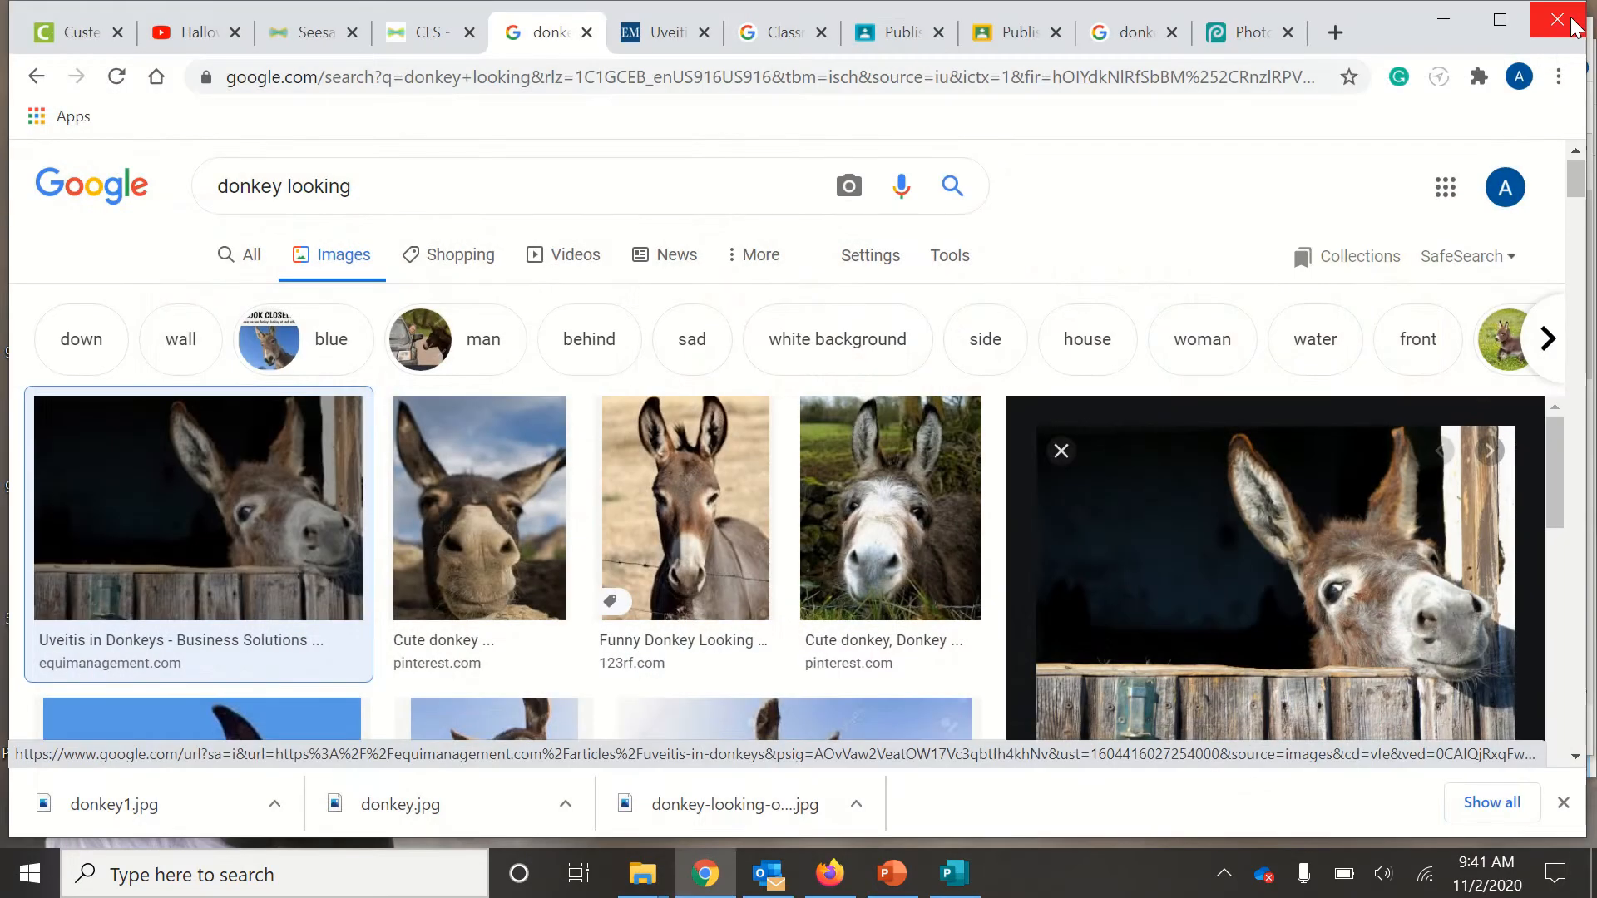
Switch to Photopea and open the webcam photo WIN_20201102_09_40_47_Pro from the Camera Roll folder in Pictures
left_click(1245, 35)
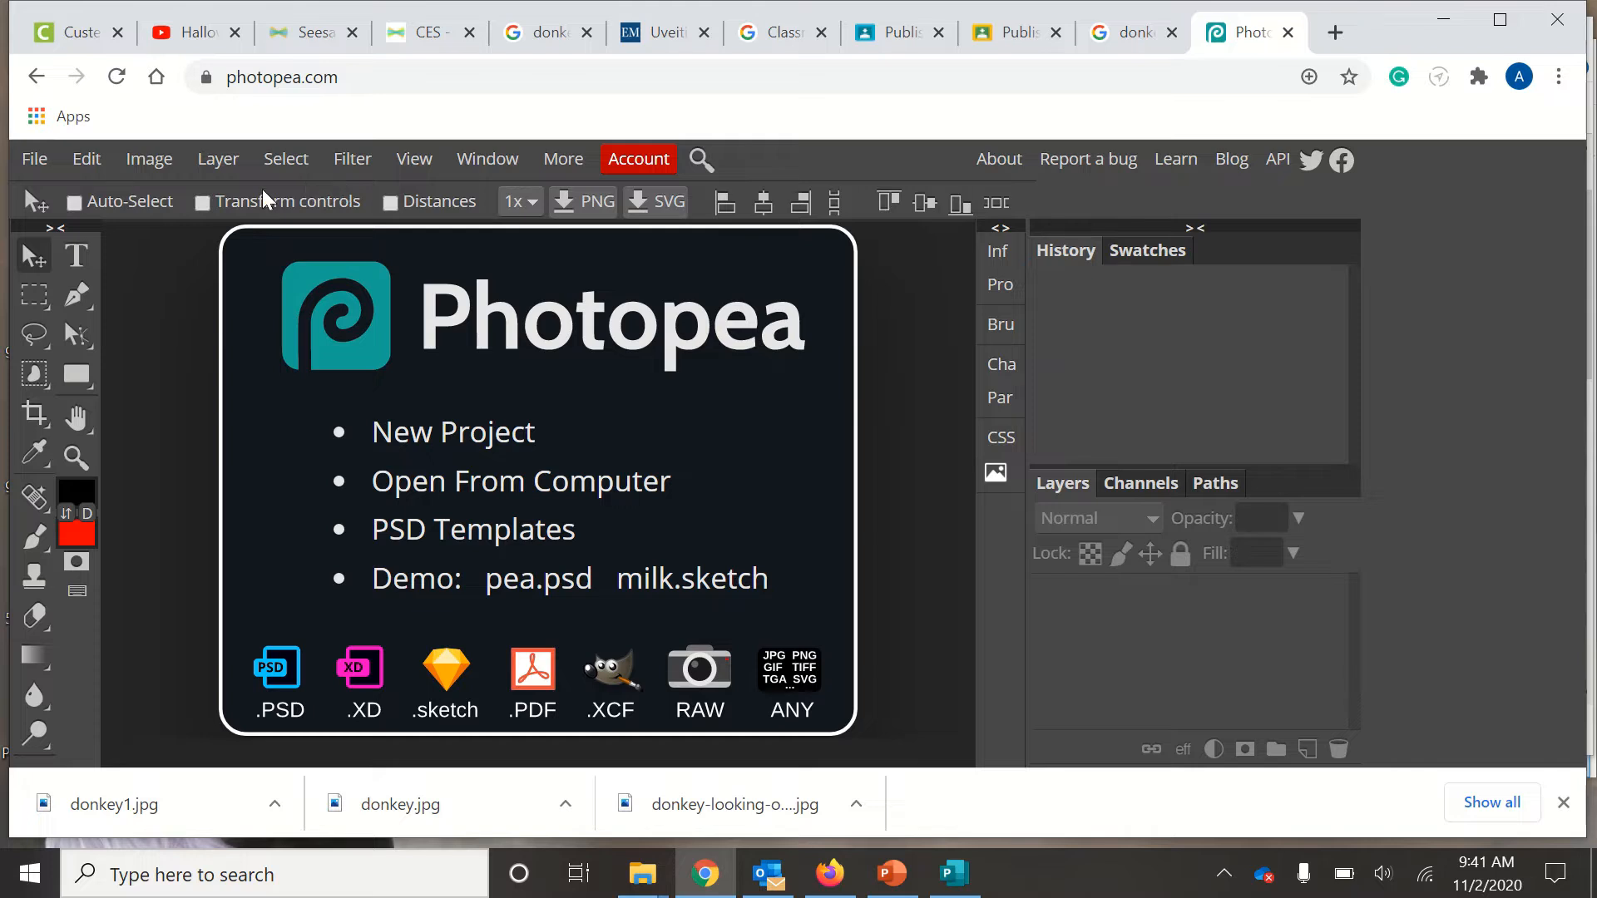
left_click(42, 162)
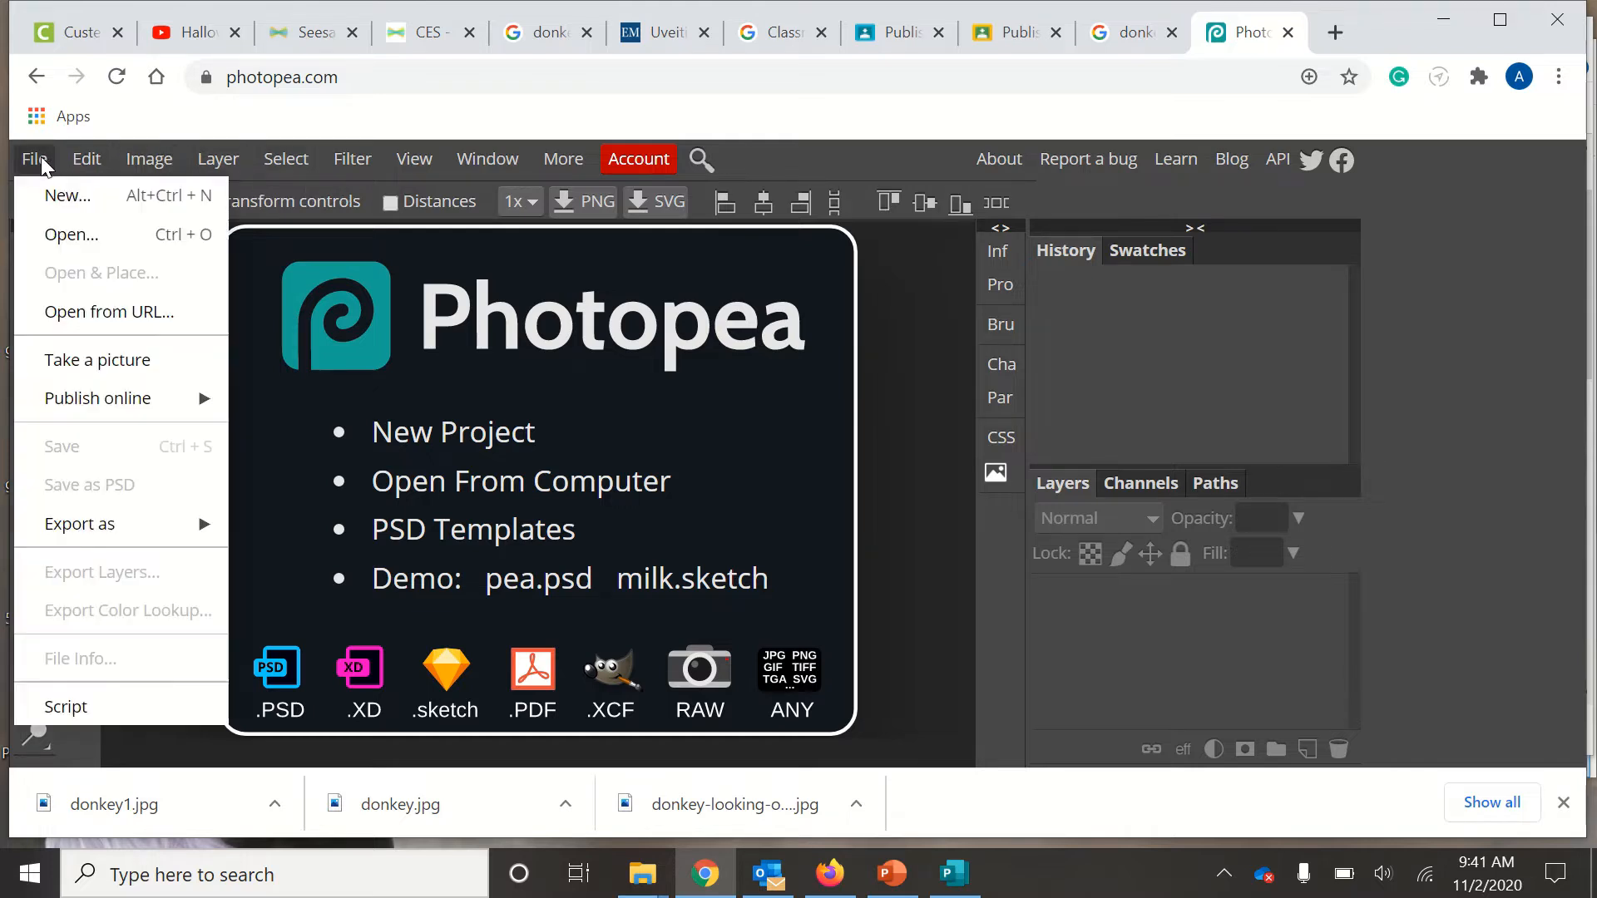
left_click(72, 238)
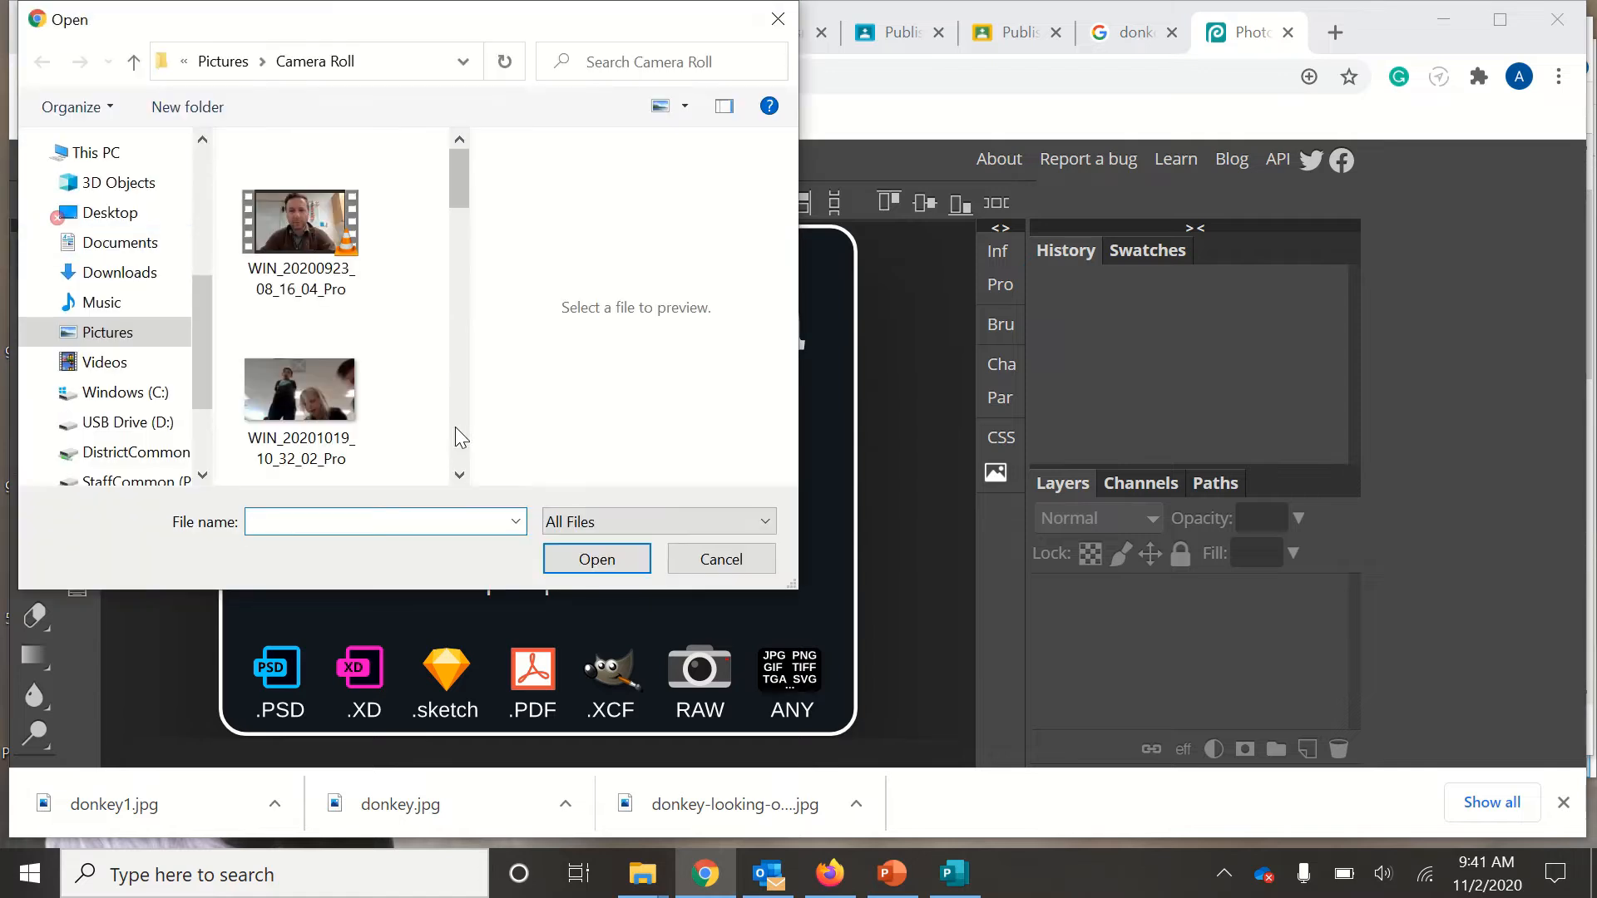
left_click(104, 332)
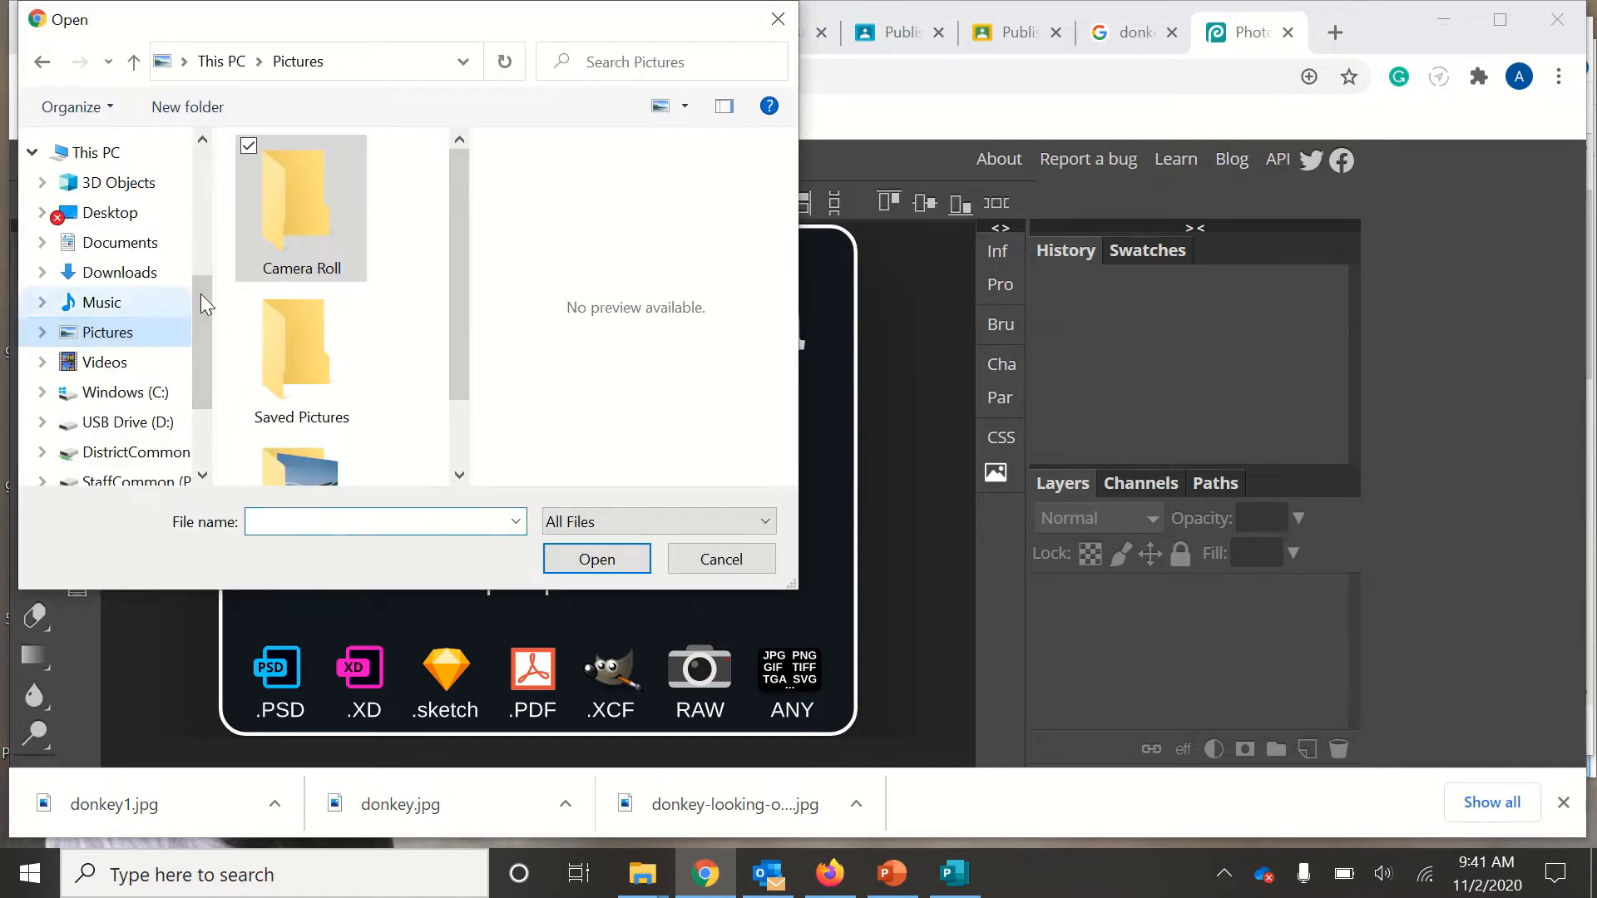
double_click(279, 229)
scroll(374, 308, "down", 3)
scroll(376, 308, "down", 5)
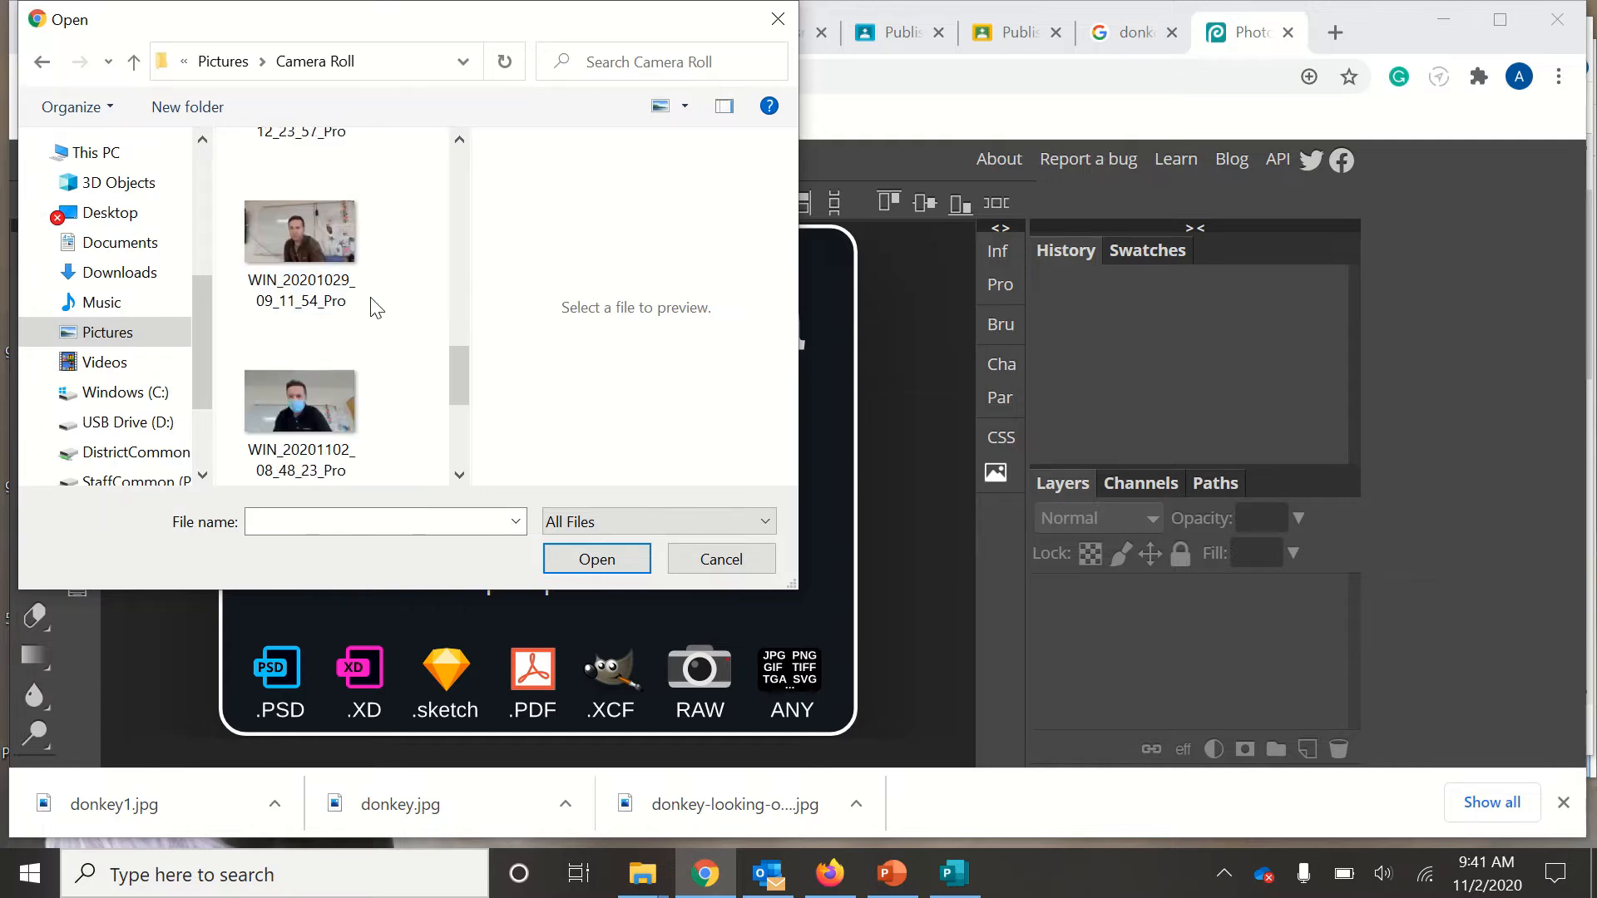
left_click(321, 403)
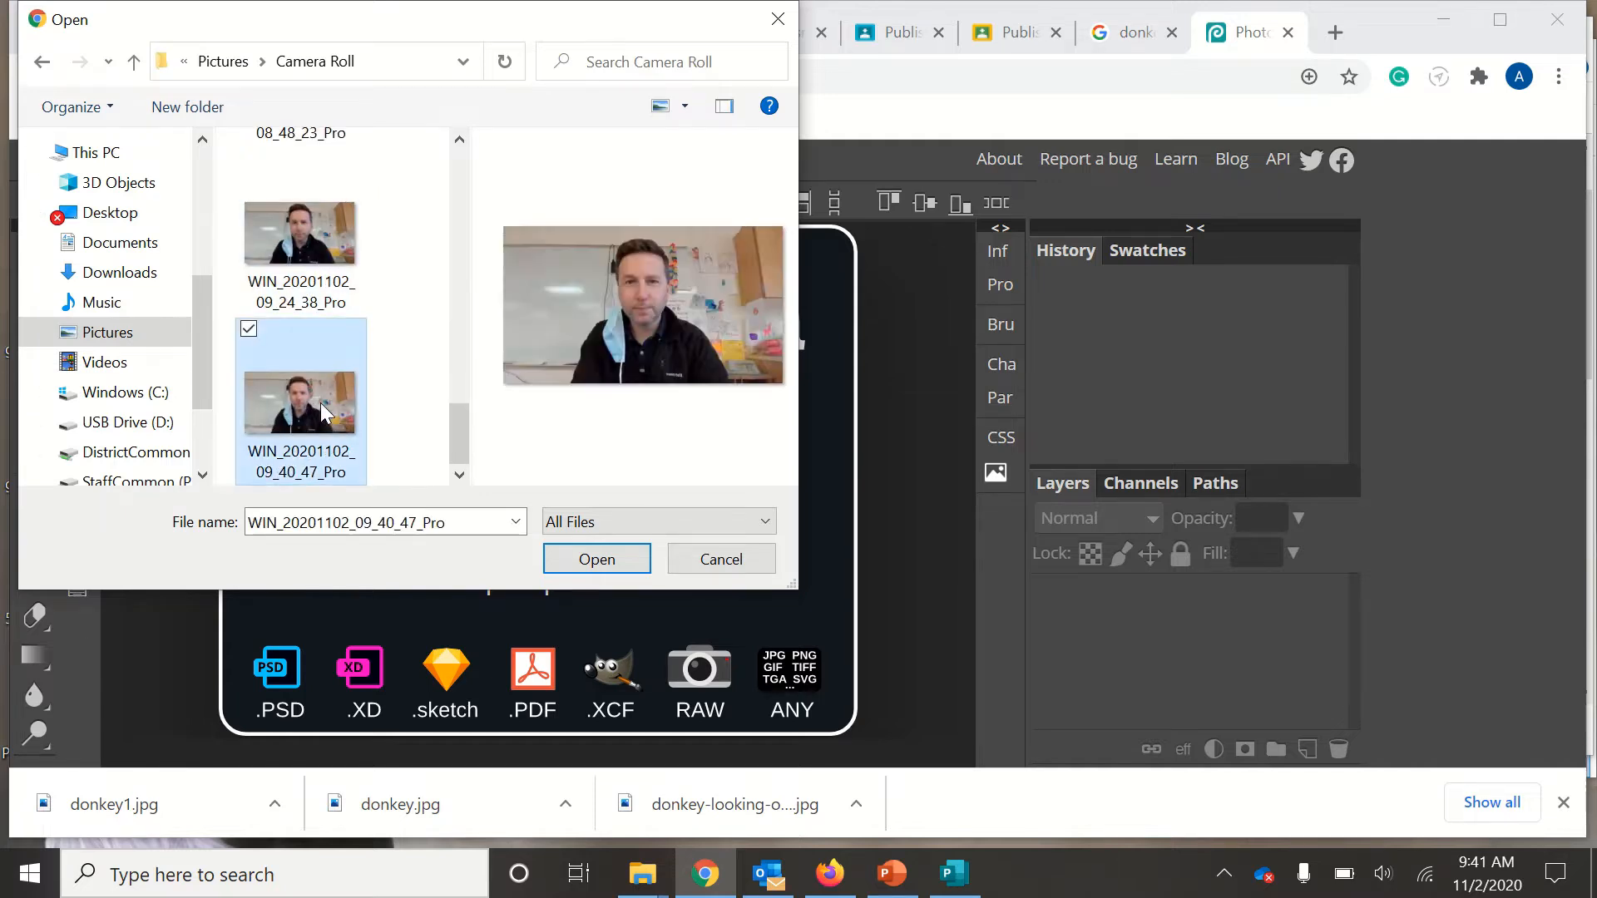
left_click(617, 551)
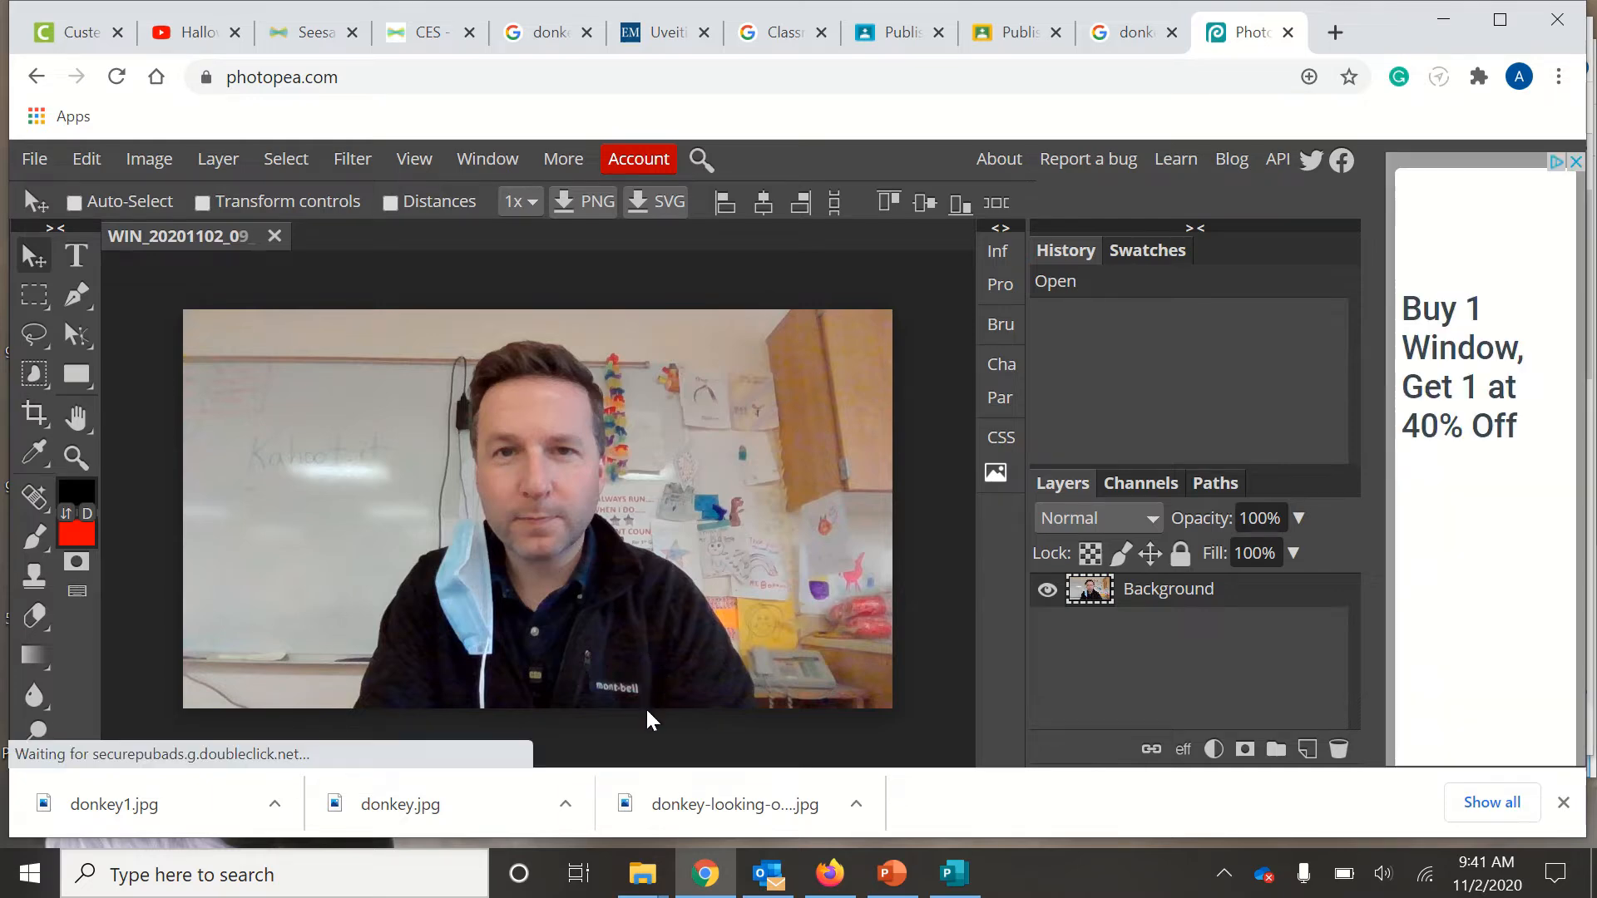
Place donkey1 from the Desktop folder as a layer over the webcam photo, confirm the placement, and toggle the layer's visibility off and on
left_click(648, 878)
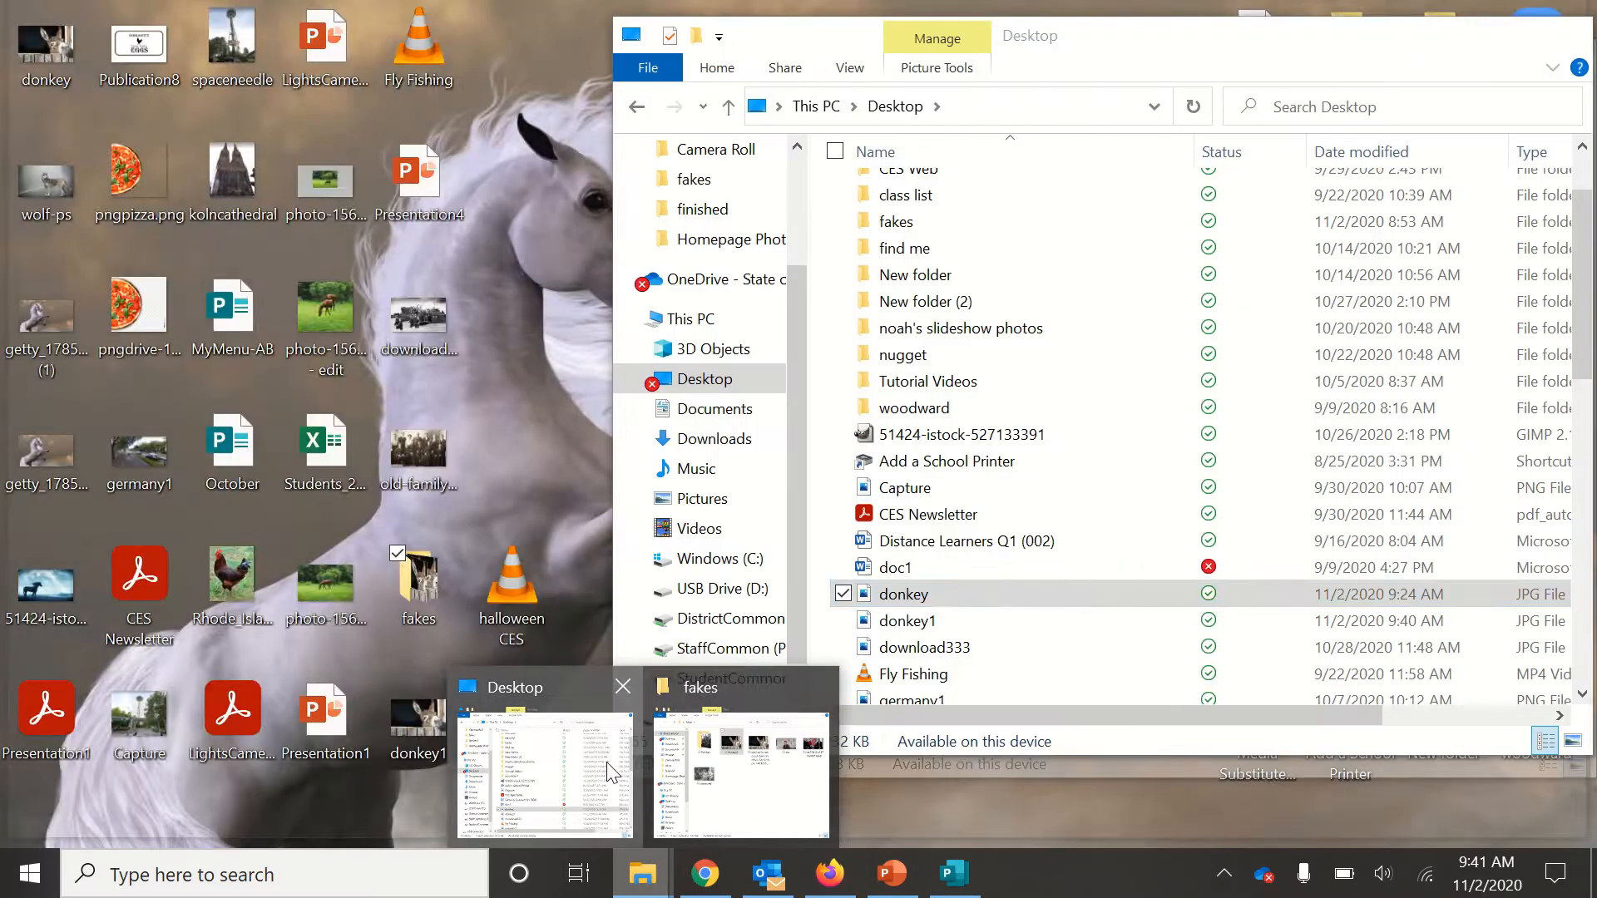
left_click(612, 762)
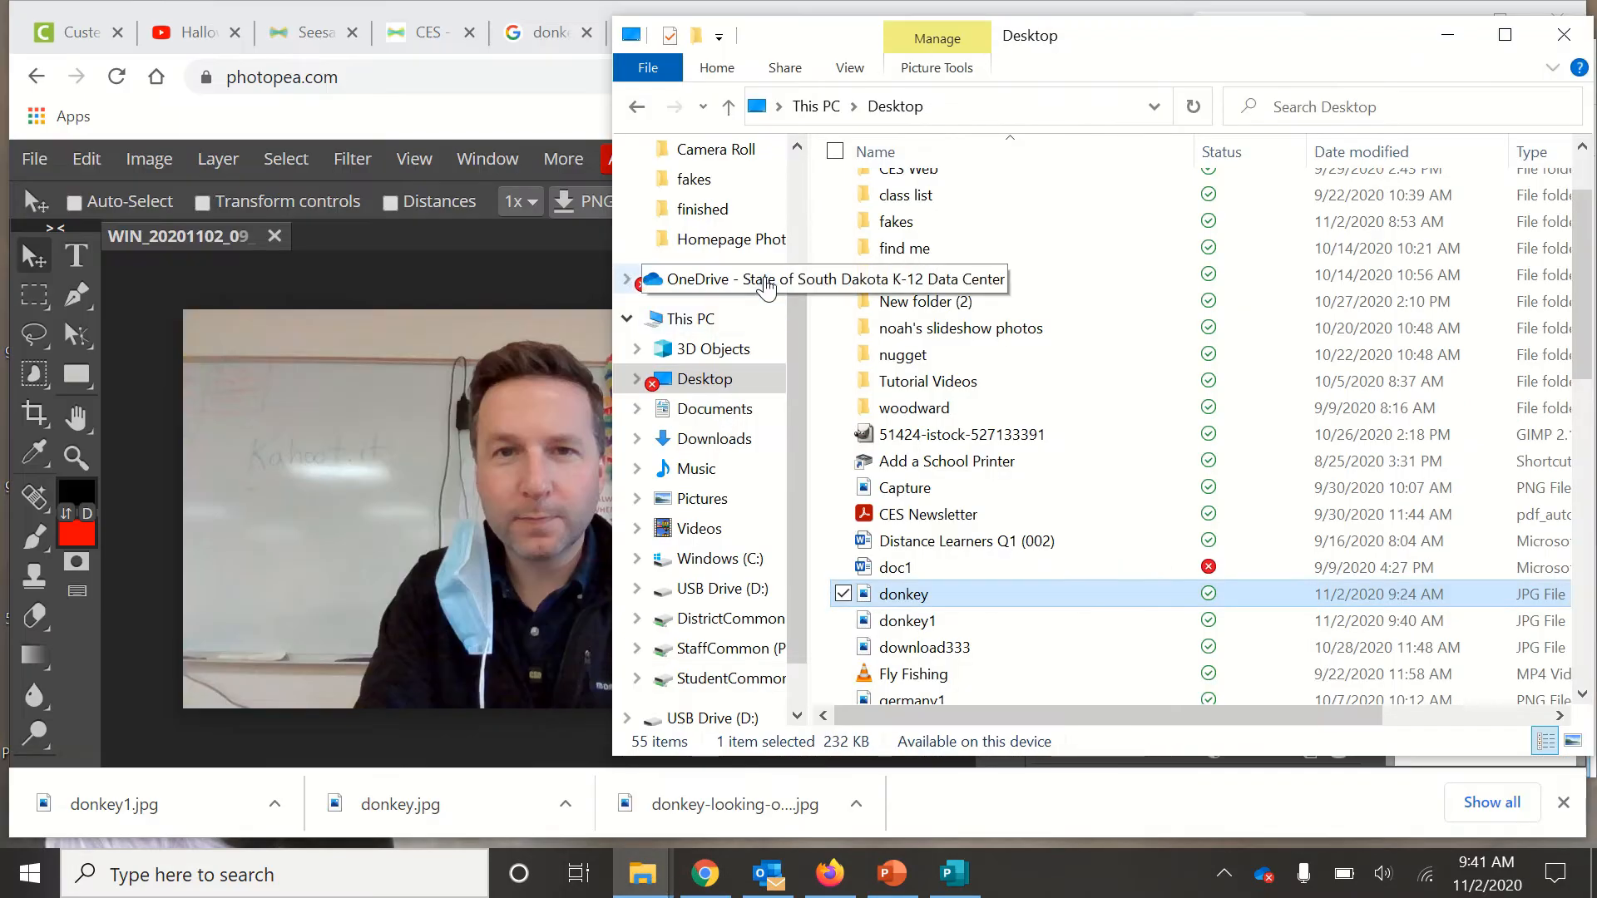
left_click_drag(1101, 45, 1209, 60)
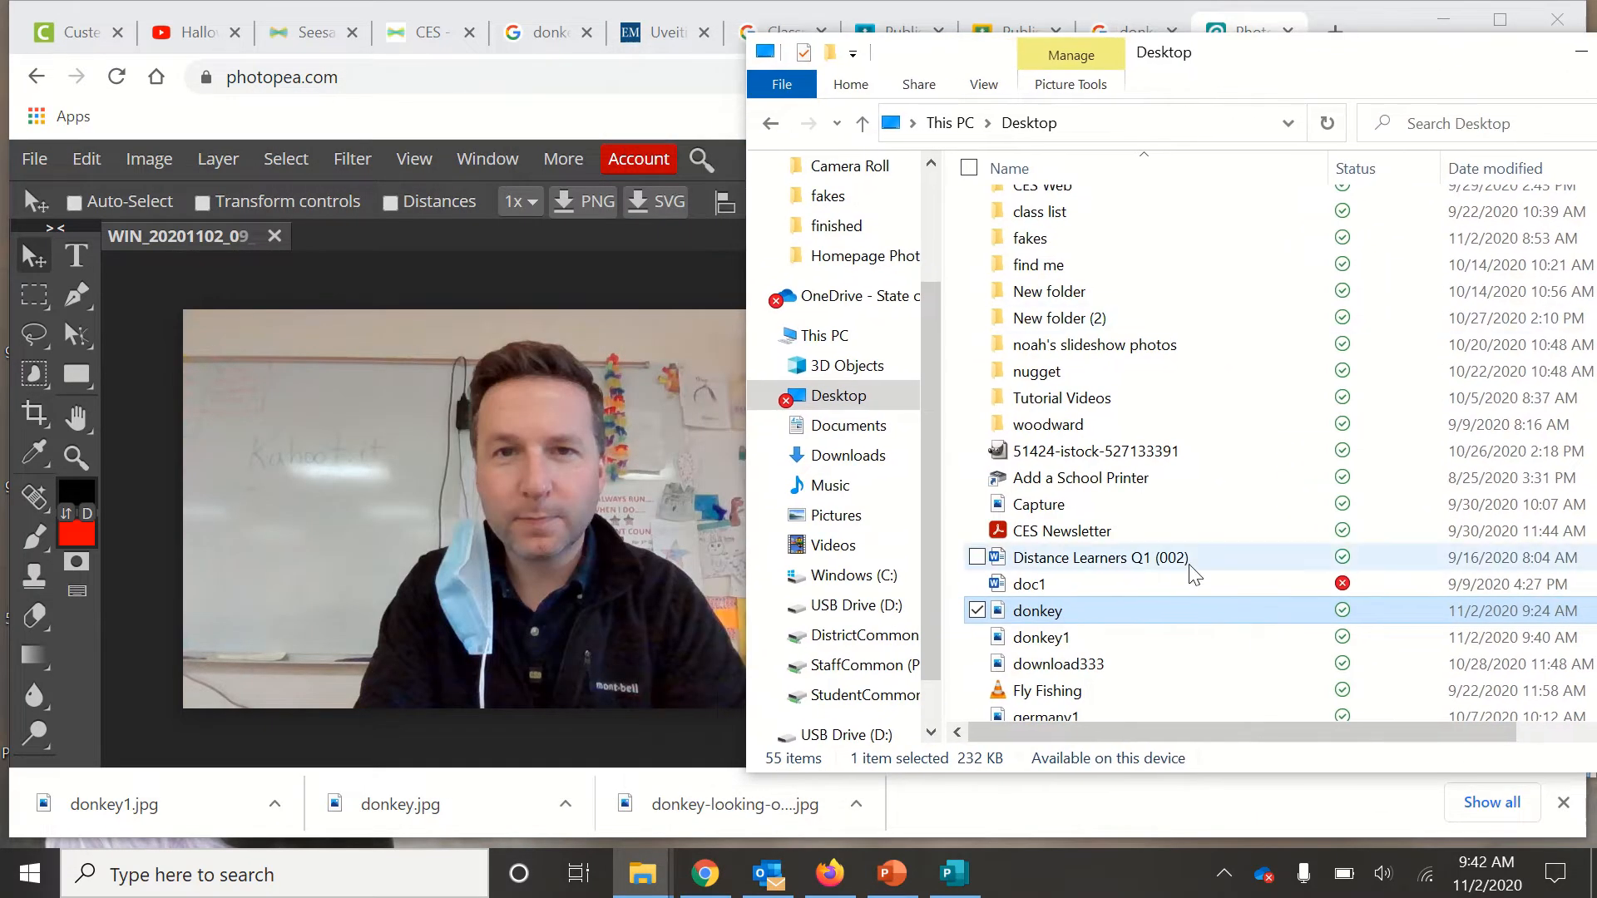
left_click(1044, 640)
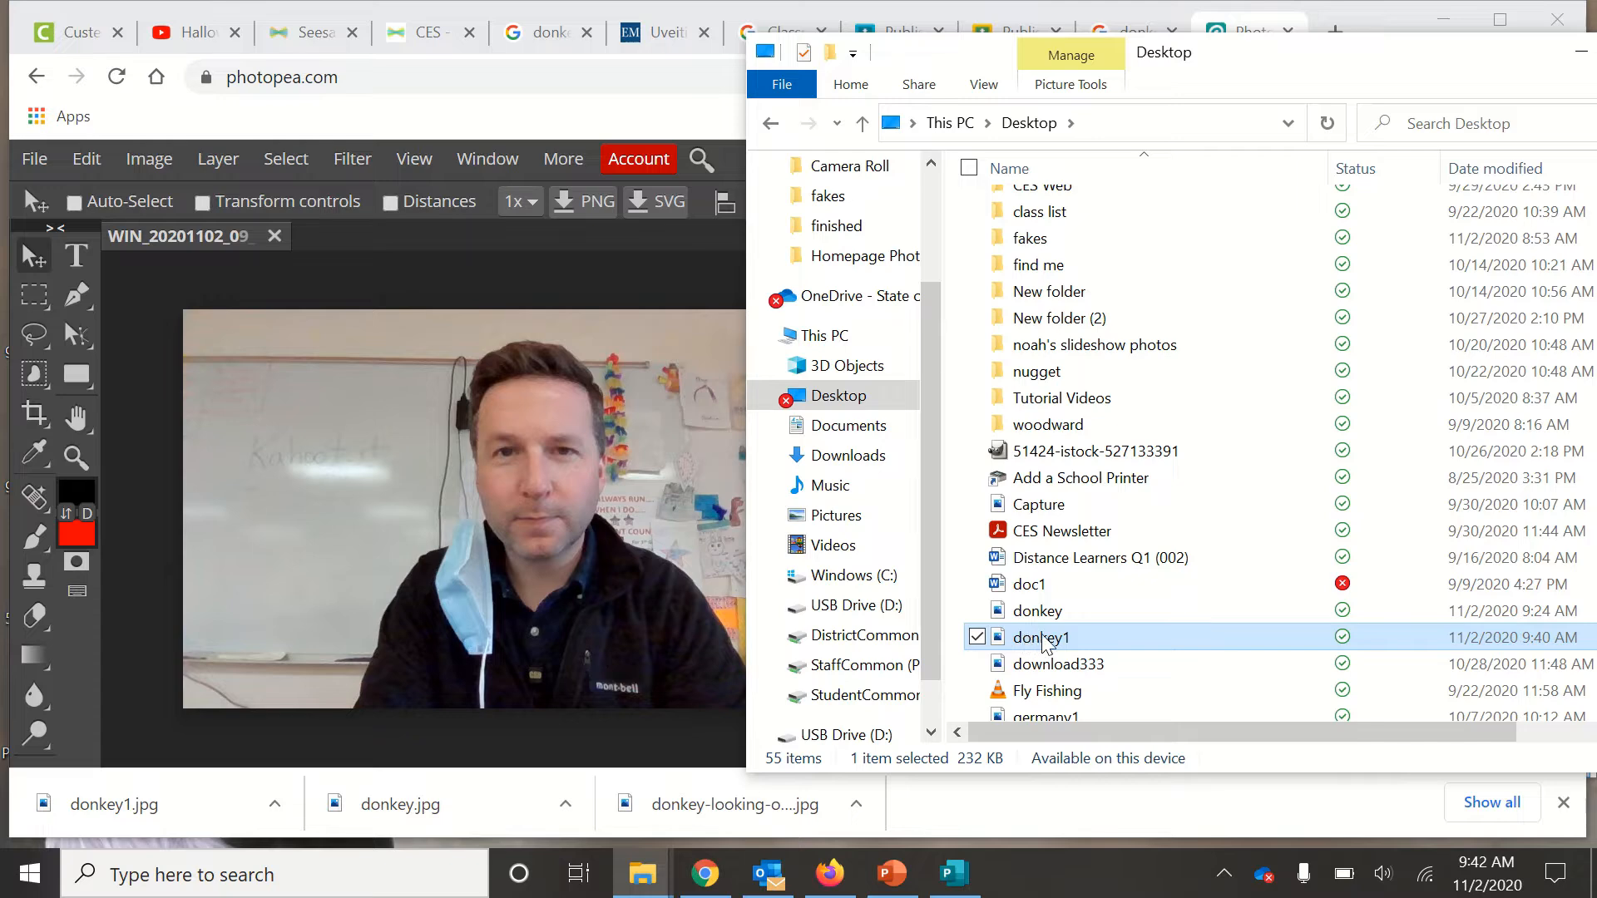
left_click_drag(1044, 642, 489, 502)
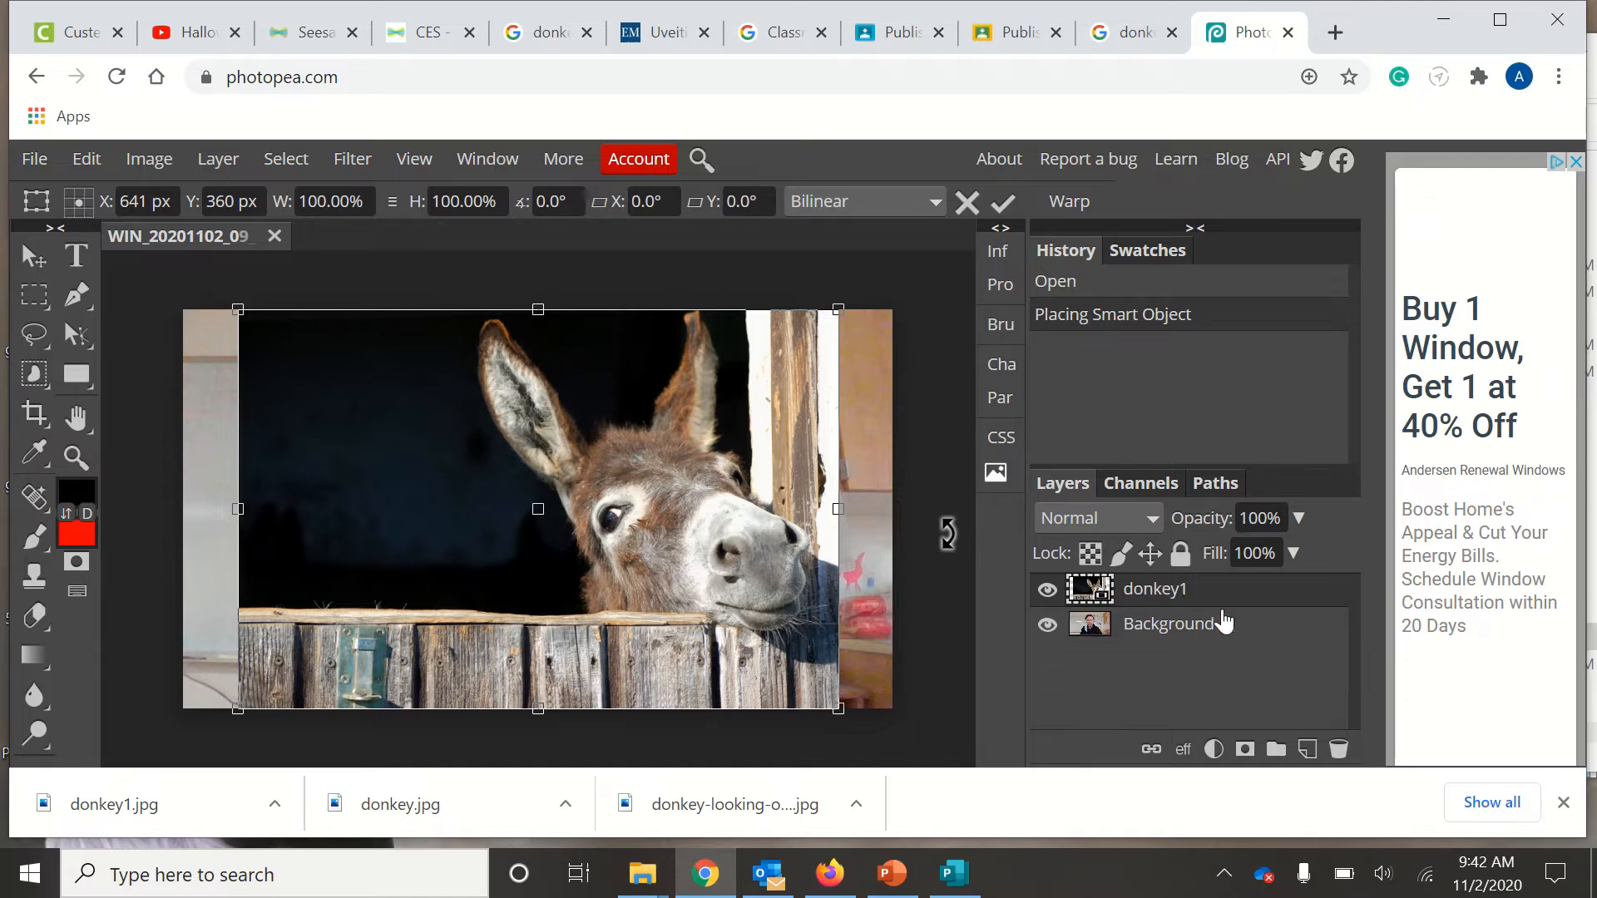
left_click(1046, 591)
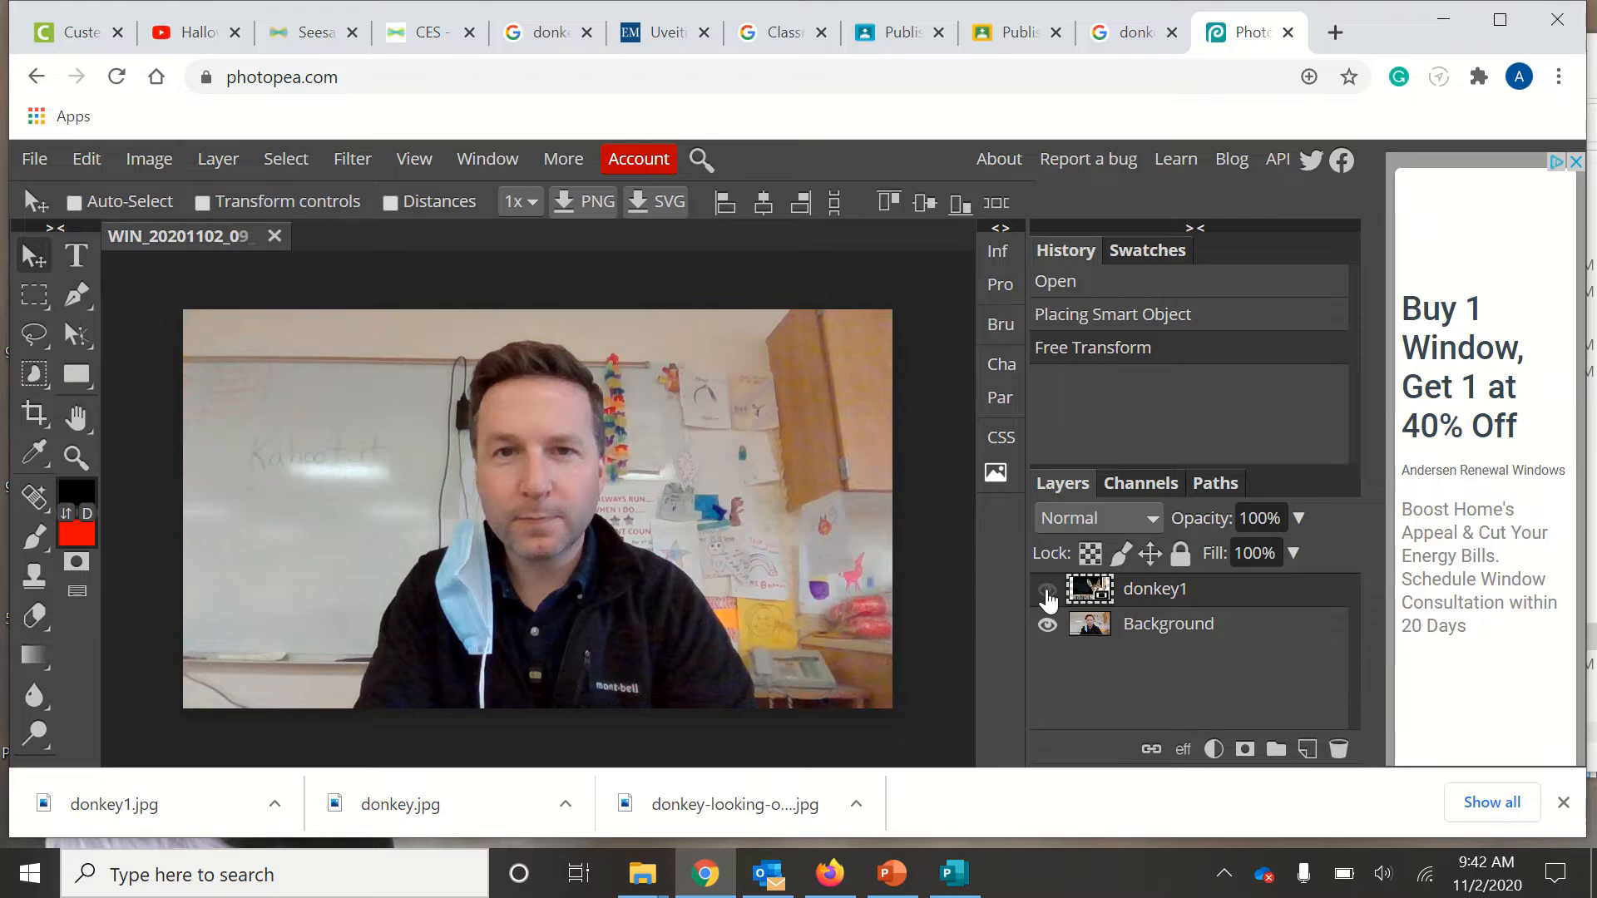
left_click(1046, 593)
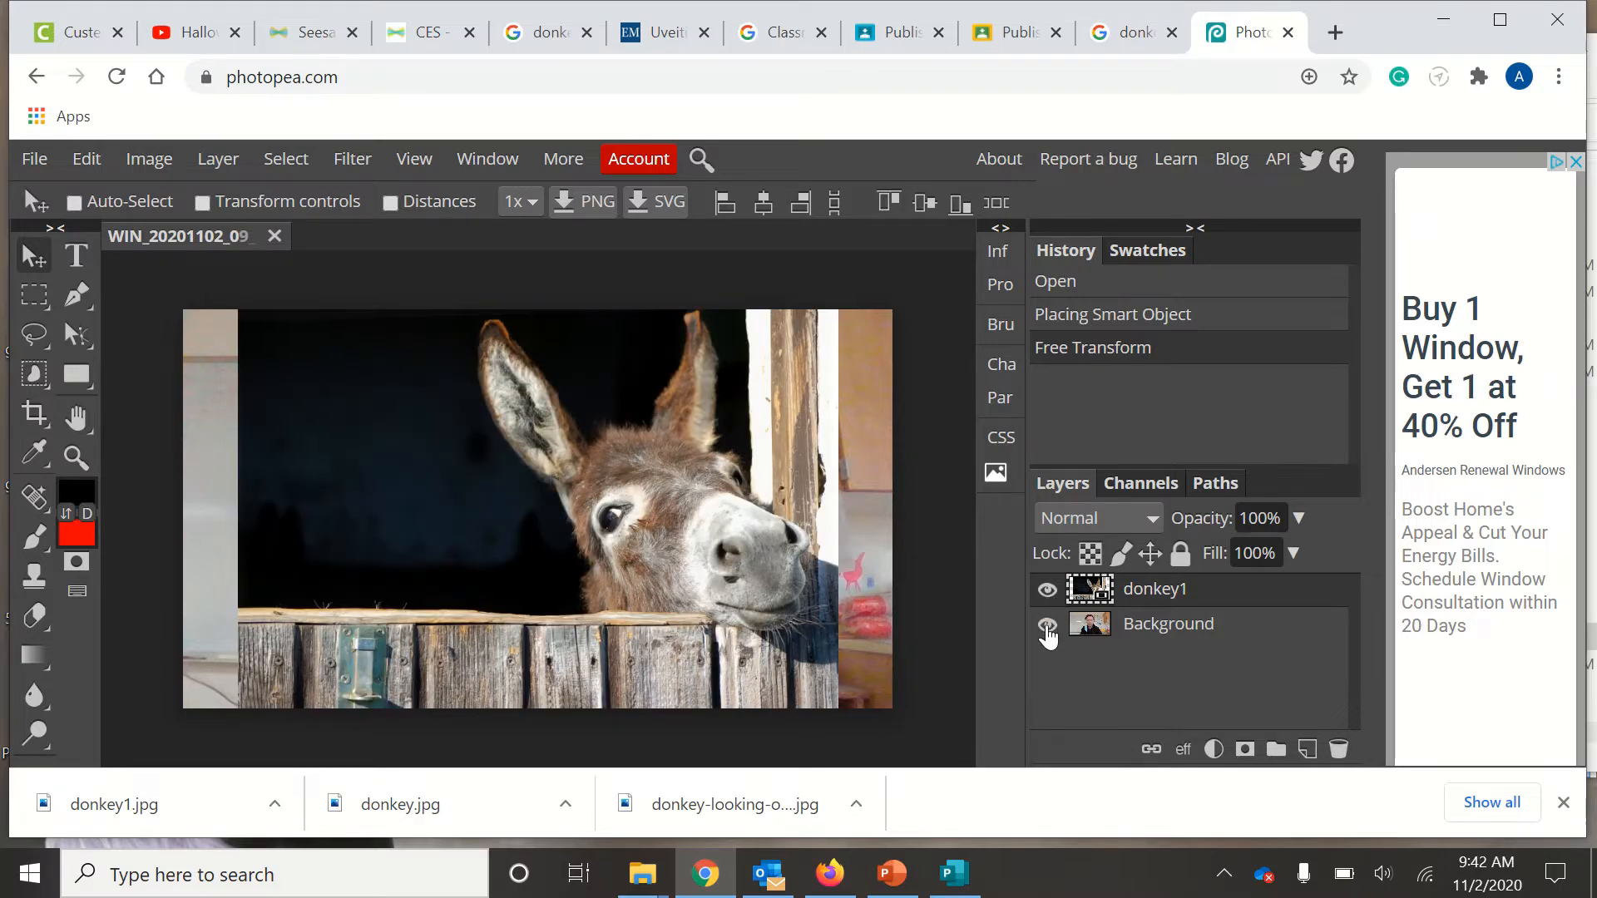
Toggle the Background layer's visibility off and back on
left_click(1047, 625)
left_click(1048, 626)
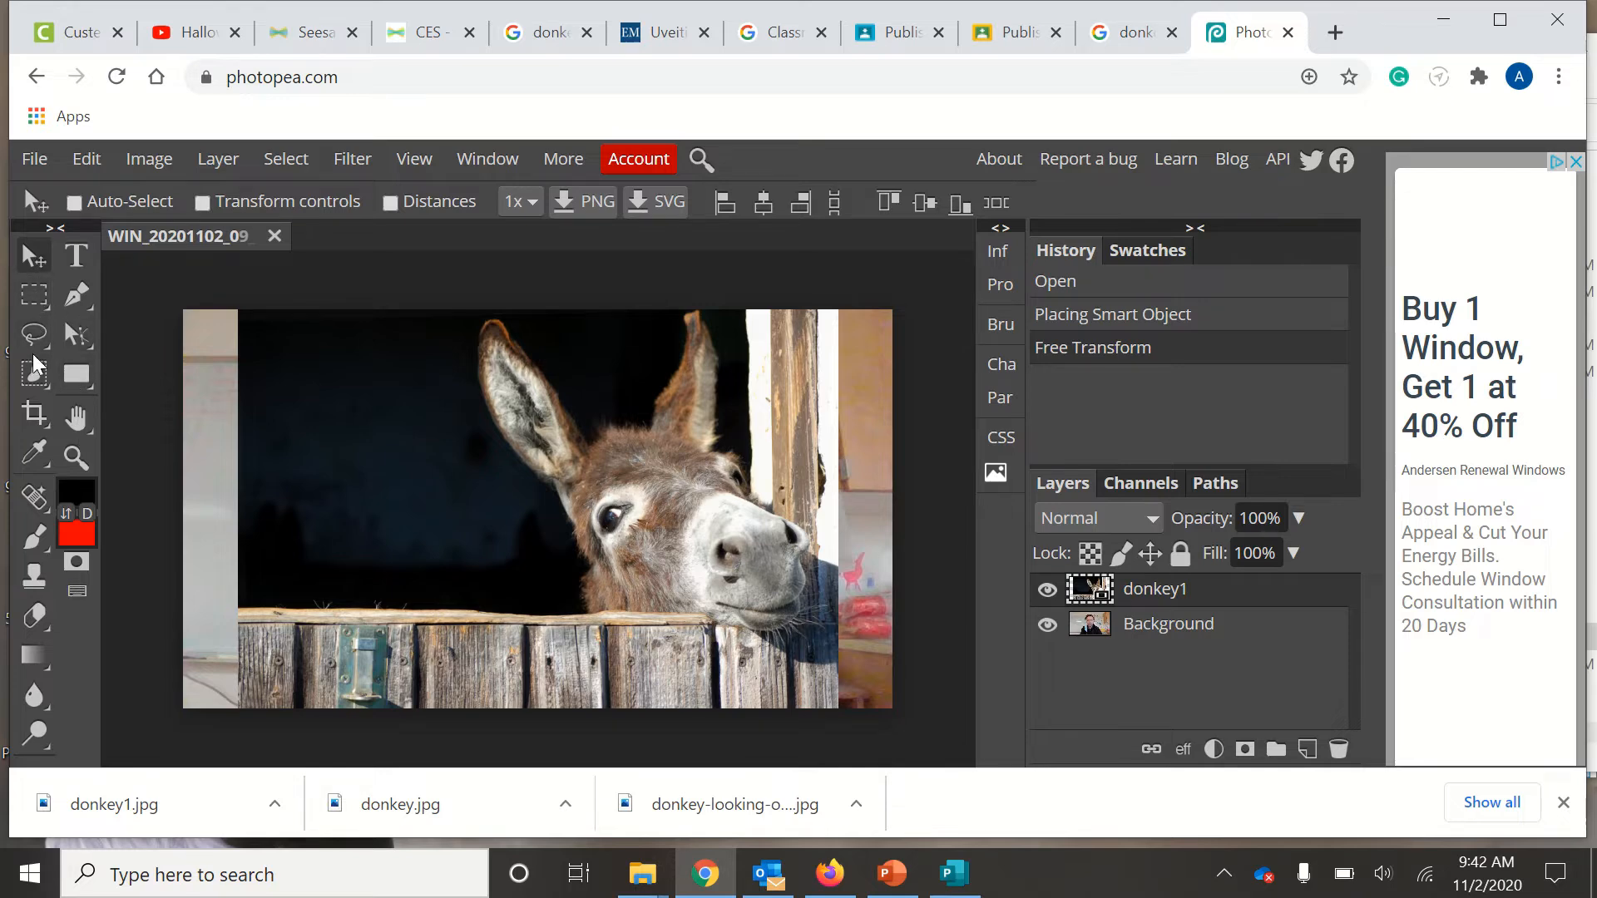
Activate the Quick Selection tool with a 36 px brush size and 0% hardness
left_click(33, 384)
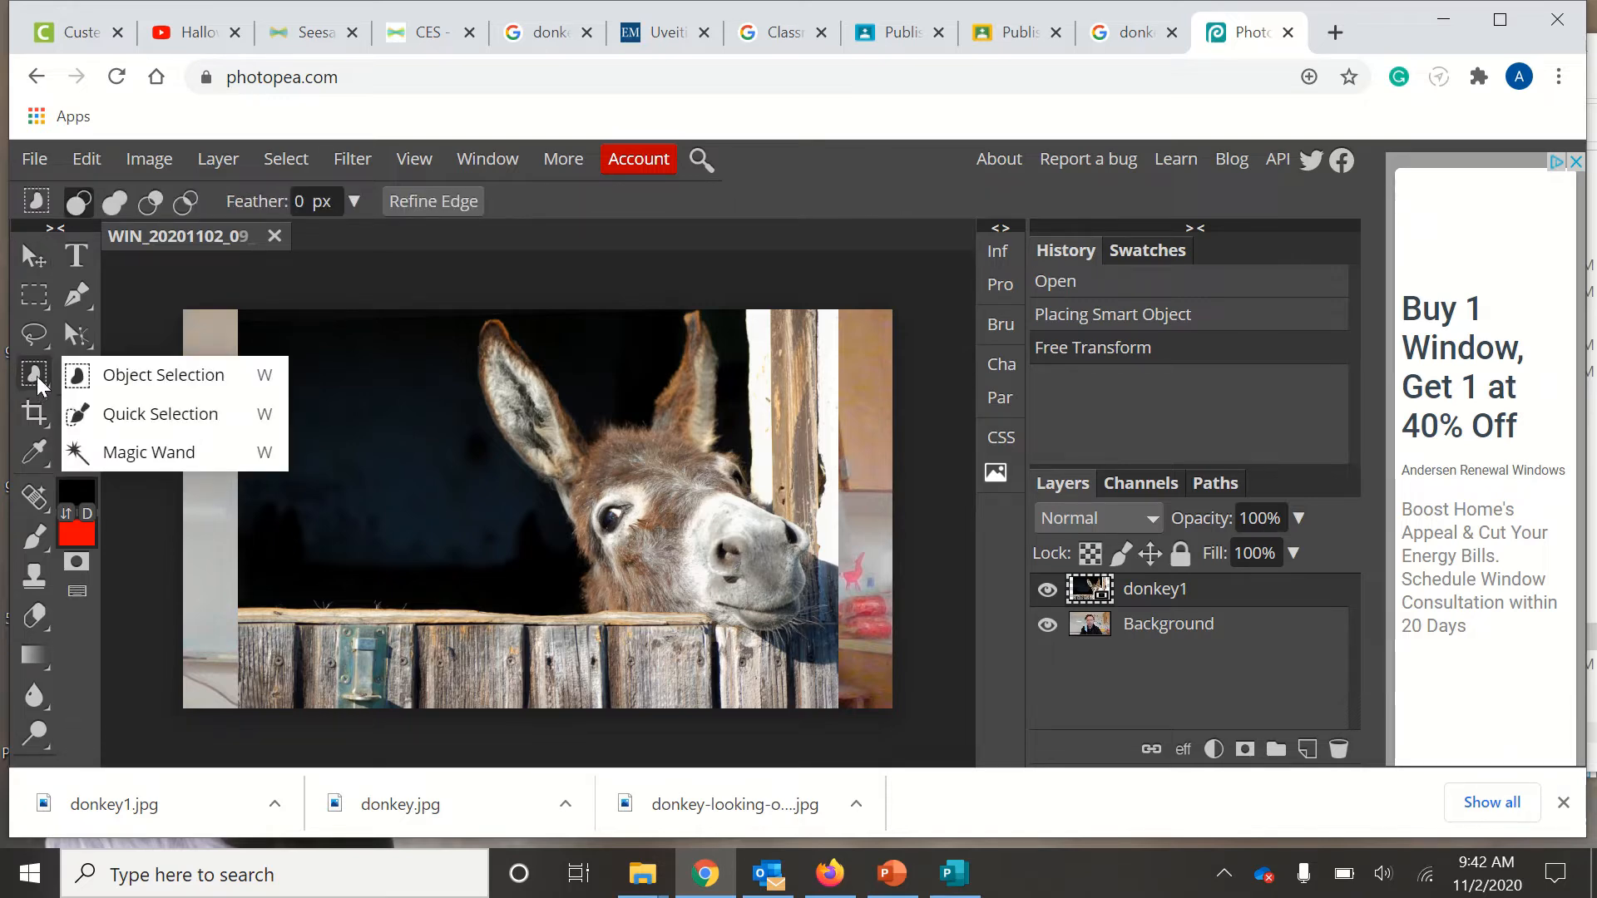
left_click(130, 414)
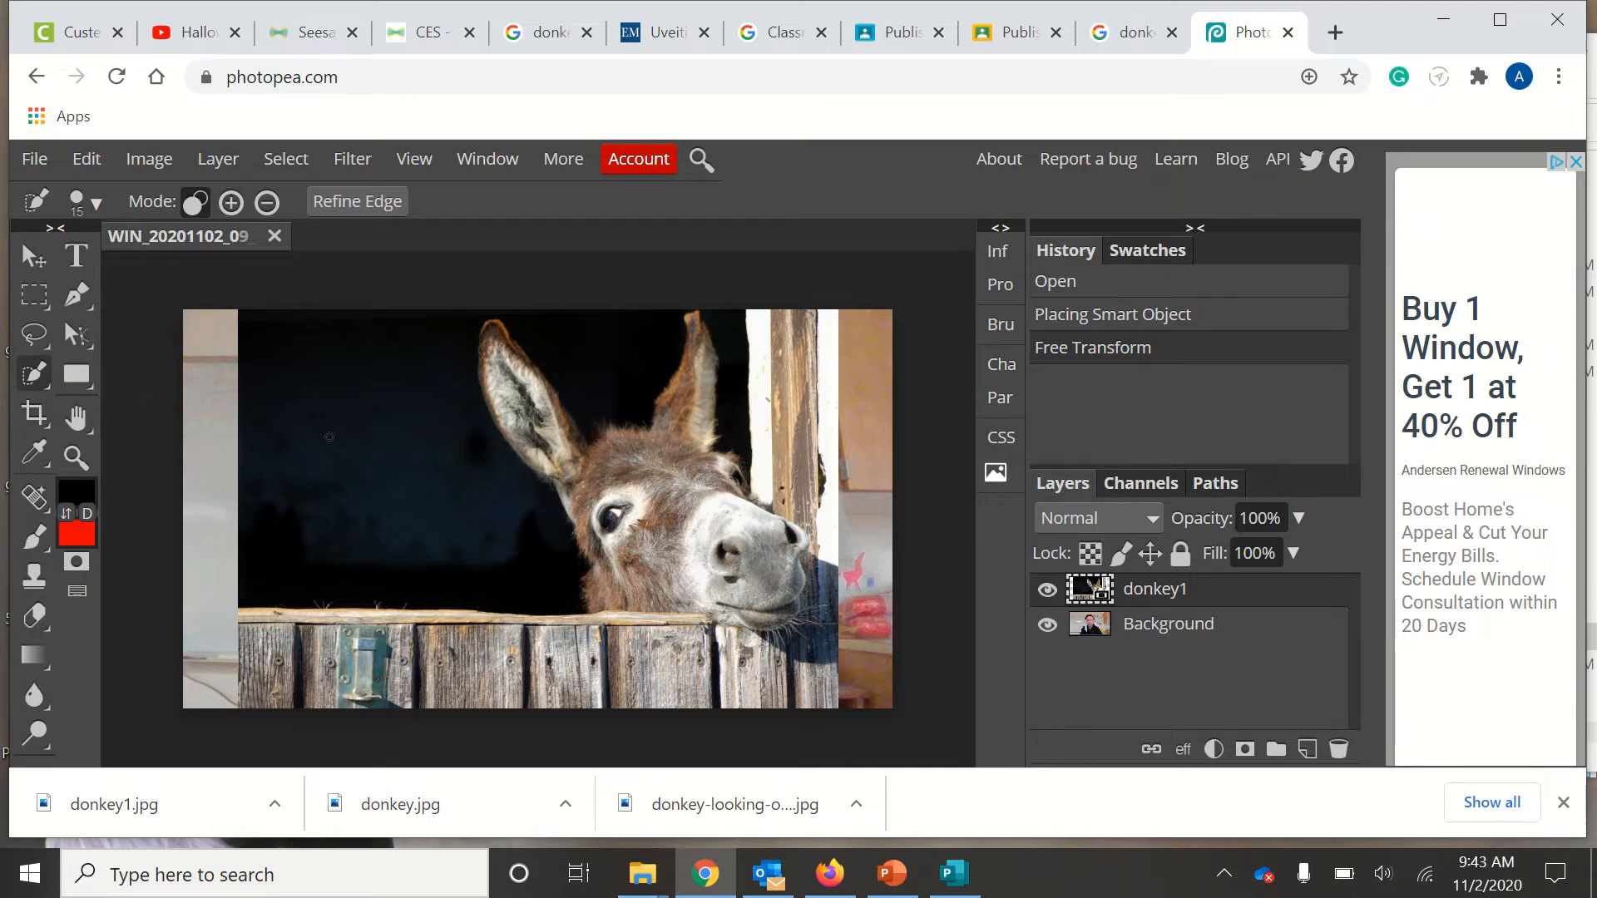
left_click(96, 202)
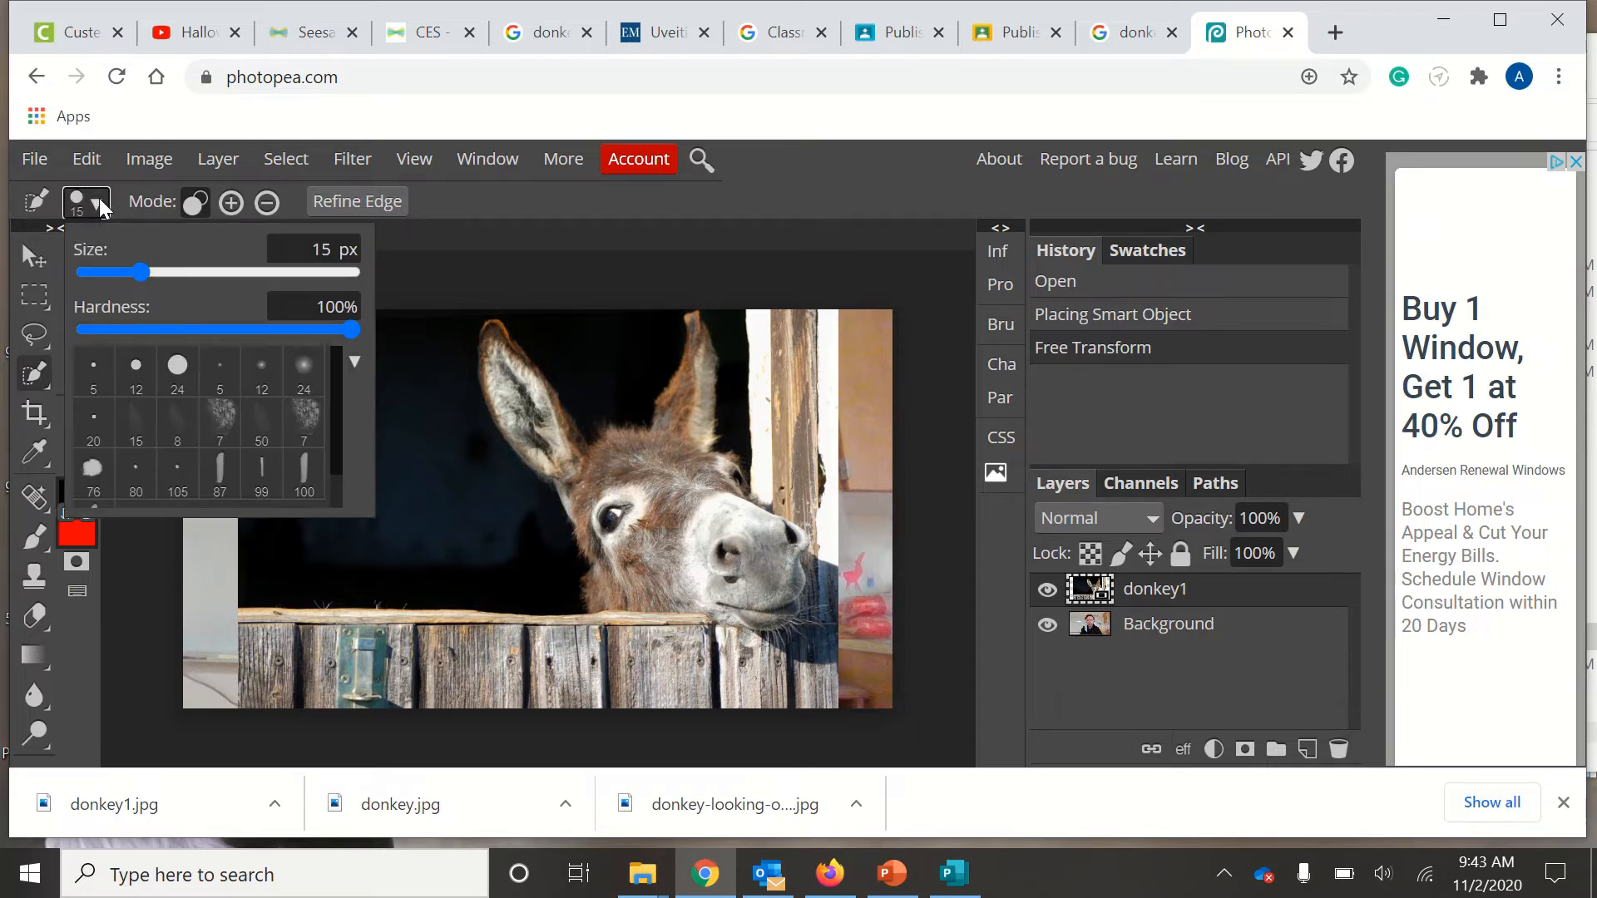
left_click(162, 268)
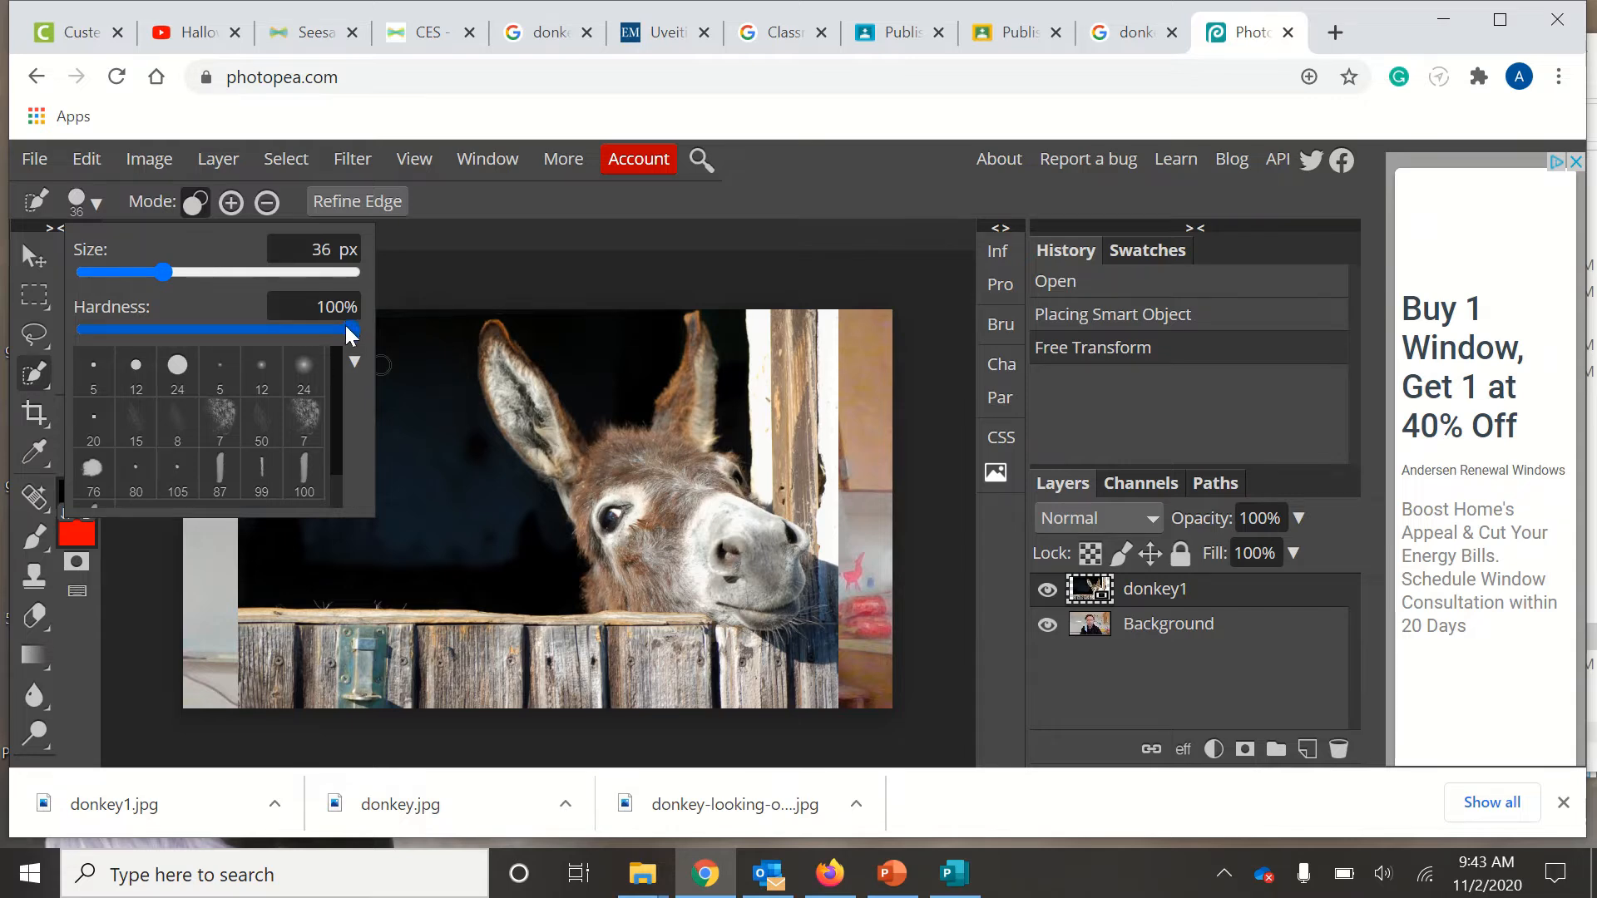
left_click_drag(346, 333, 53, 346)
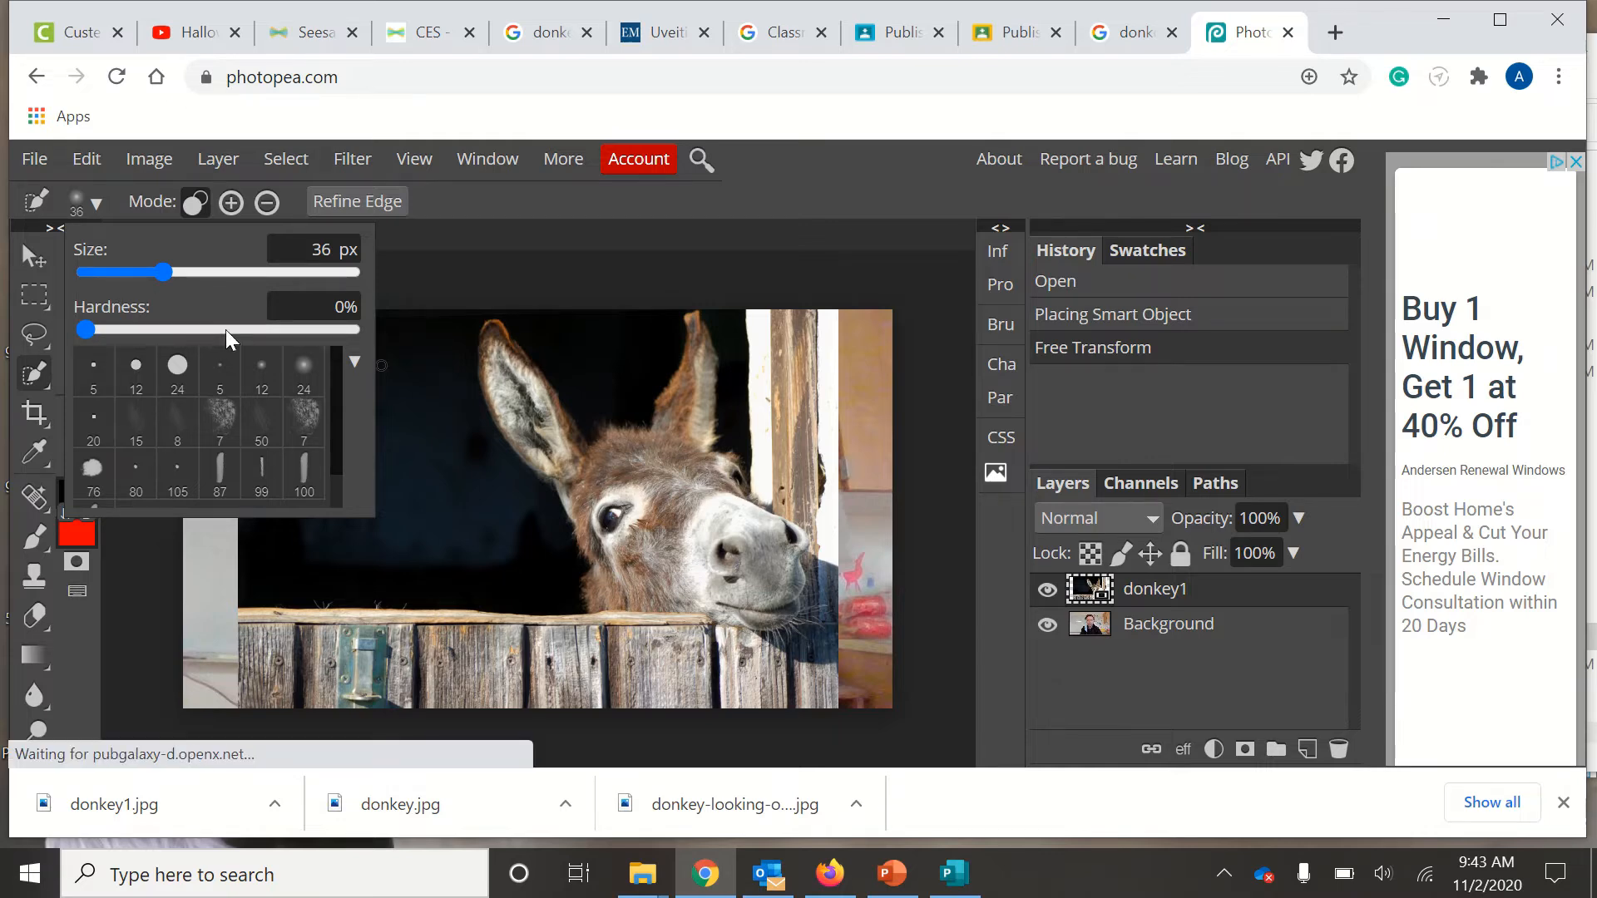
left_click(138, 328)
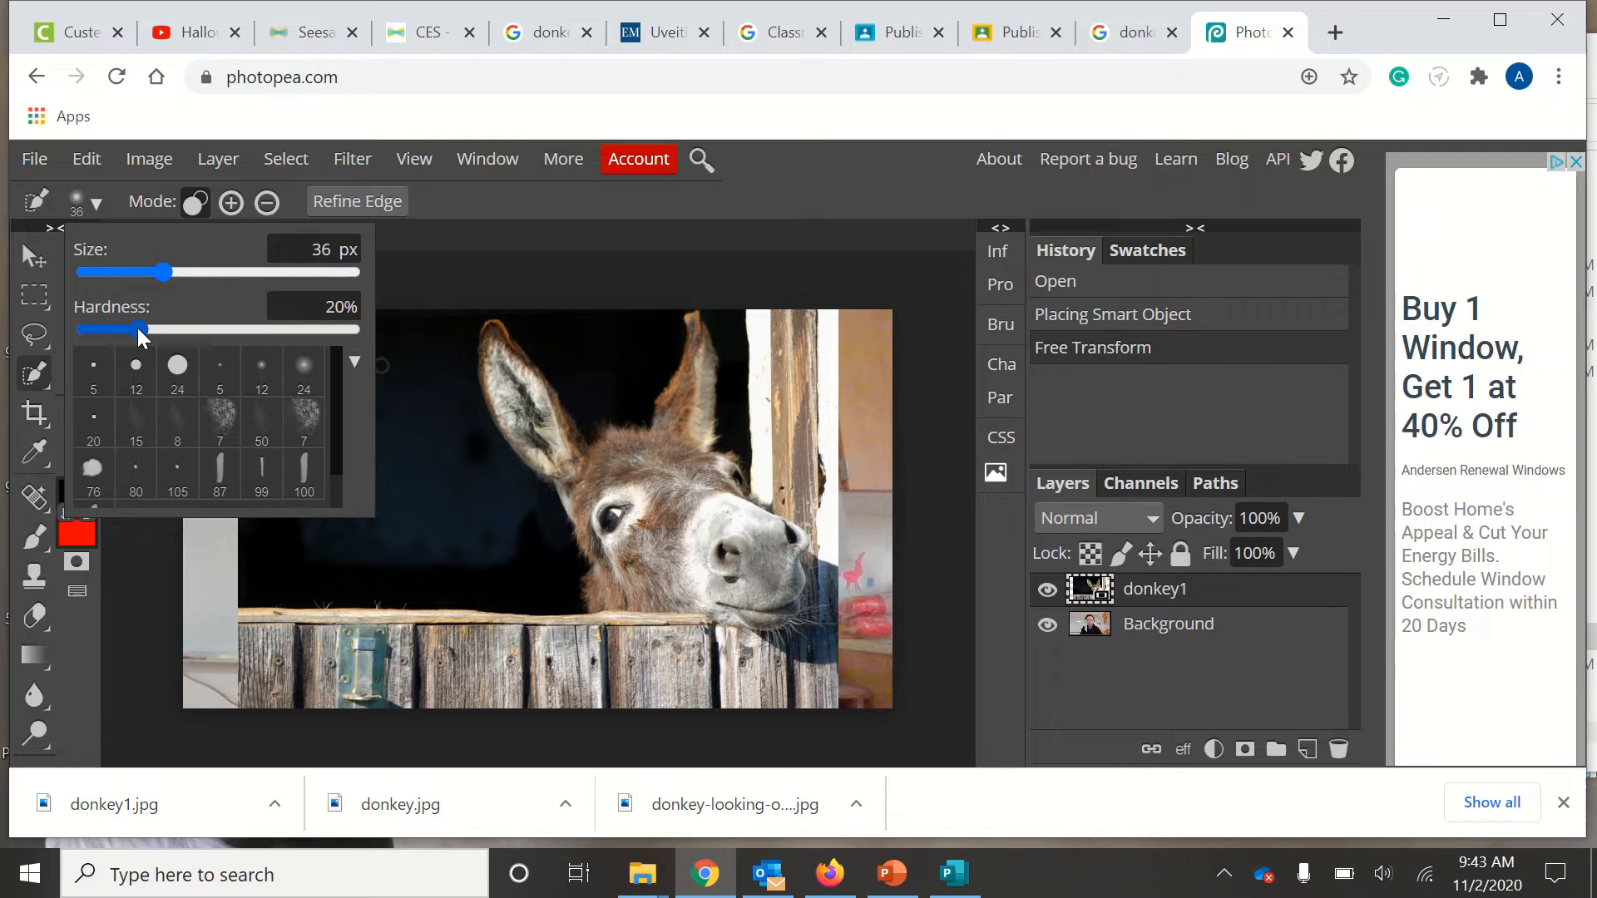
left_click_drag(137, 328, 83, 329)
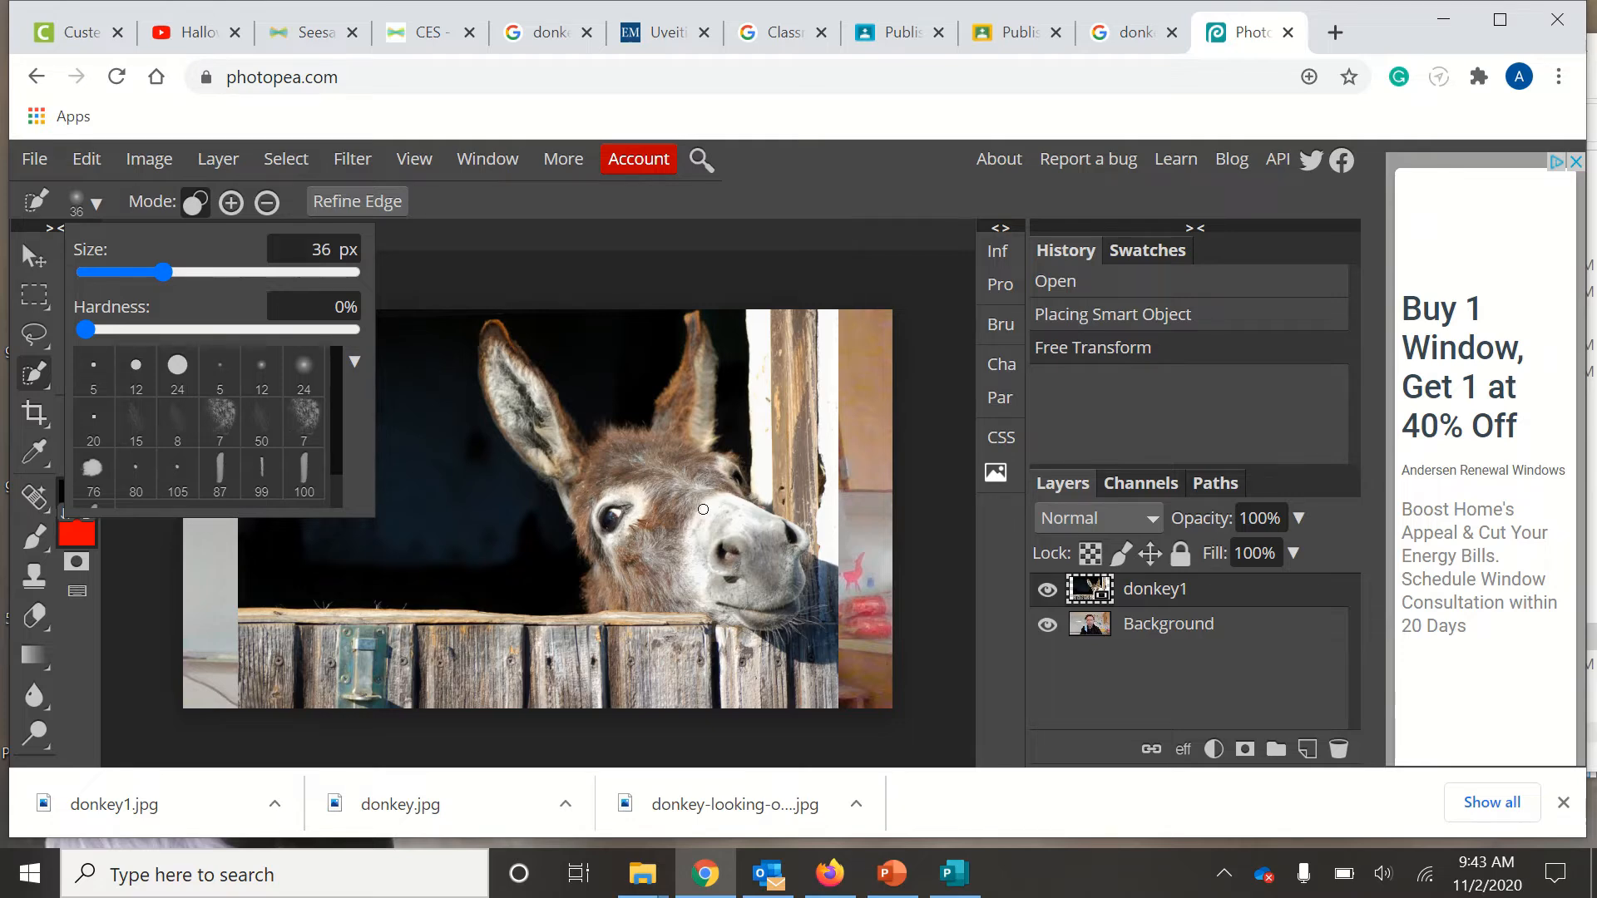
Rasterize the donkey1 layer and make a quick selection starting inside the donkey's ear nearest the dark doorway
left_click(496, 346)
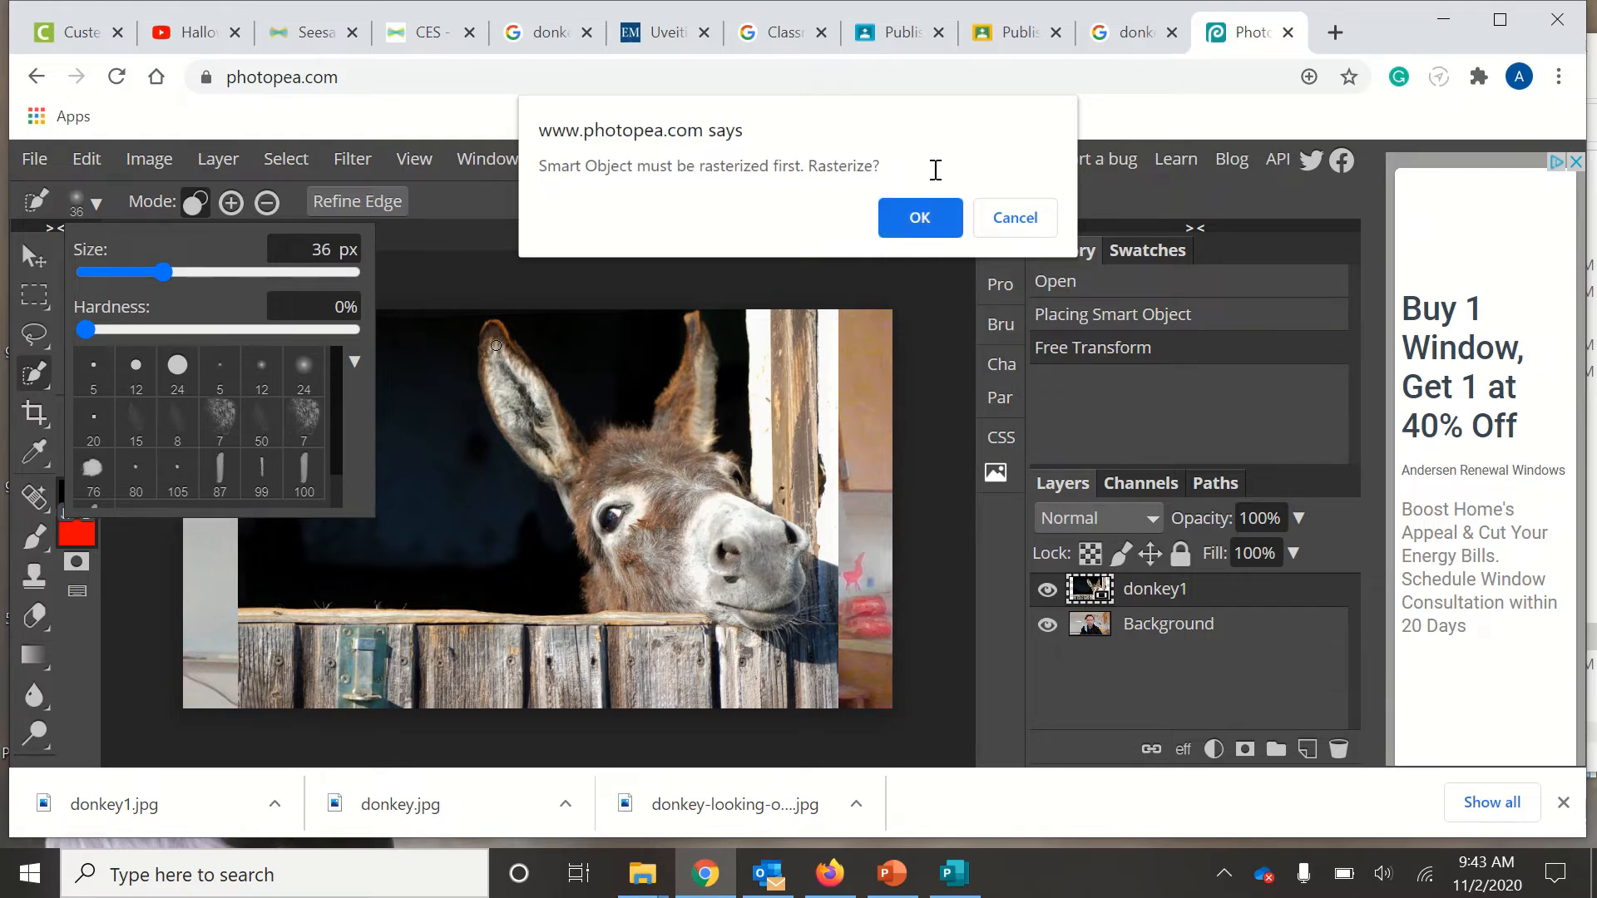
left_click(921, 214)
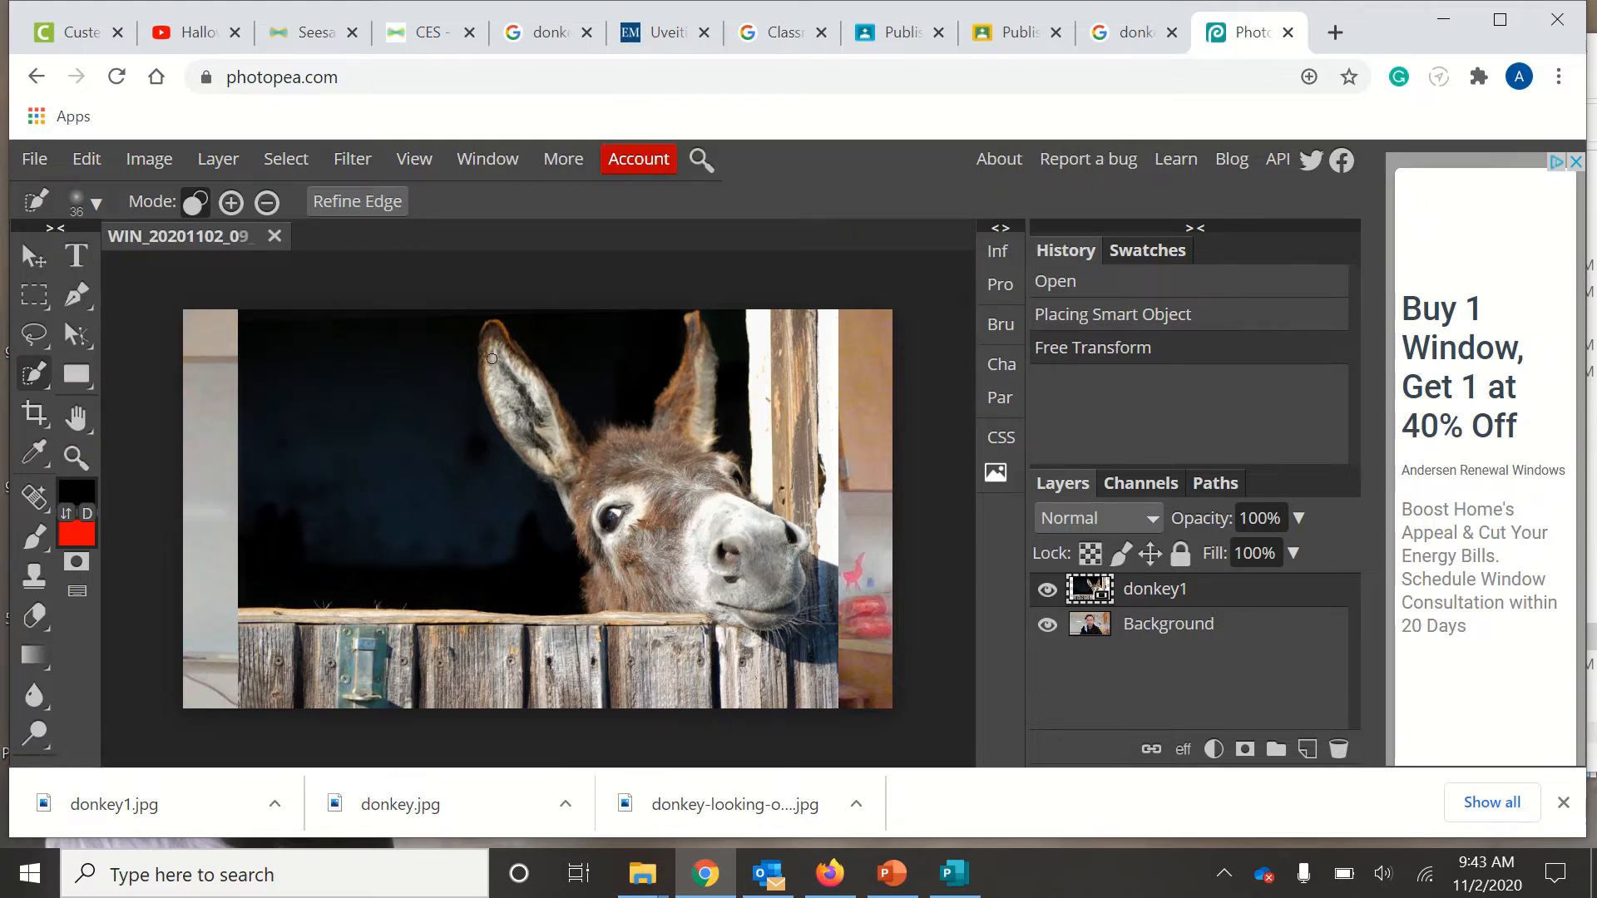
left_click_drag(503, 376, 529, 408)
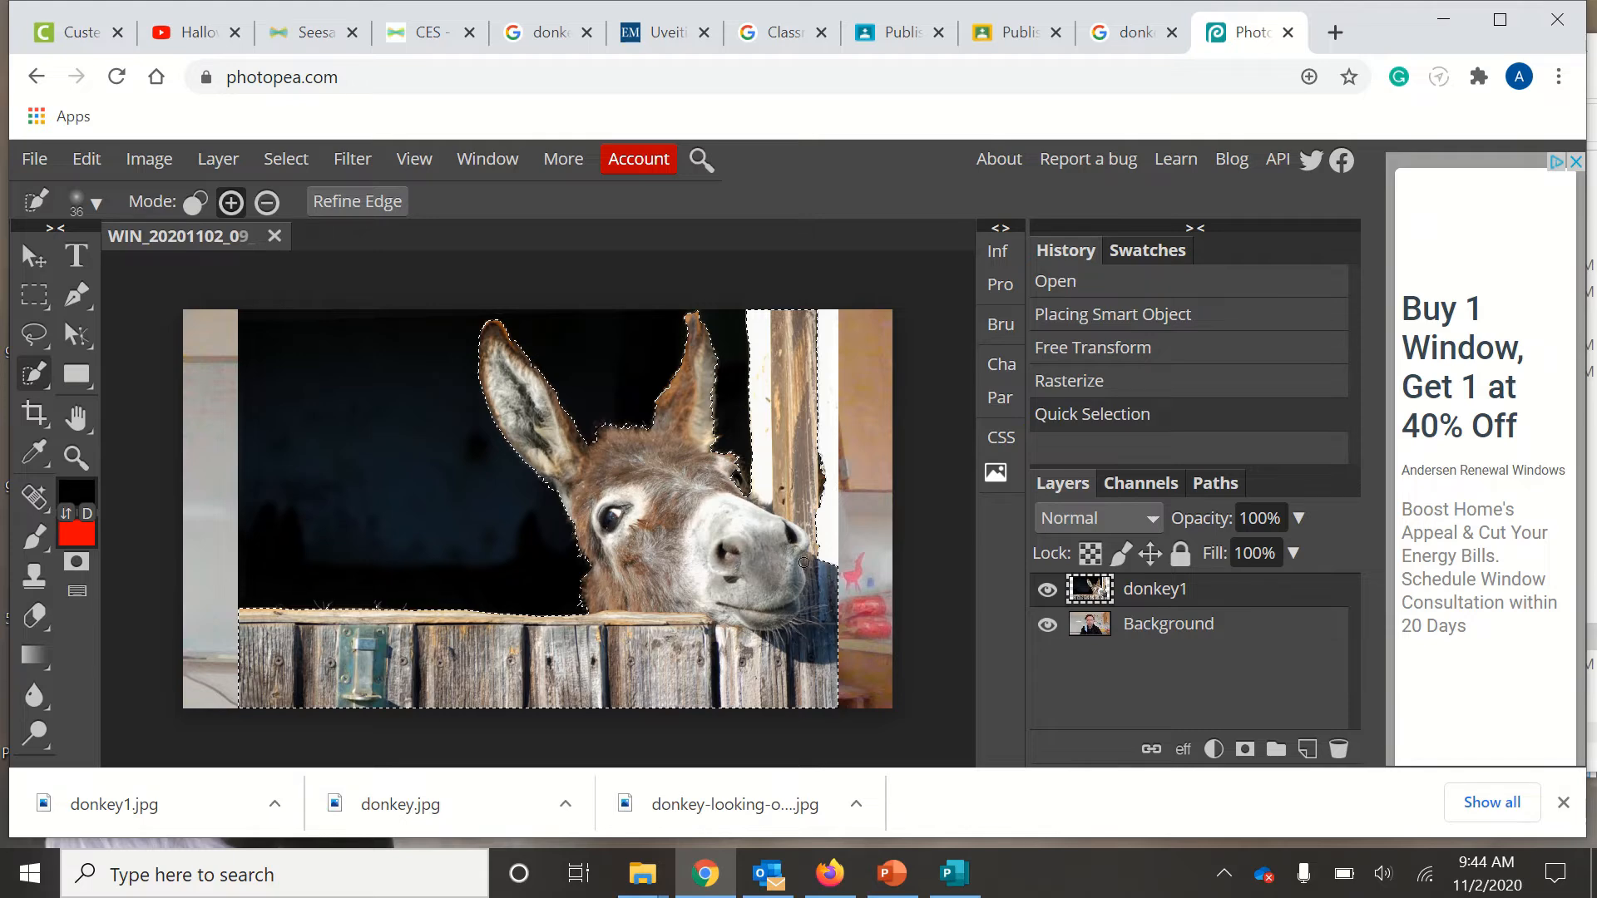
Subtract the wooden fence below the donkey from the quick selection
left_click(265, 203)
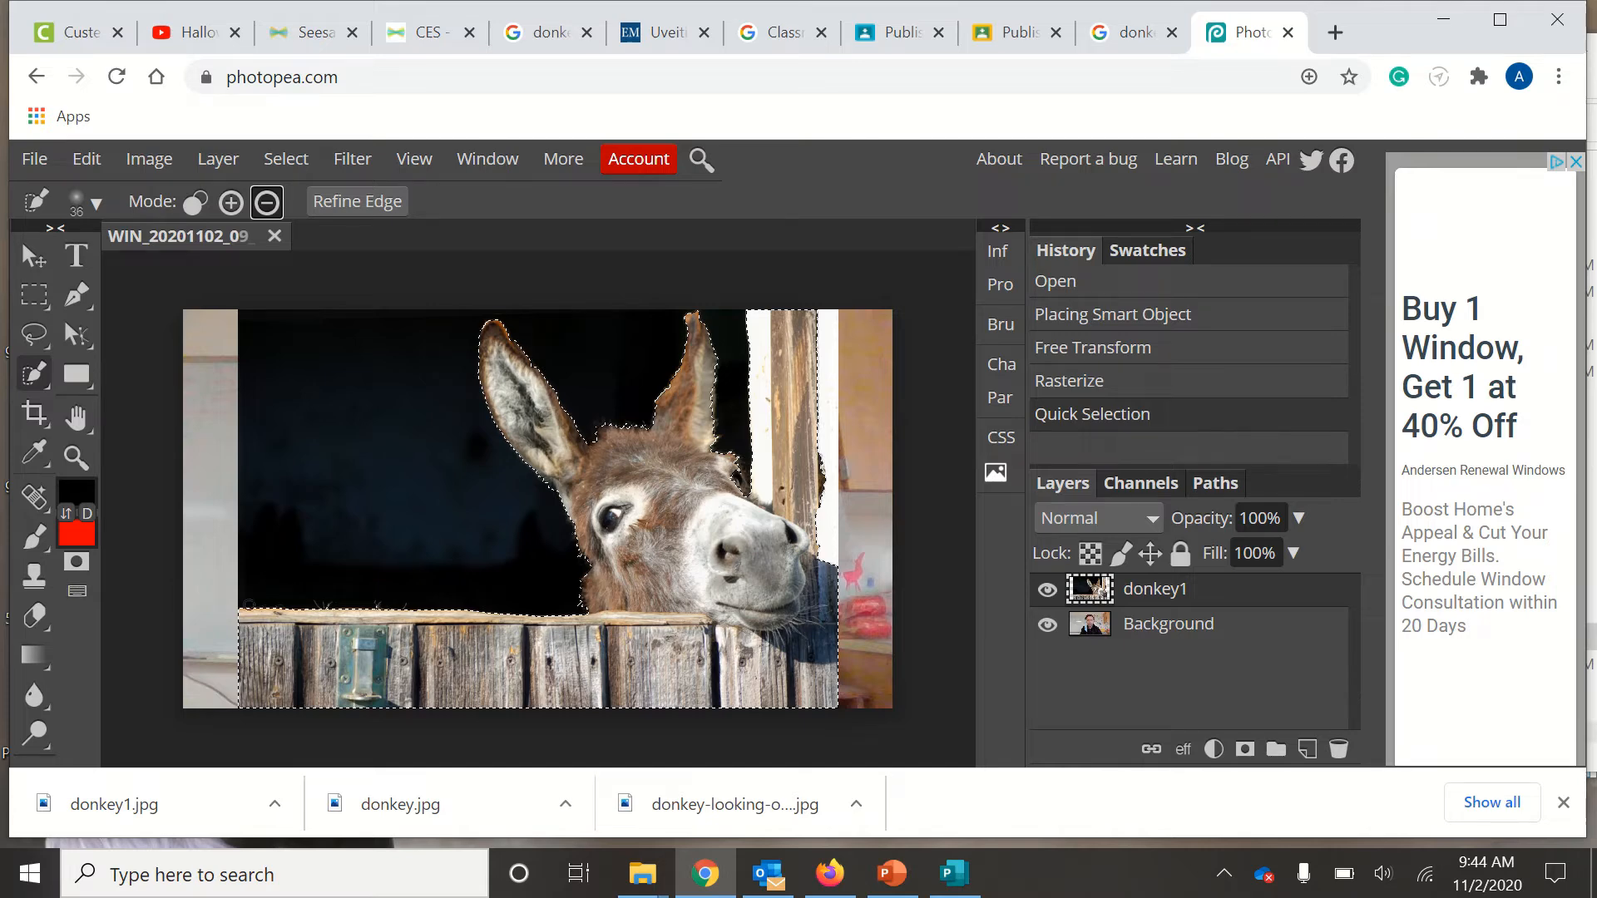
left_click(283, 644)
left_click(296, 648)
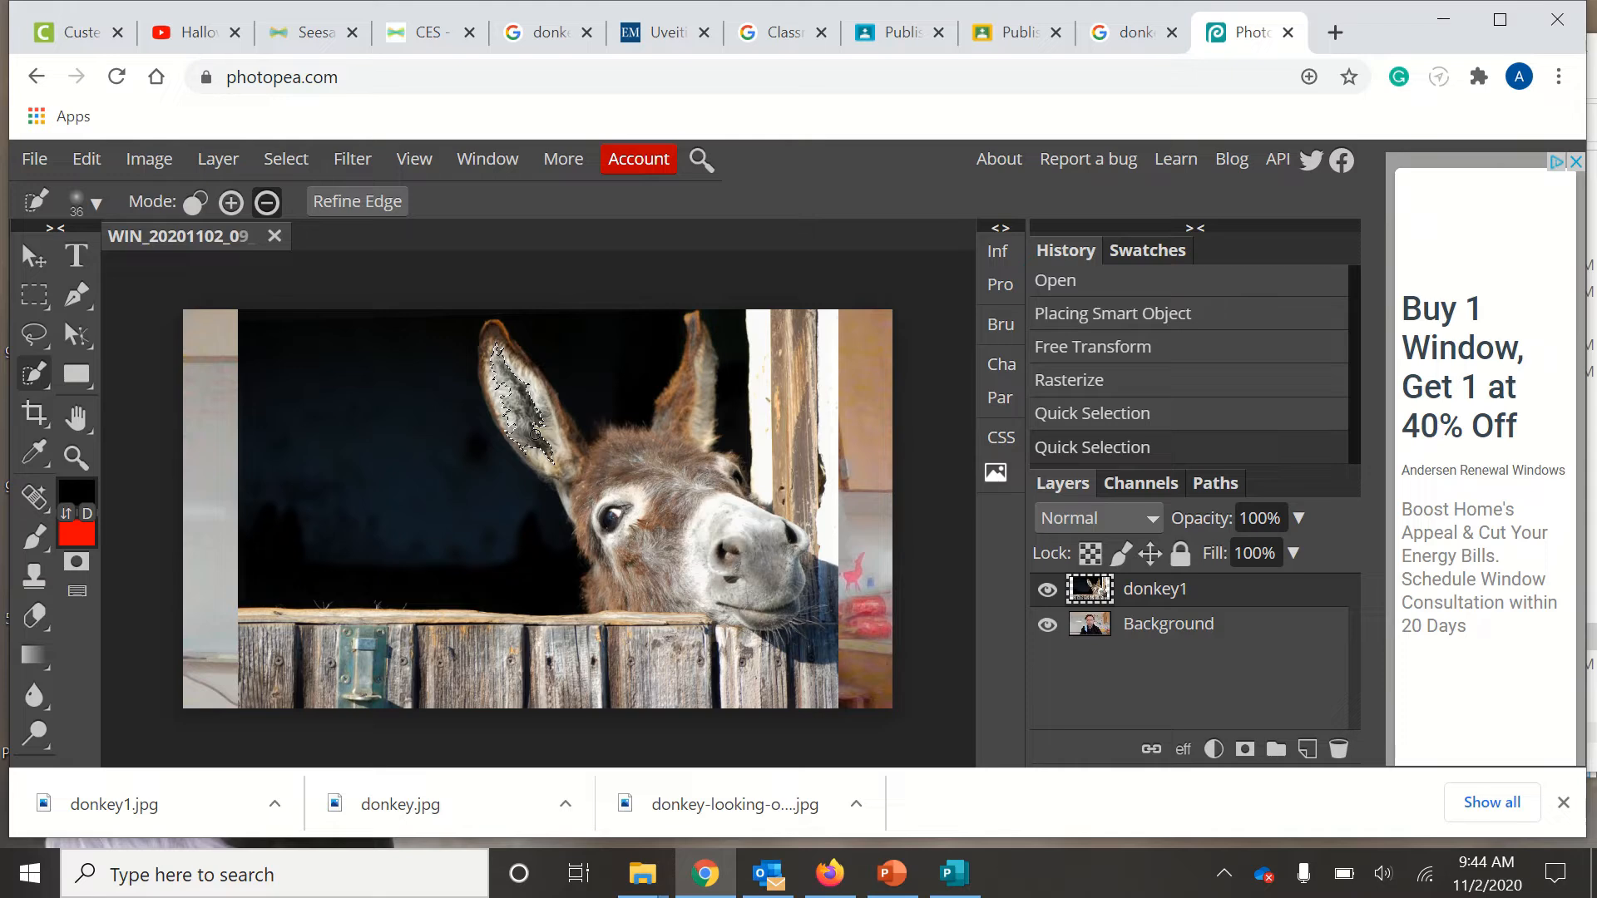
Add the donkey's forehead, face and muzzle to the selection, and subtract the fence boards beneath them
left_click(224, 206)
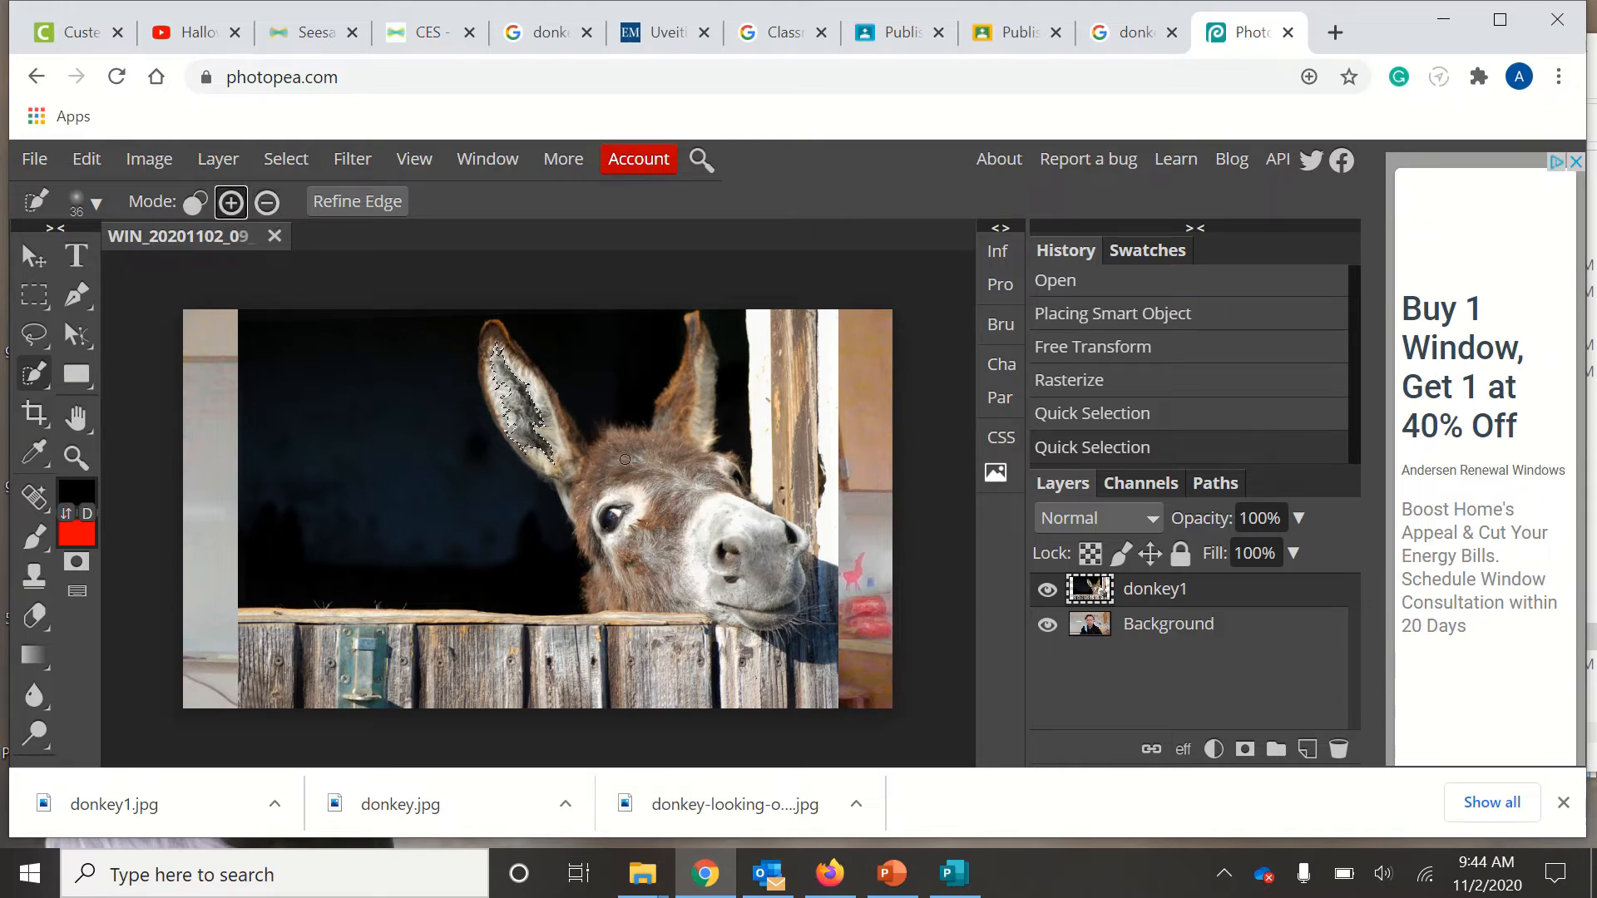
mouse_move(624, 459)
left_mouse_down()
mouse_move(686, 515)
mouse_move(725, 516)
mouse_move(766, 547)
mouse_move(772, 578)
left_mouse_up()
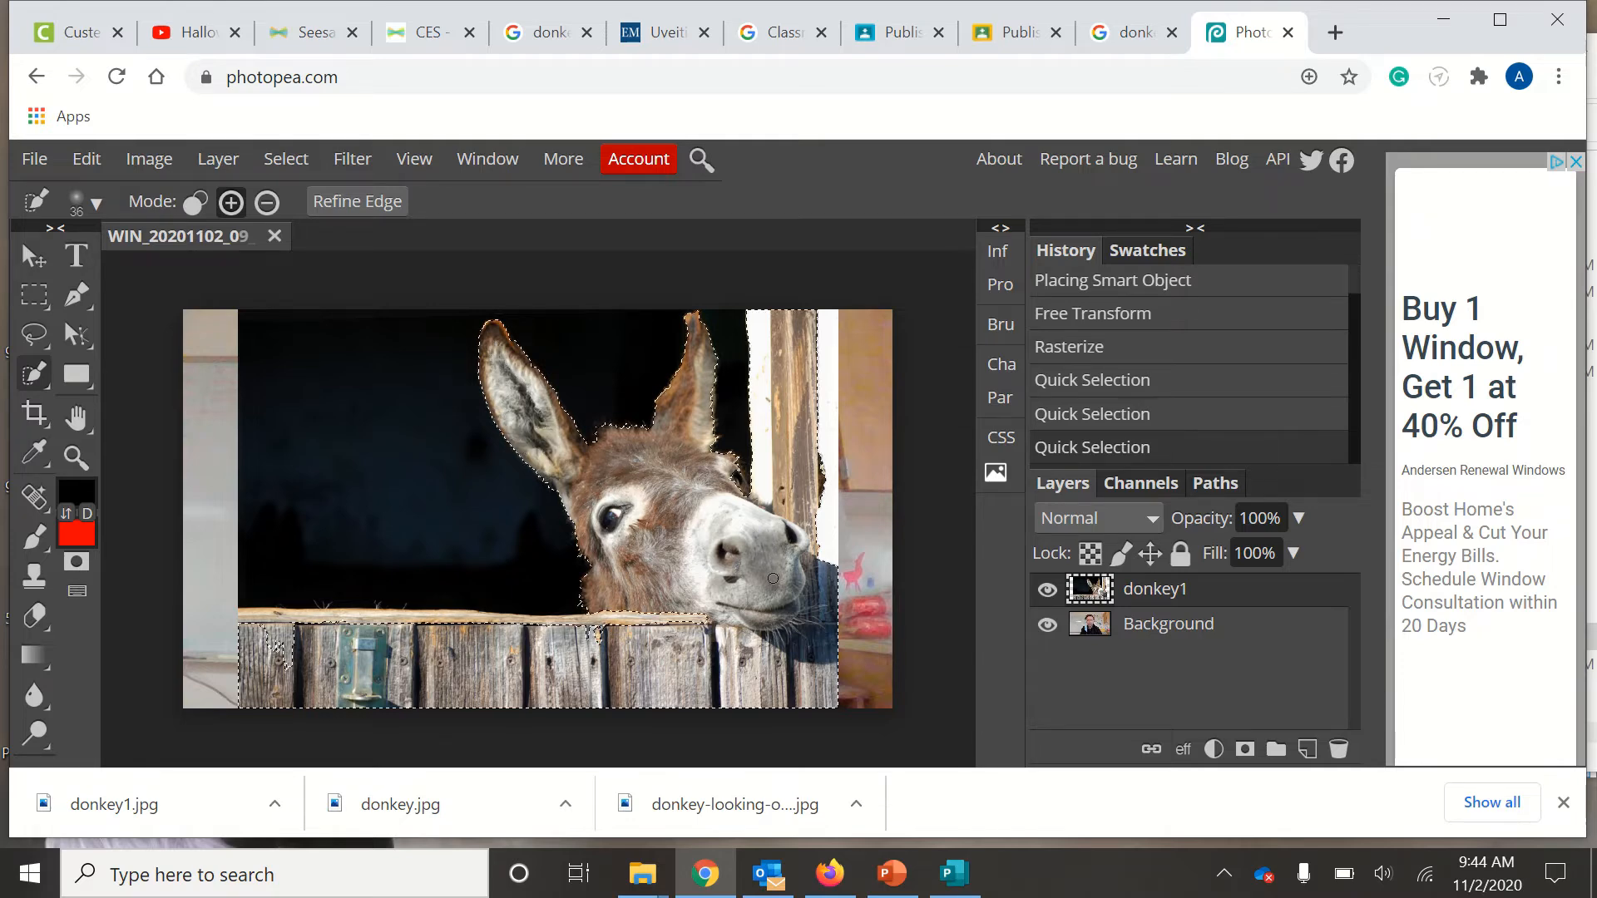
left_click(268, 202)
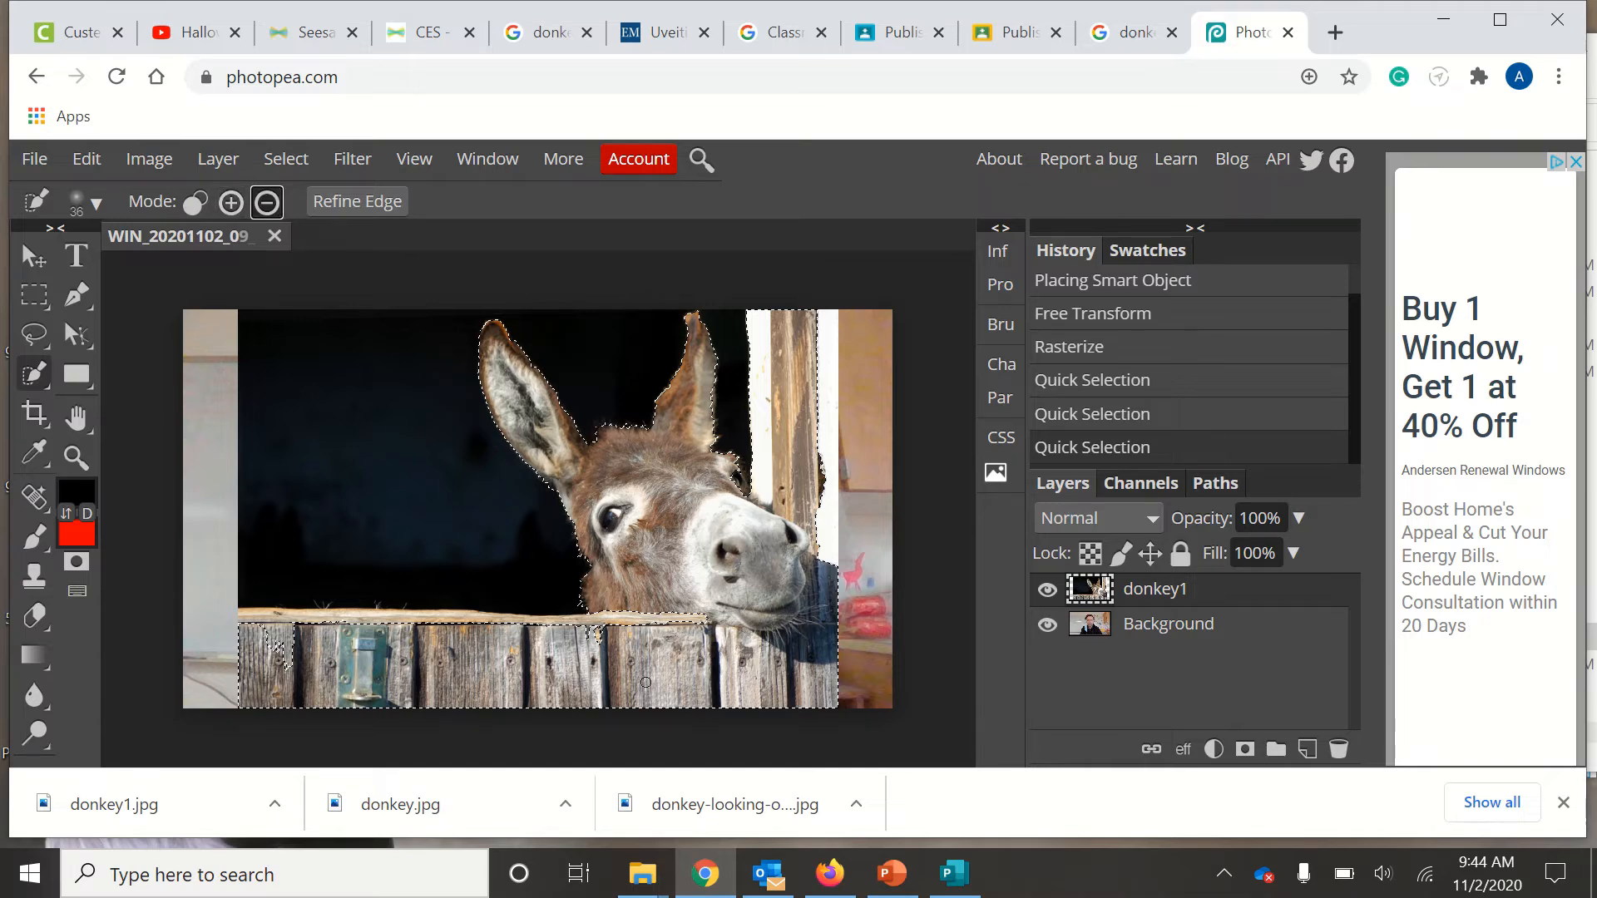
left_click_drag(644, 684, 523, 701)
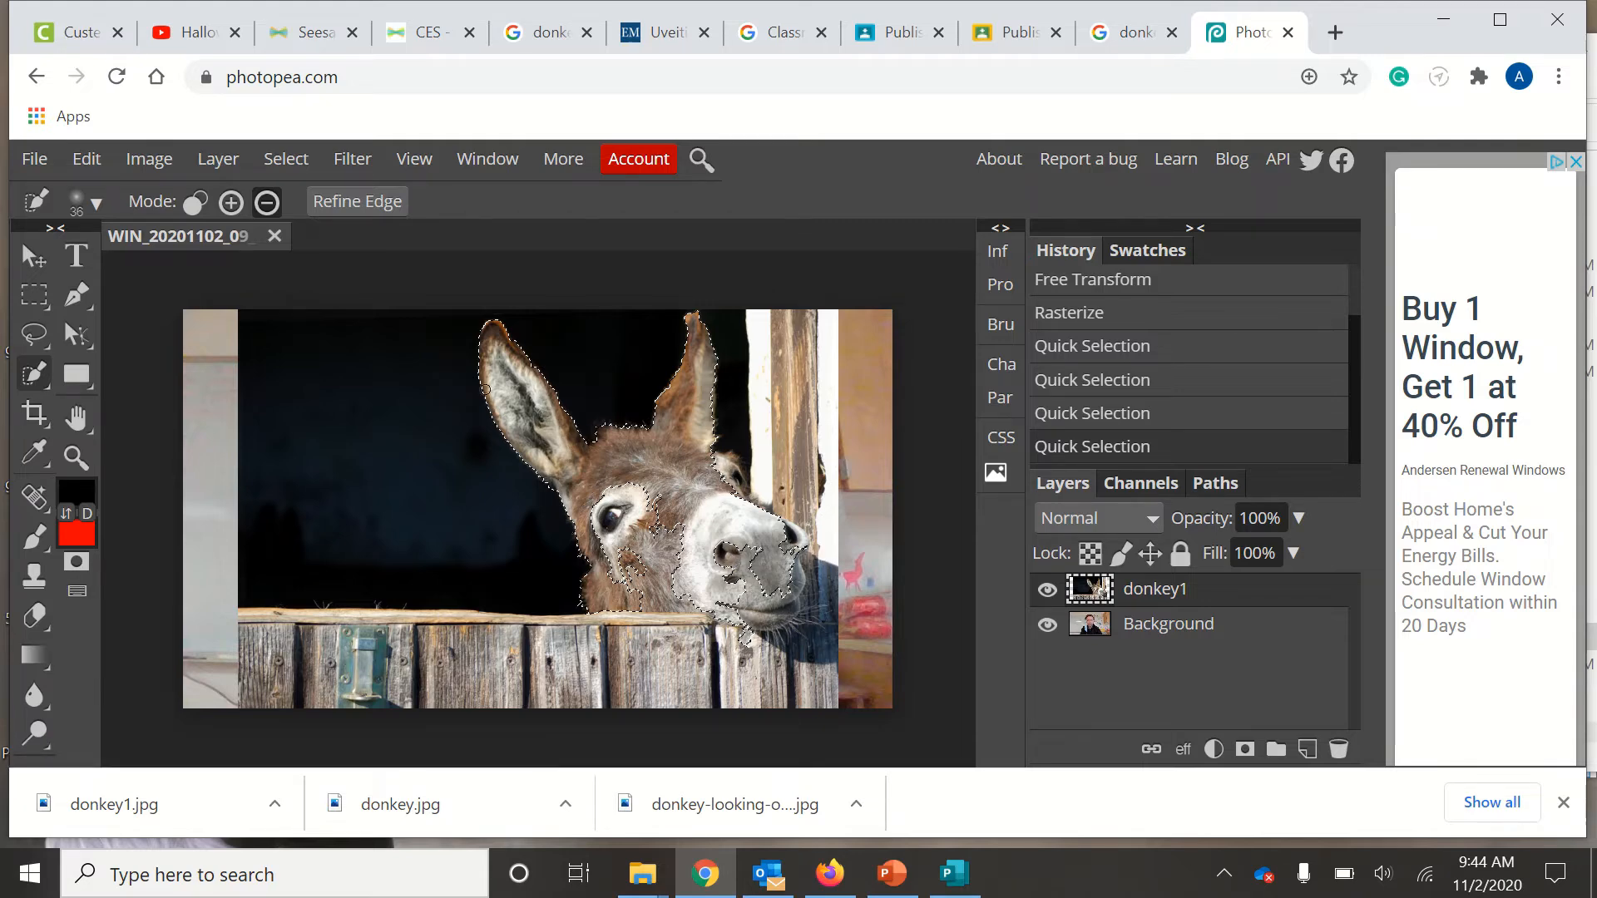
Add the area around the donkey's eye to the selection, and subtract the white post and the fence boards under the muzzle
left_click(230, 205)
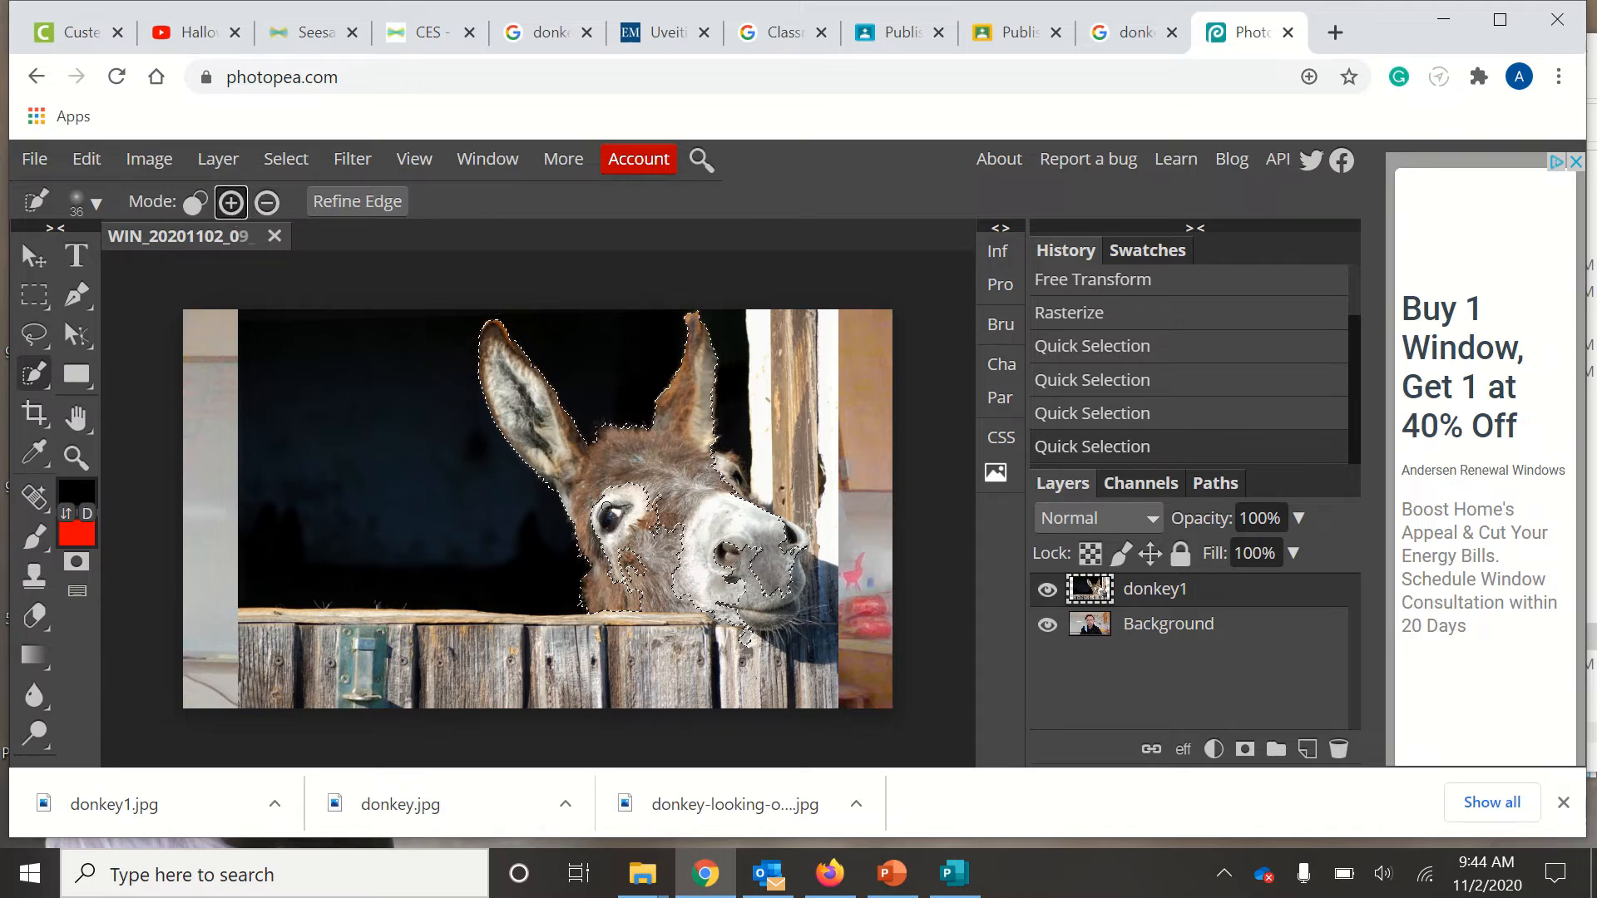
left_click(604, 481)
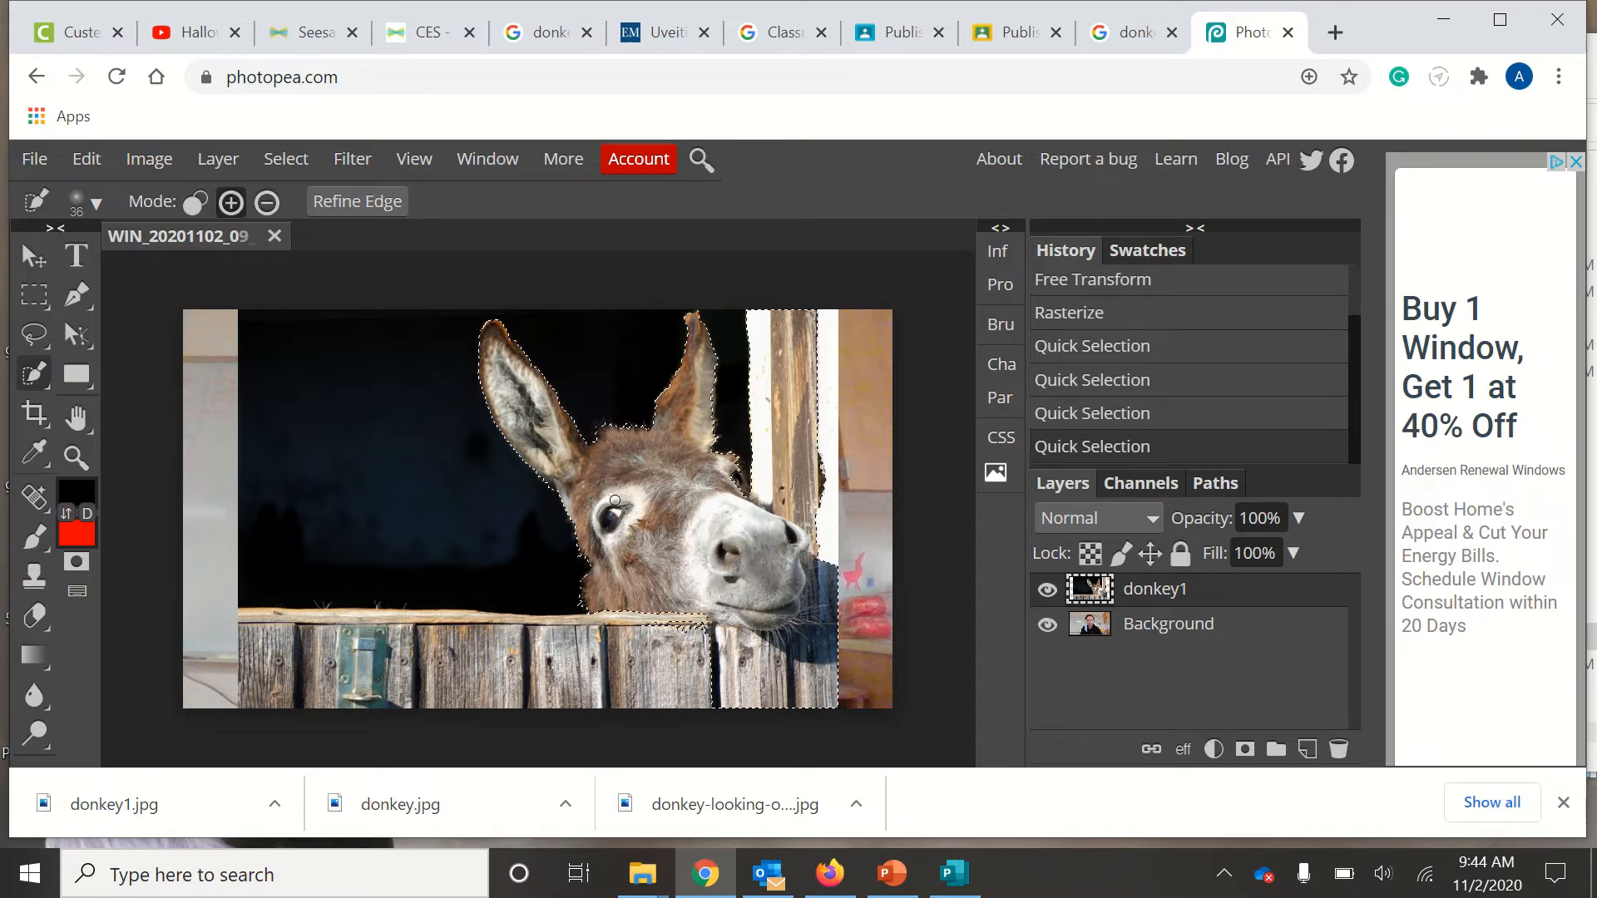
left_click(619, 509)
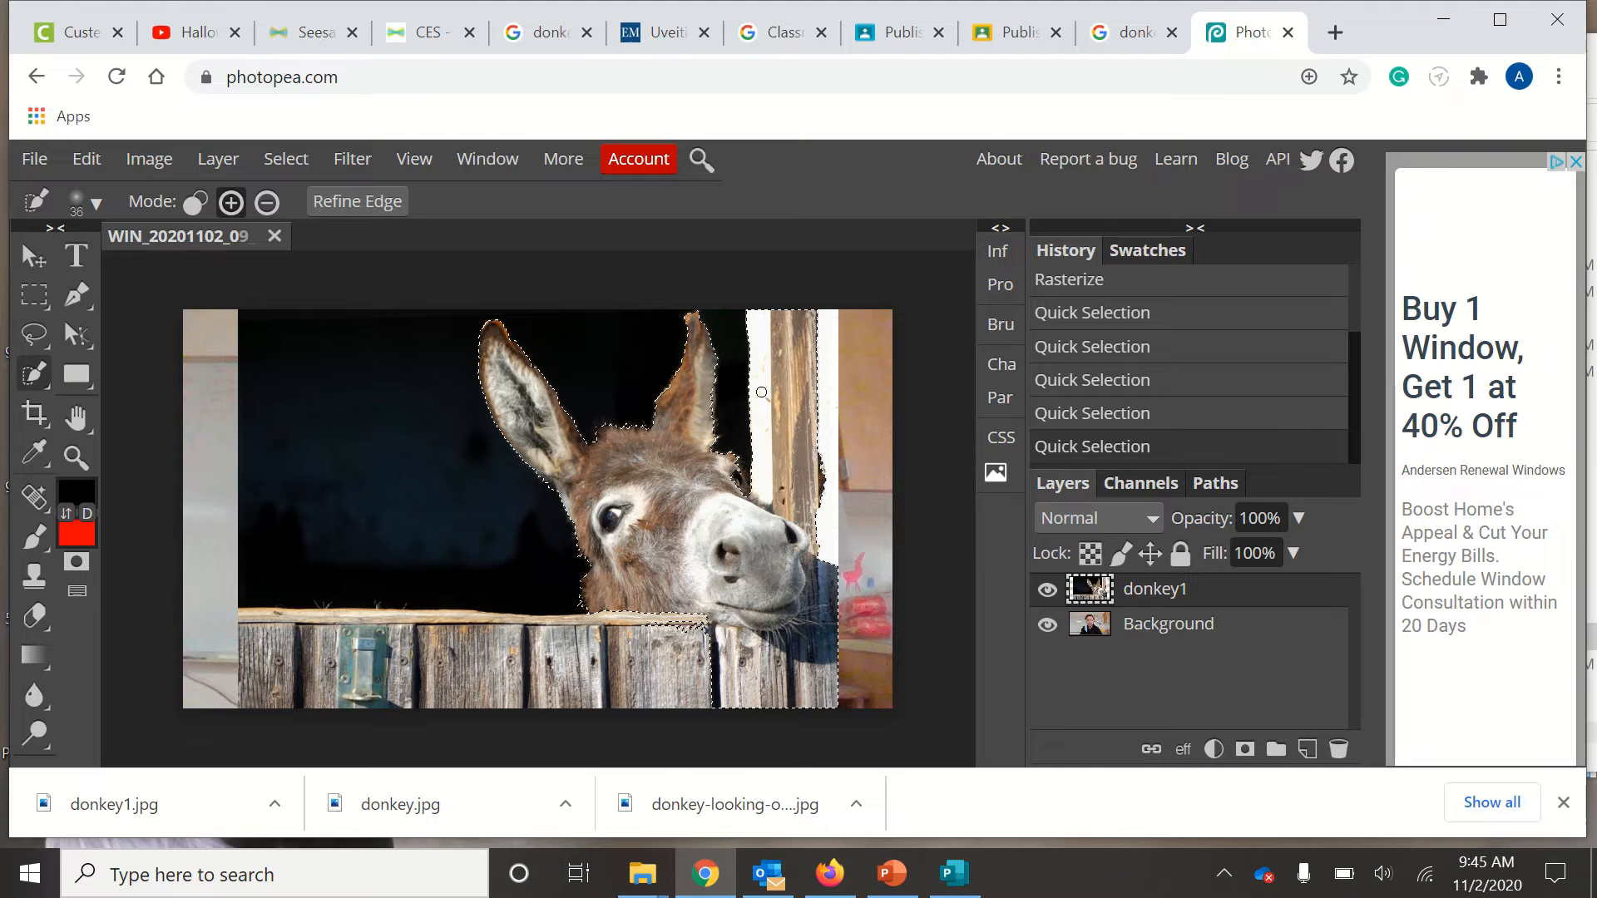
left_click(266, 201)
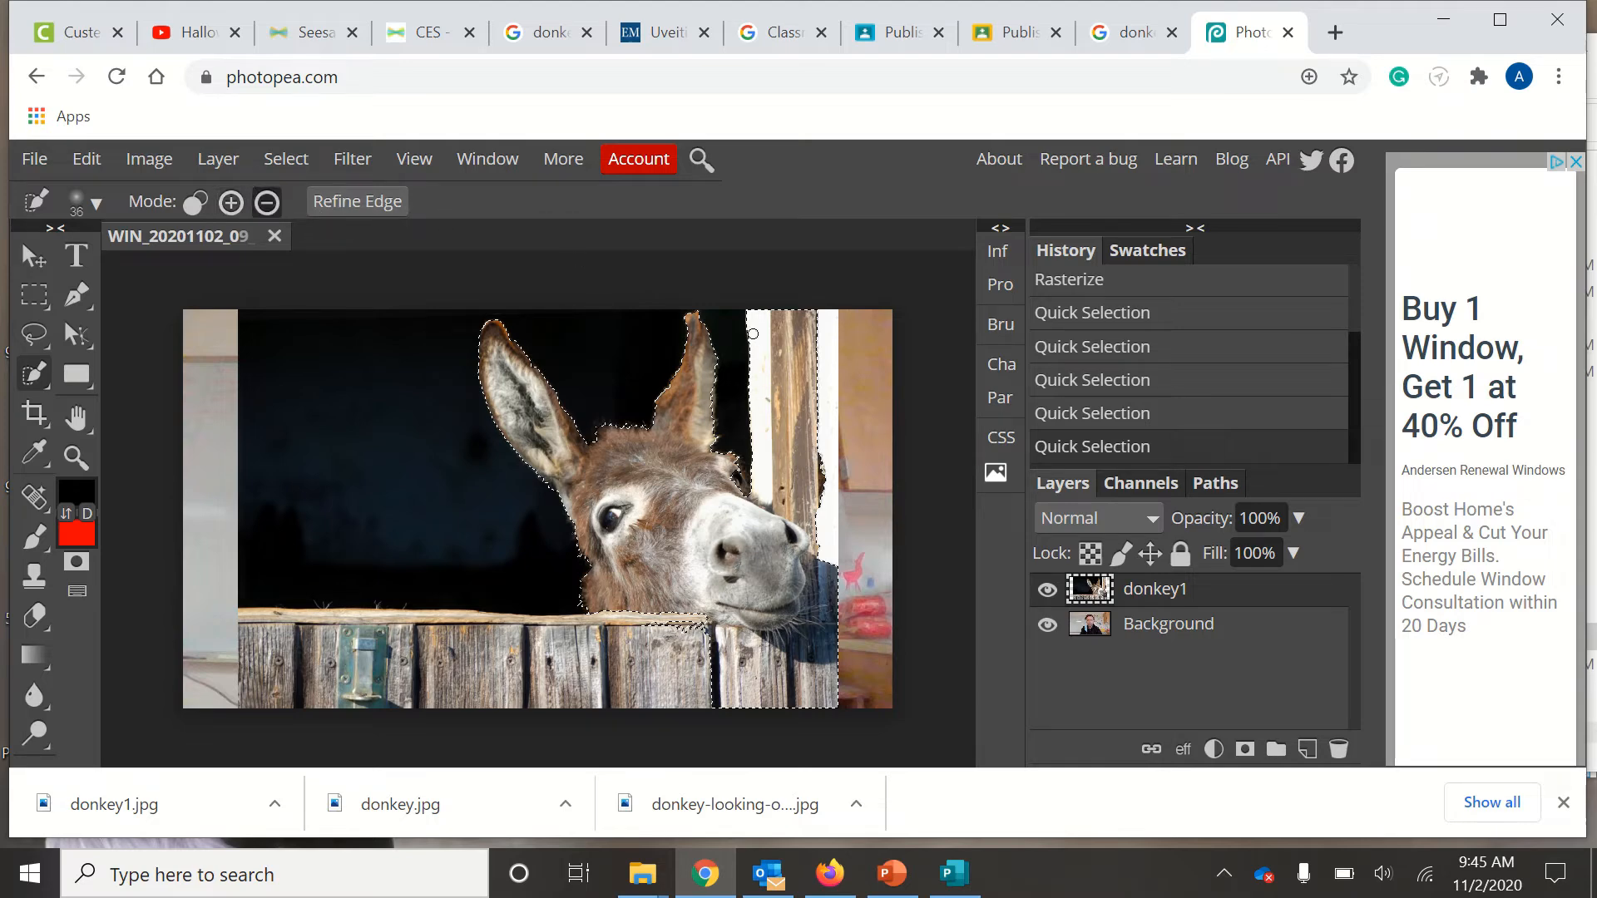
mouse_move(753, 333)
left_mouse_down()
mouse_move(818, 366)
mouse_move(800, 429)
mouse_move(830, 636)
mouse_move(779, 695)
mouse_move(702, 625)
mouse_move(738, 657)
left_mouse_up()
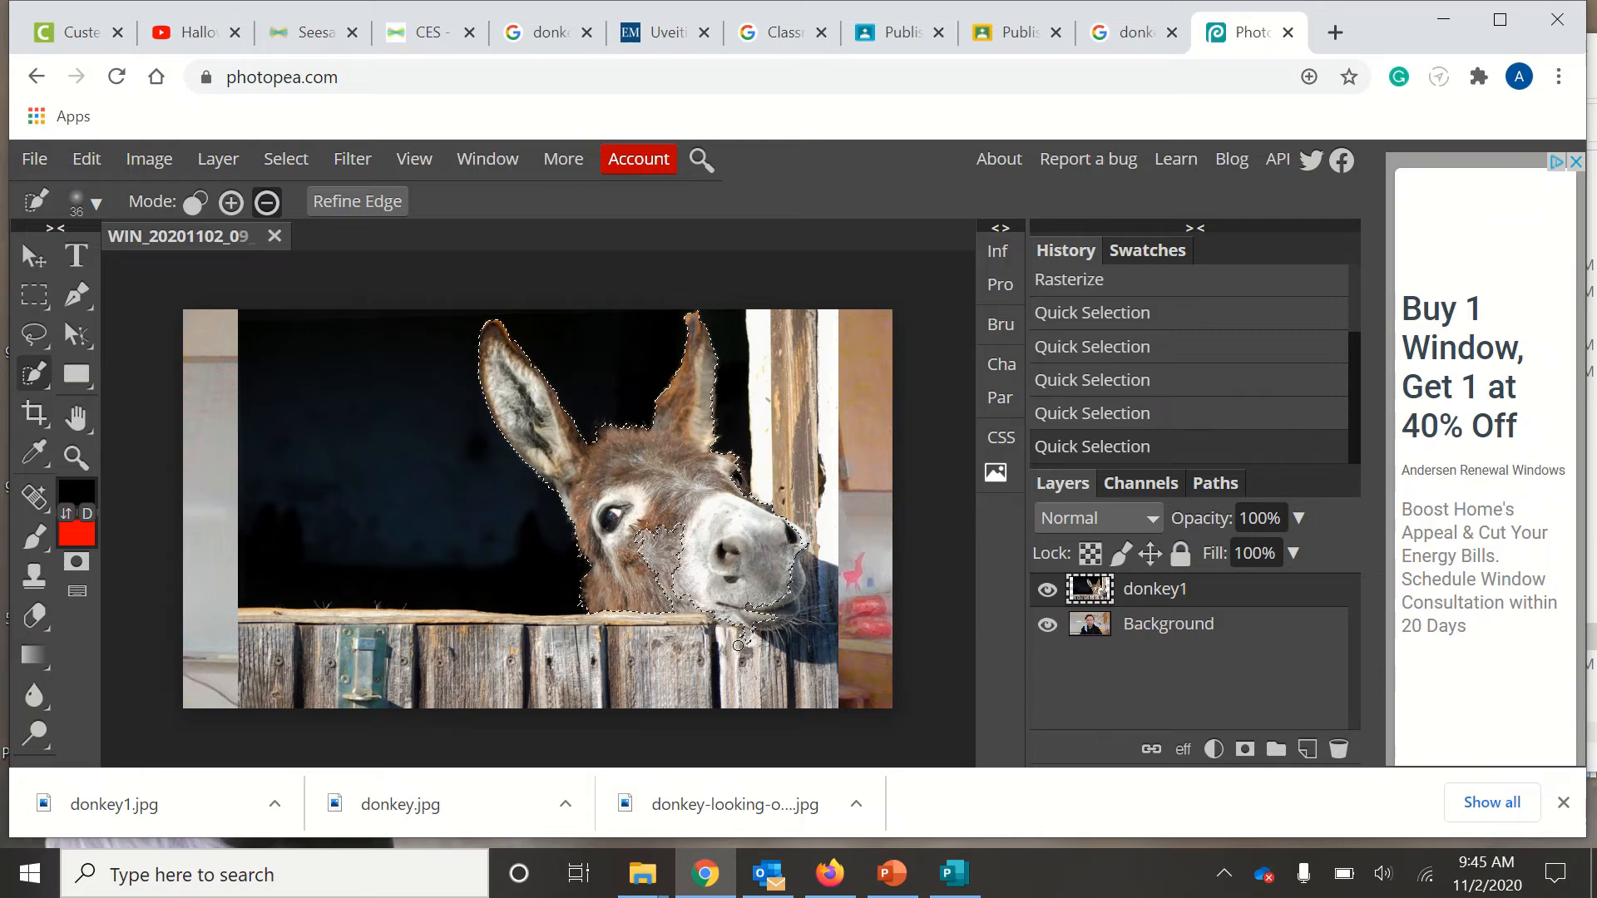
left_click_drag(739, 646, 745, 643)
left_click(747, 642)
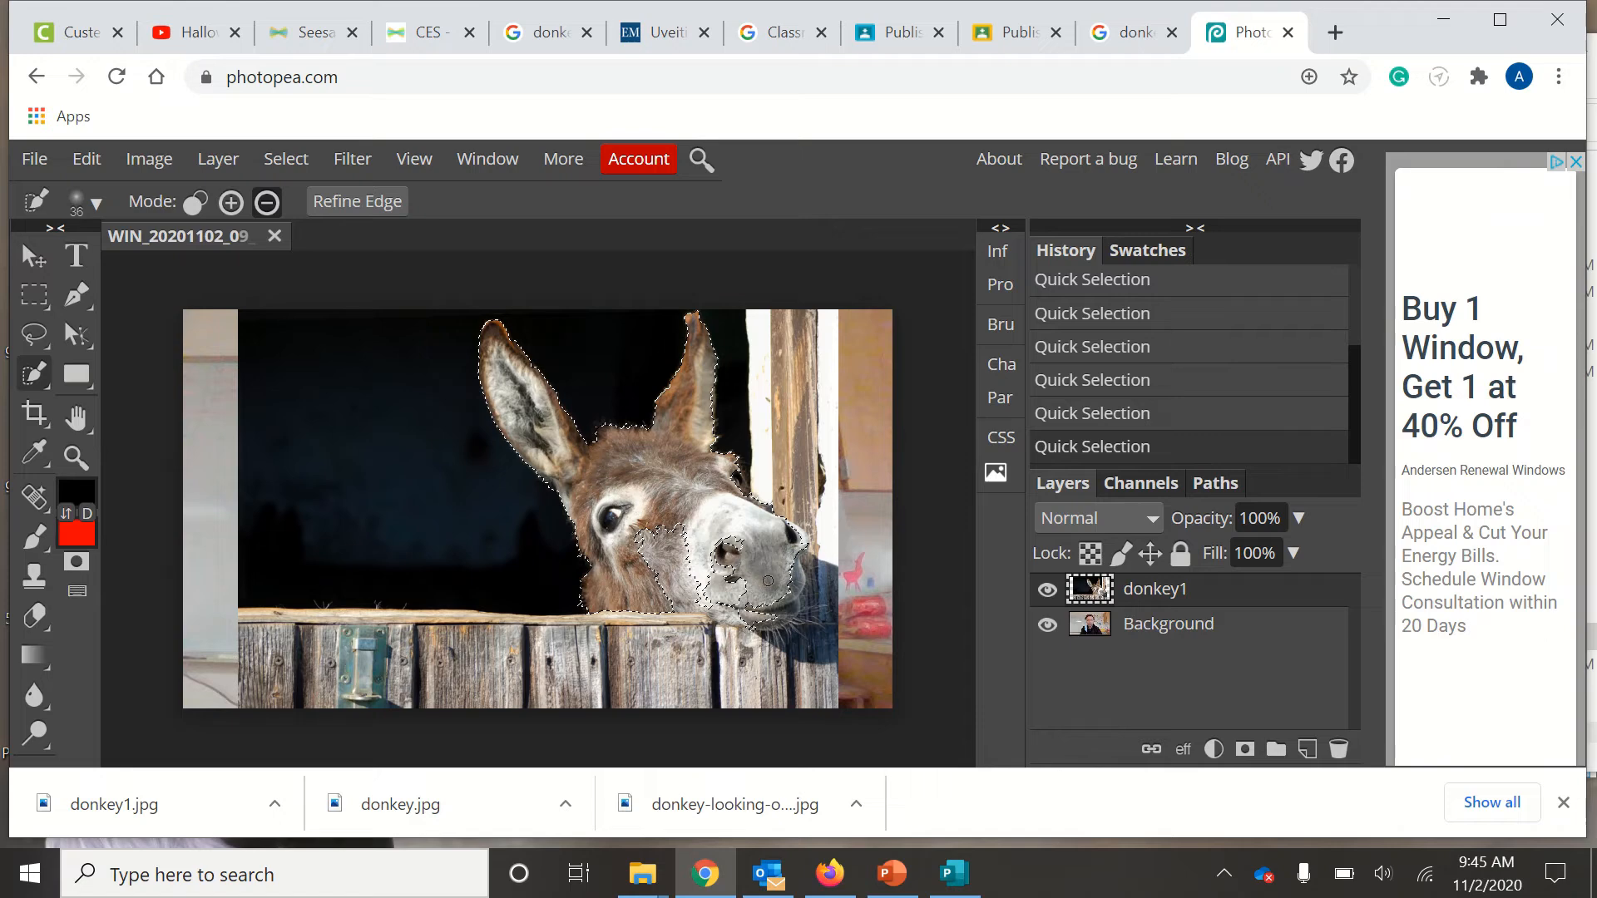
Add the donkey's cheek, muzzle and chin to the selection, and subtract the bit of fence beneath the chin
left_click(232, 203)
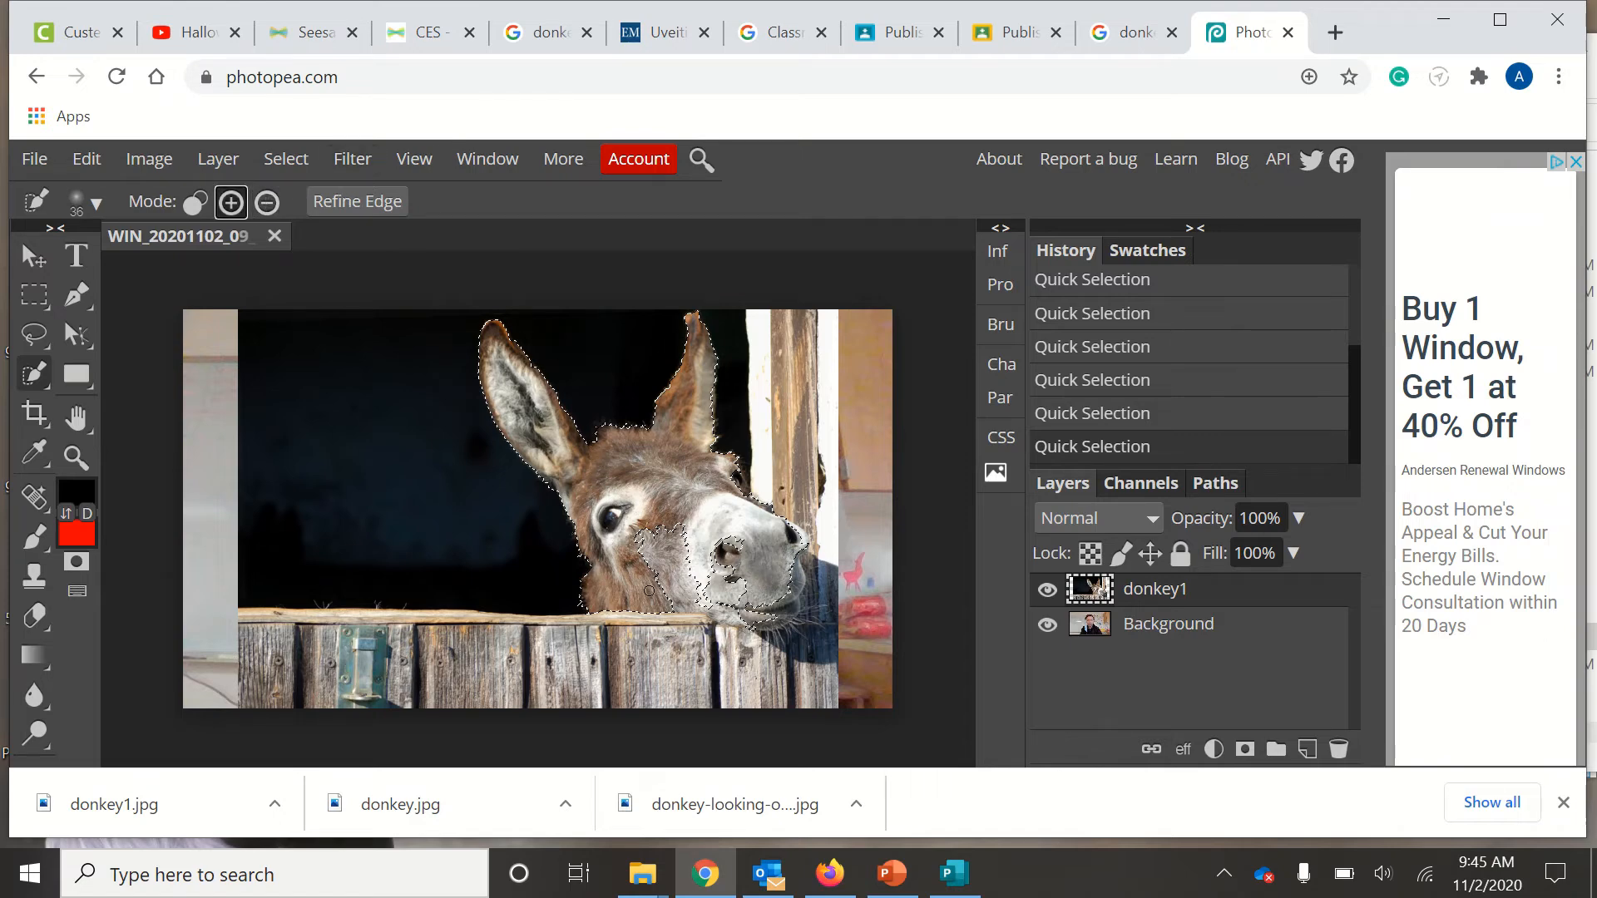
mouse_move(648, 590)
left_mouse_down()
mouse_move(731, 577)
mouse_move(703, 608)
mouse_move(767, 610)
left_mouse_up()
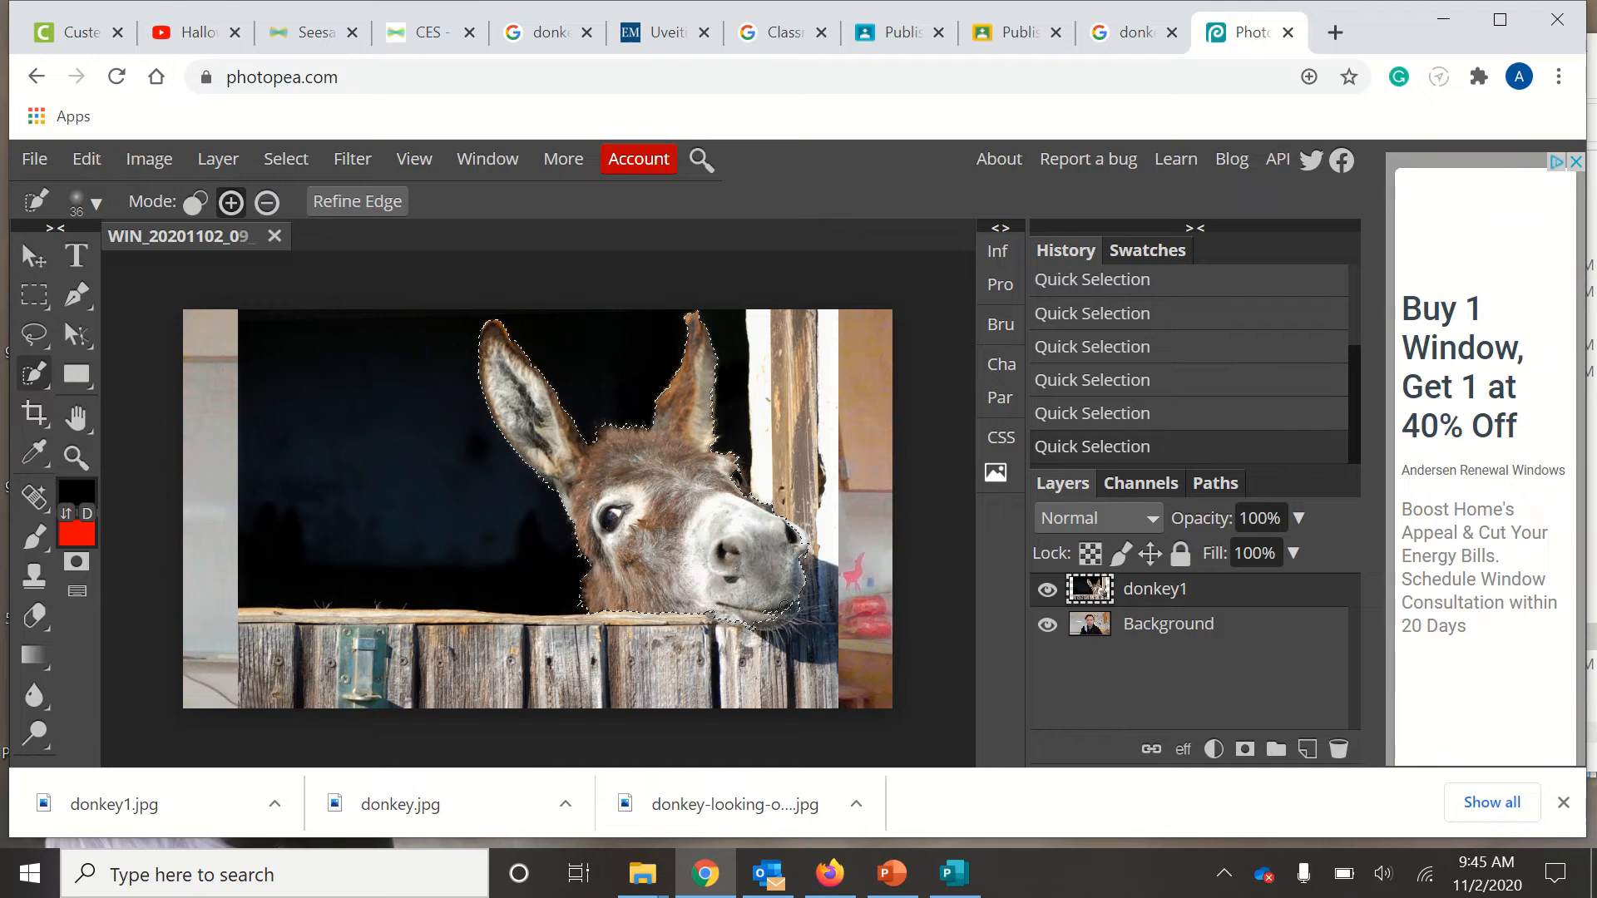
left_click_drag(795, 612, 770, 624)
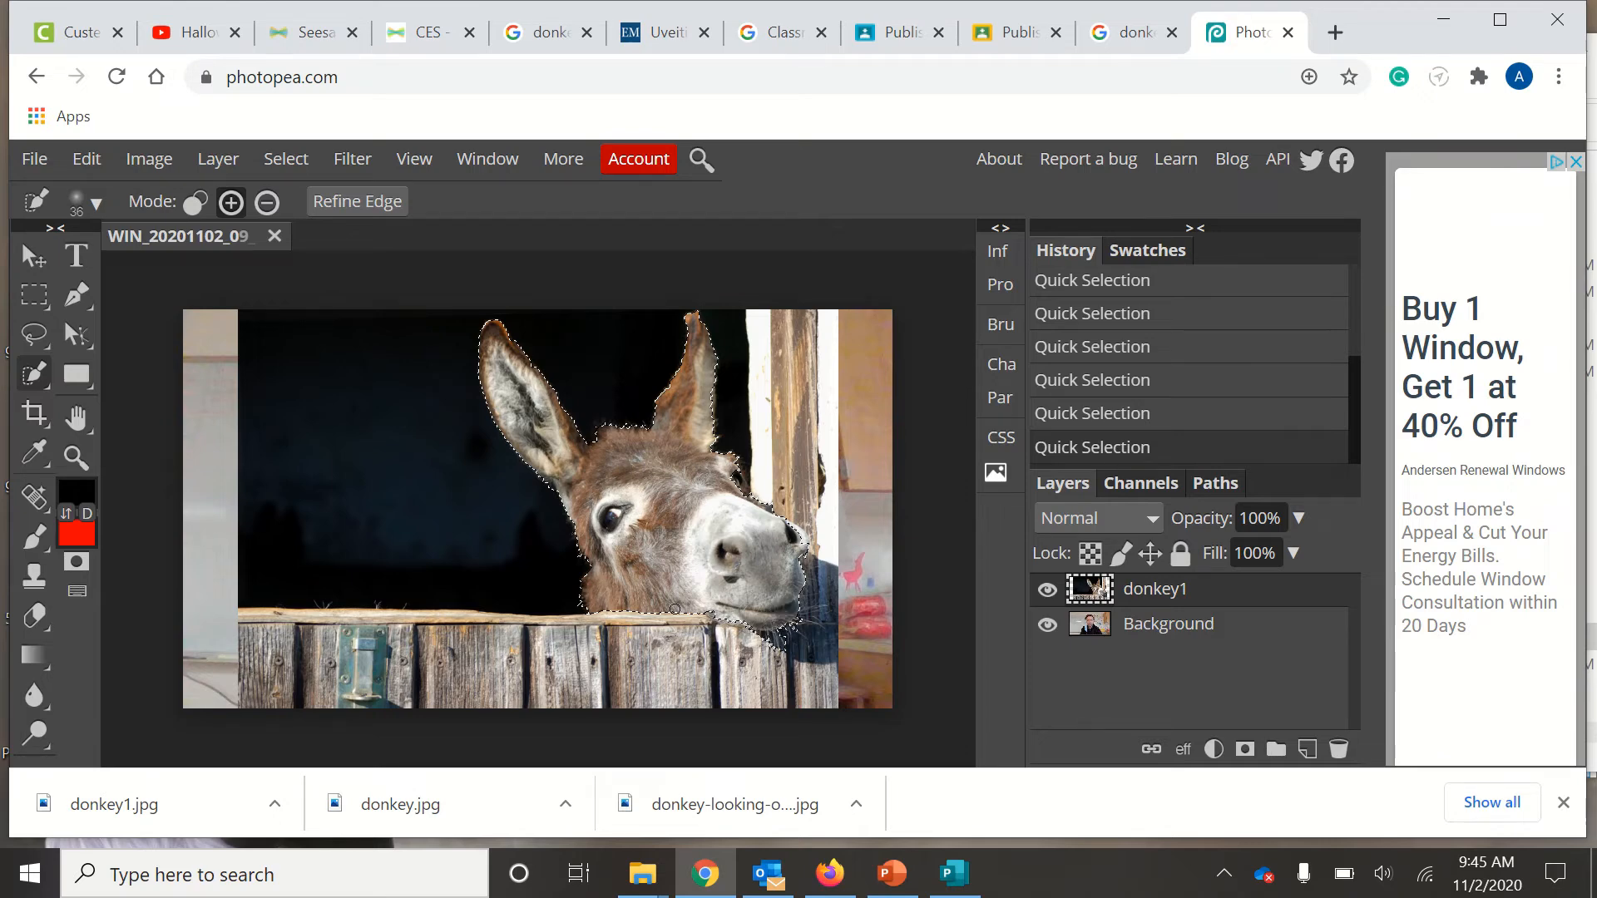
left_click(262, 204)
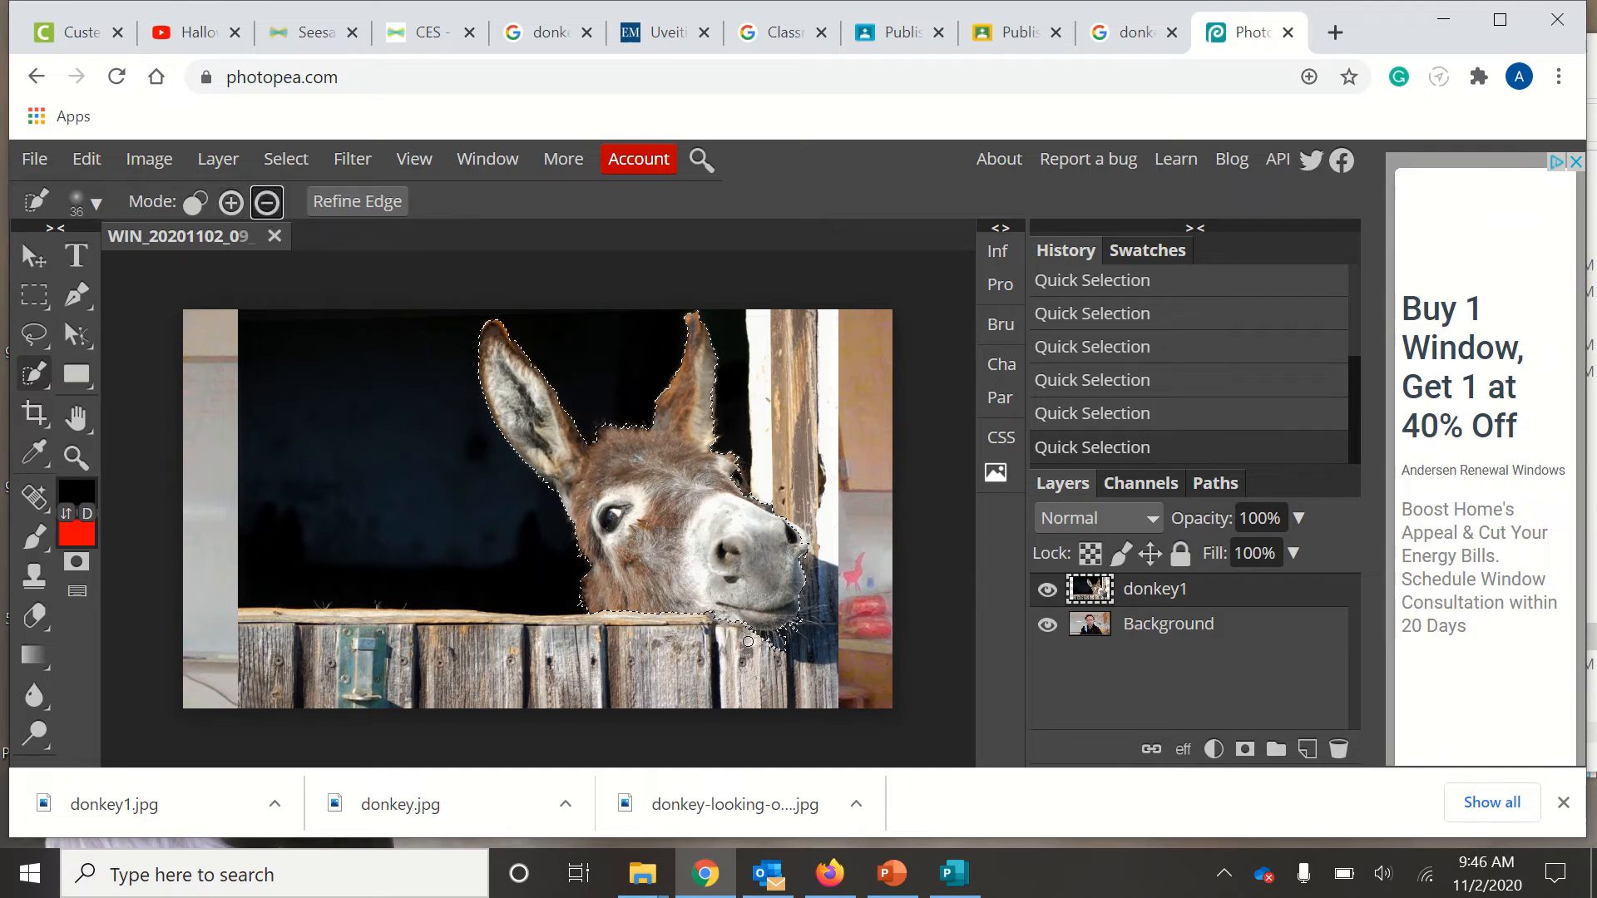
left_click_drag(778, 647, 759, 641)
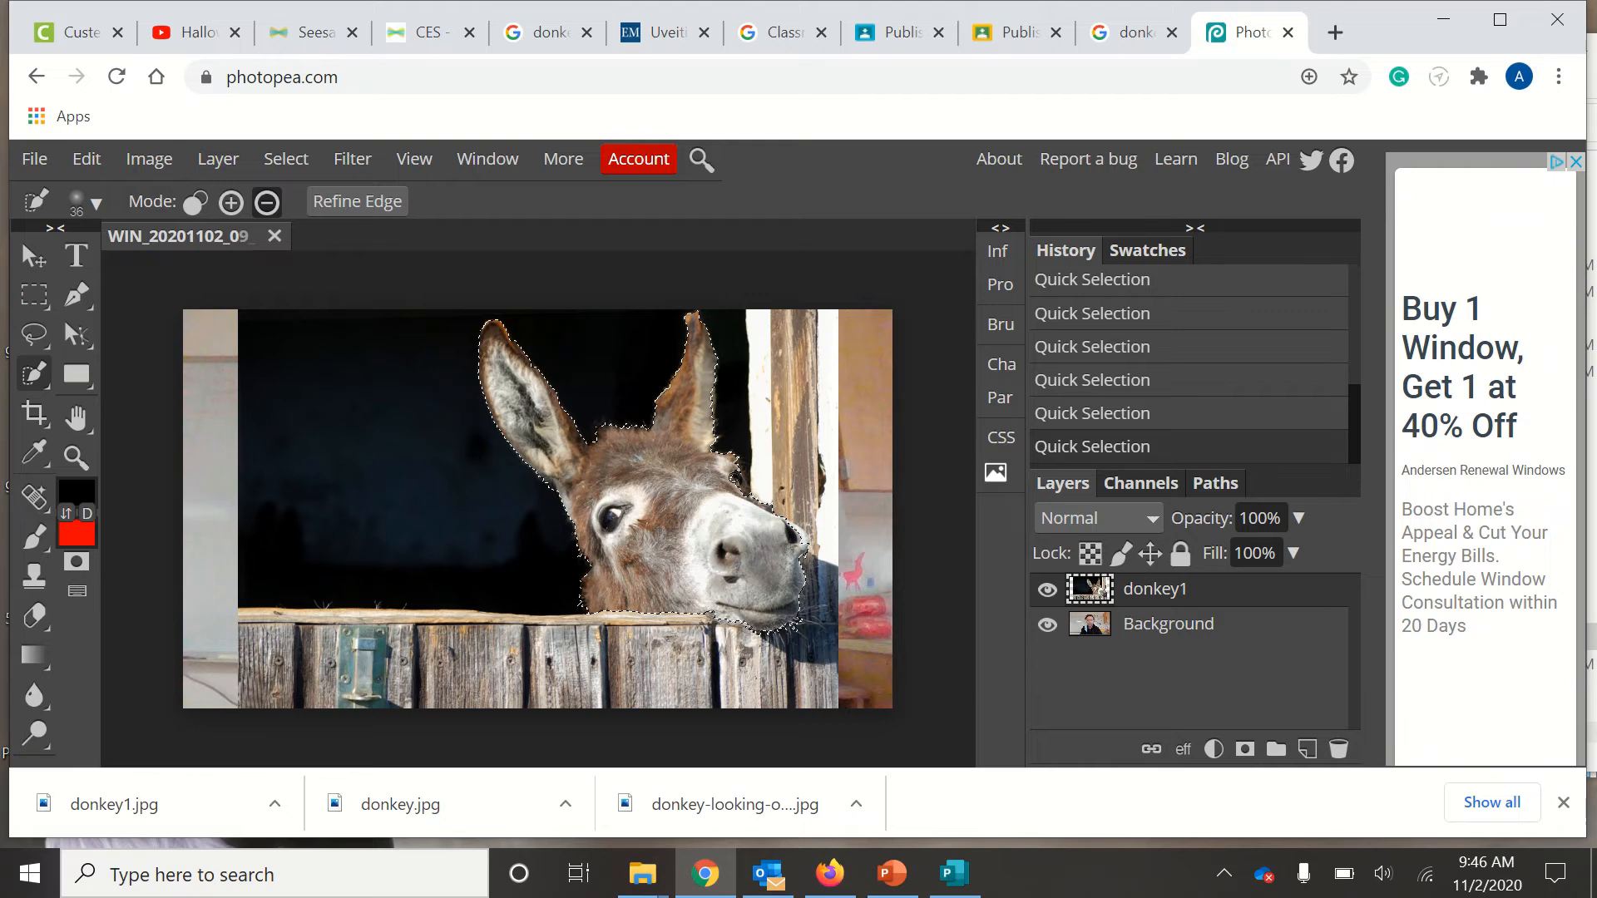
Add the donkey's far eye and the outer edge of its nostril to the quick selection
left_click(231, 202)
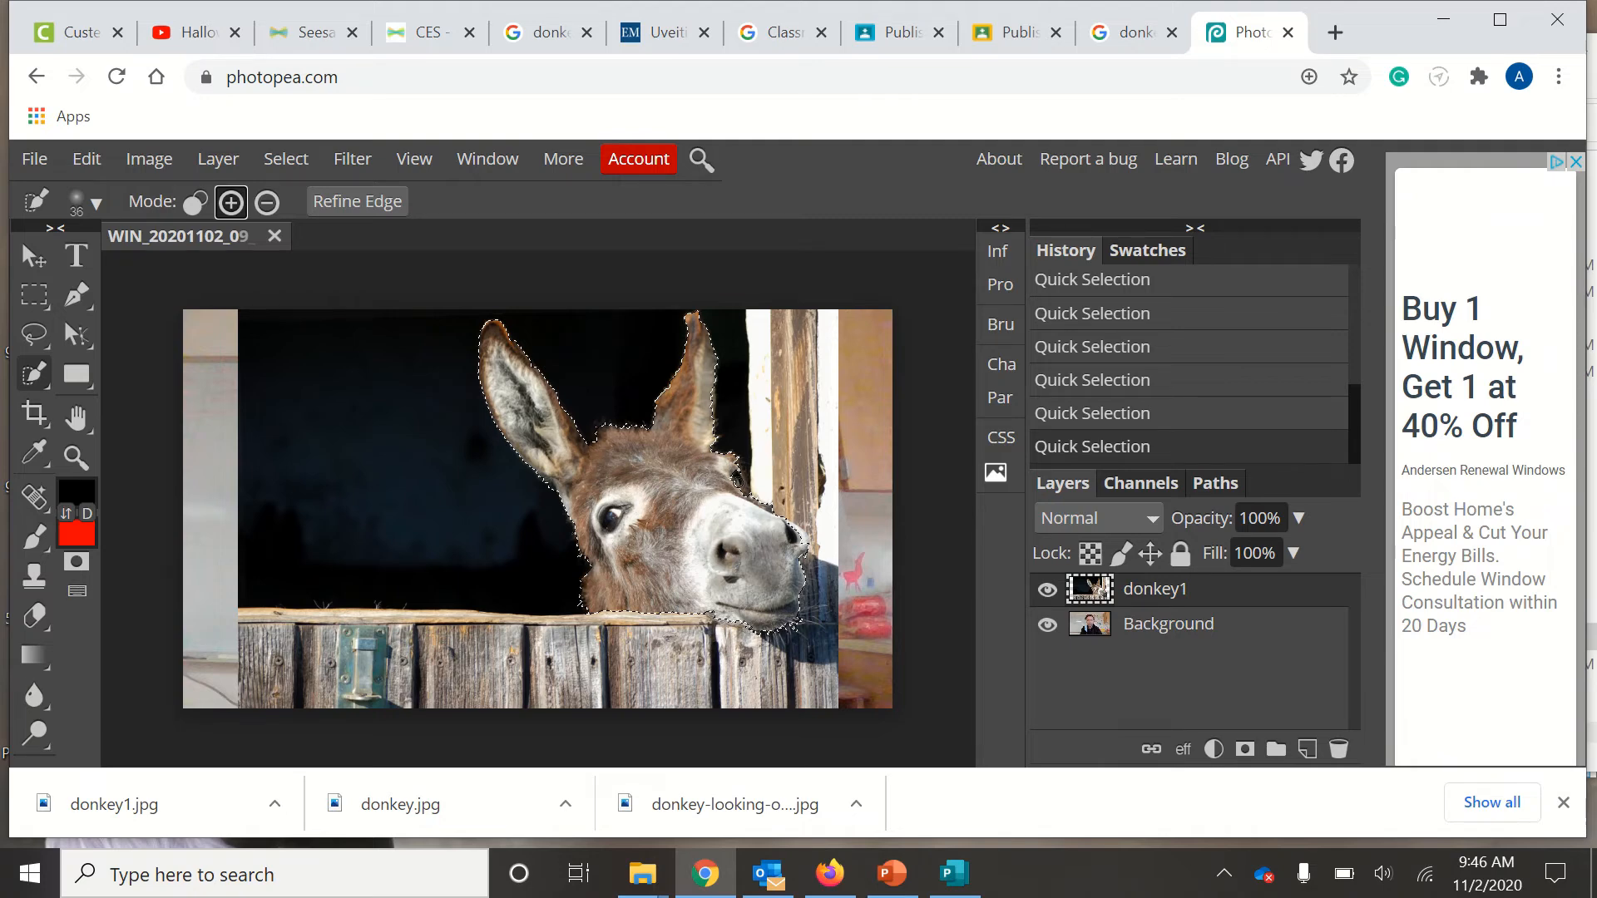
left_click(737, 480)
left_click(737, 479)
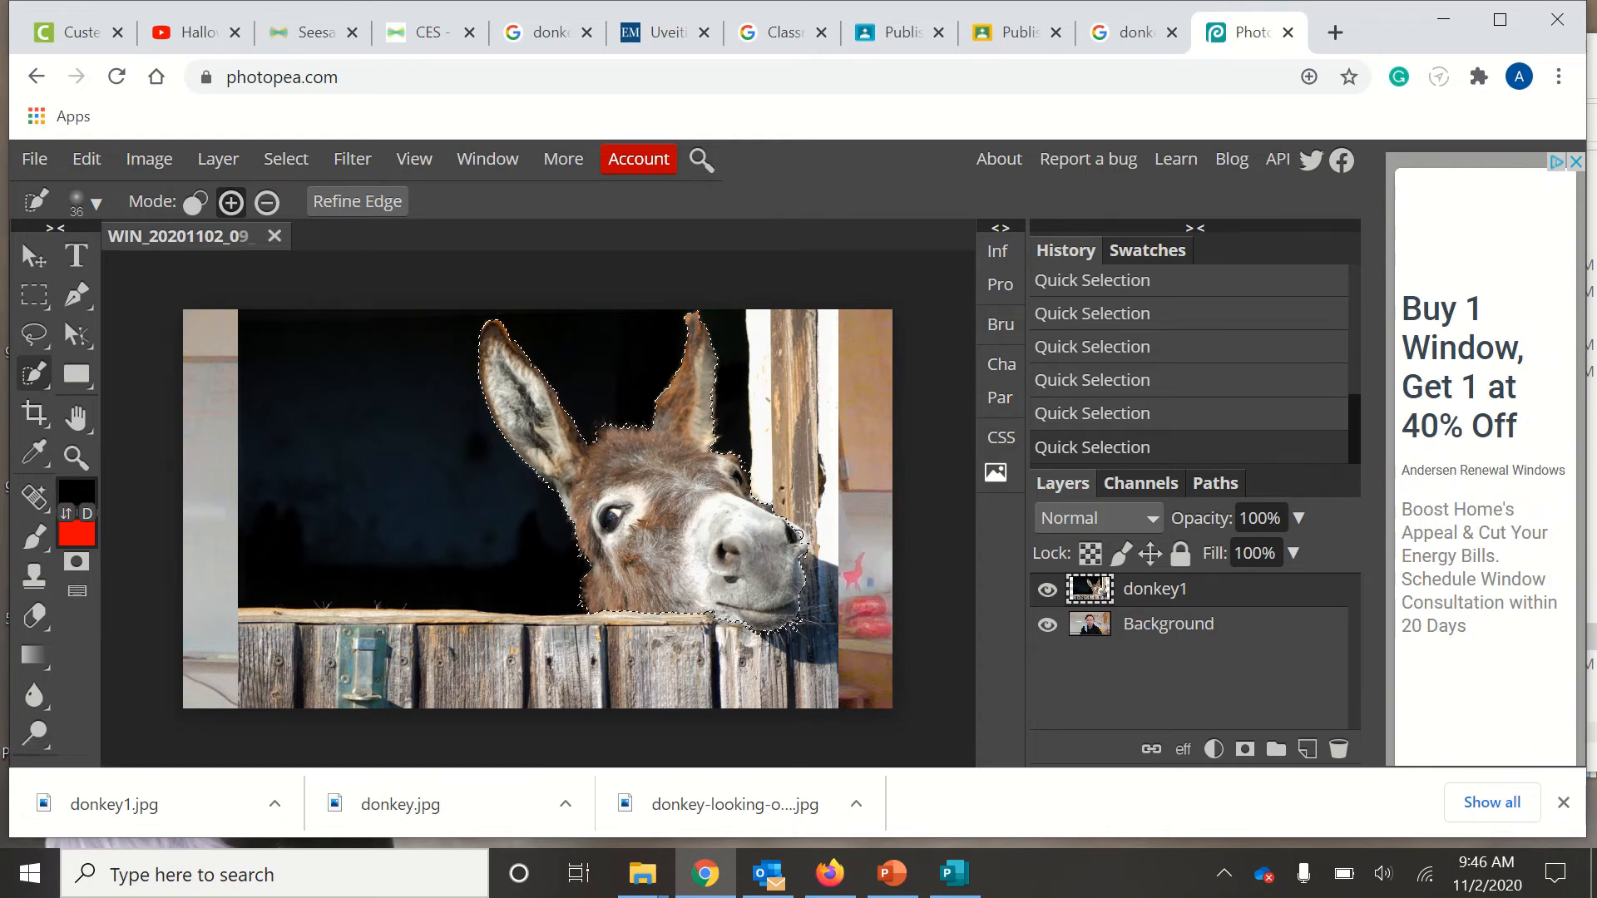
left_click(797, 536)
Output the selected donkey head to a new layer with Refine Edge, and toggle the original donkey1 layer's visibility on and off
left_click(380, 203)
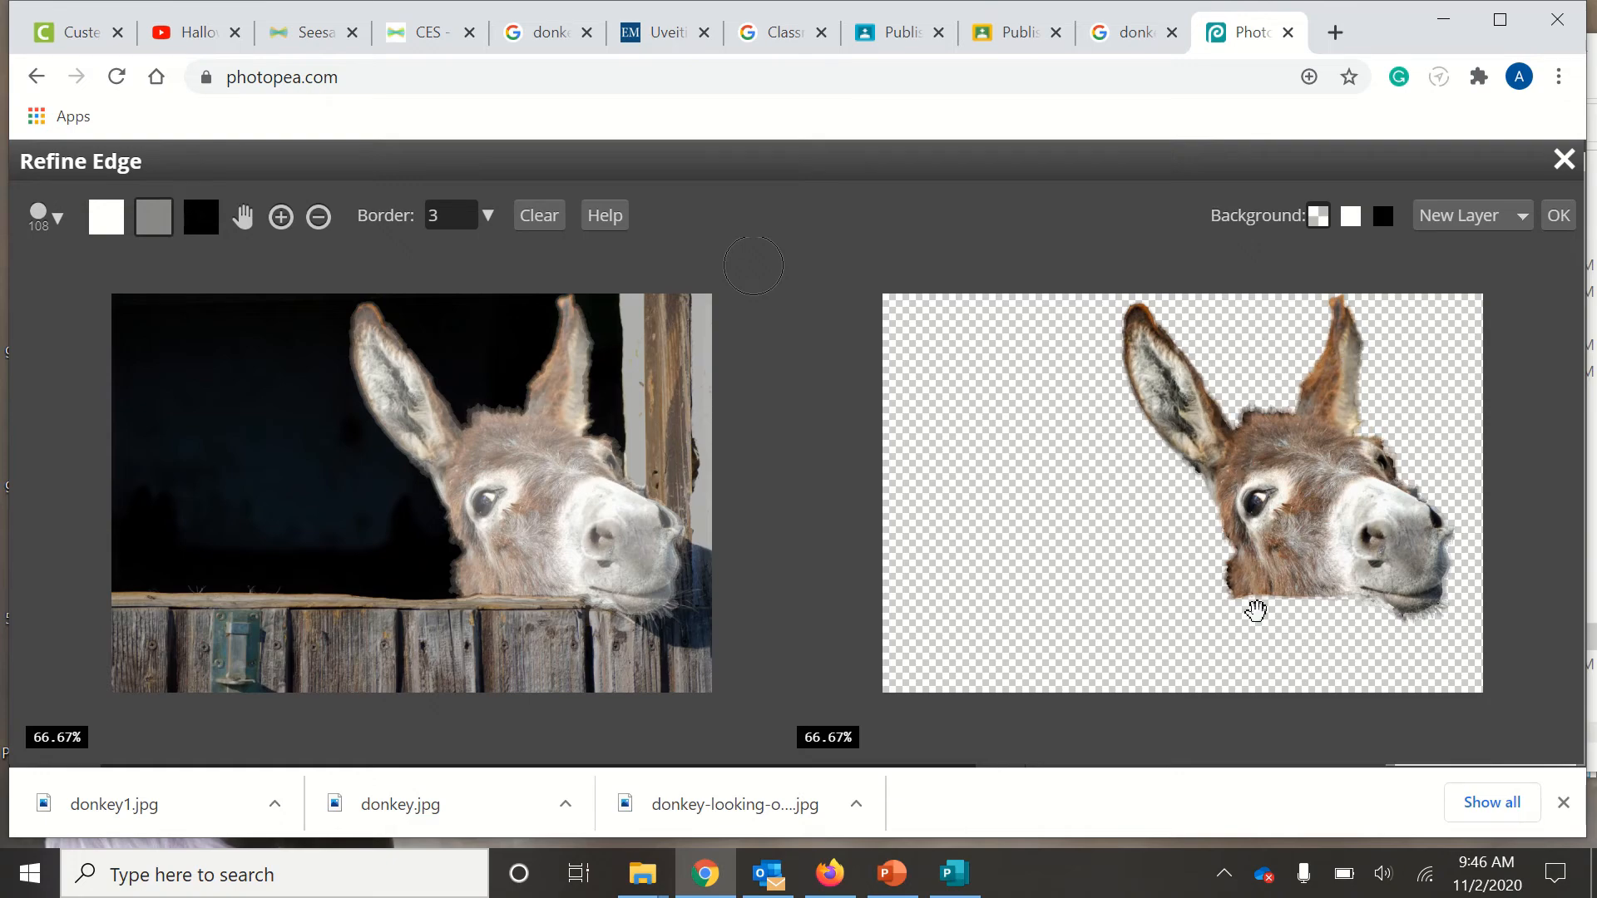
left_click(1558, 216)
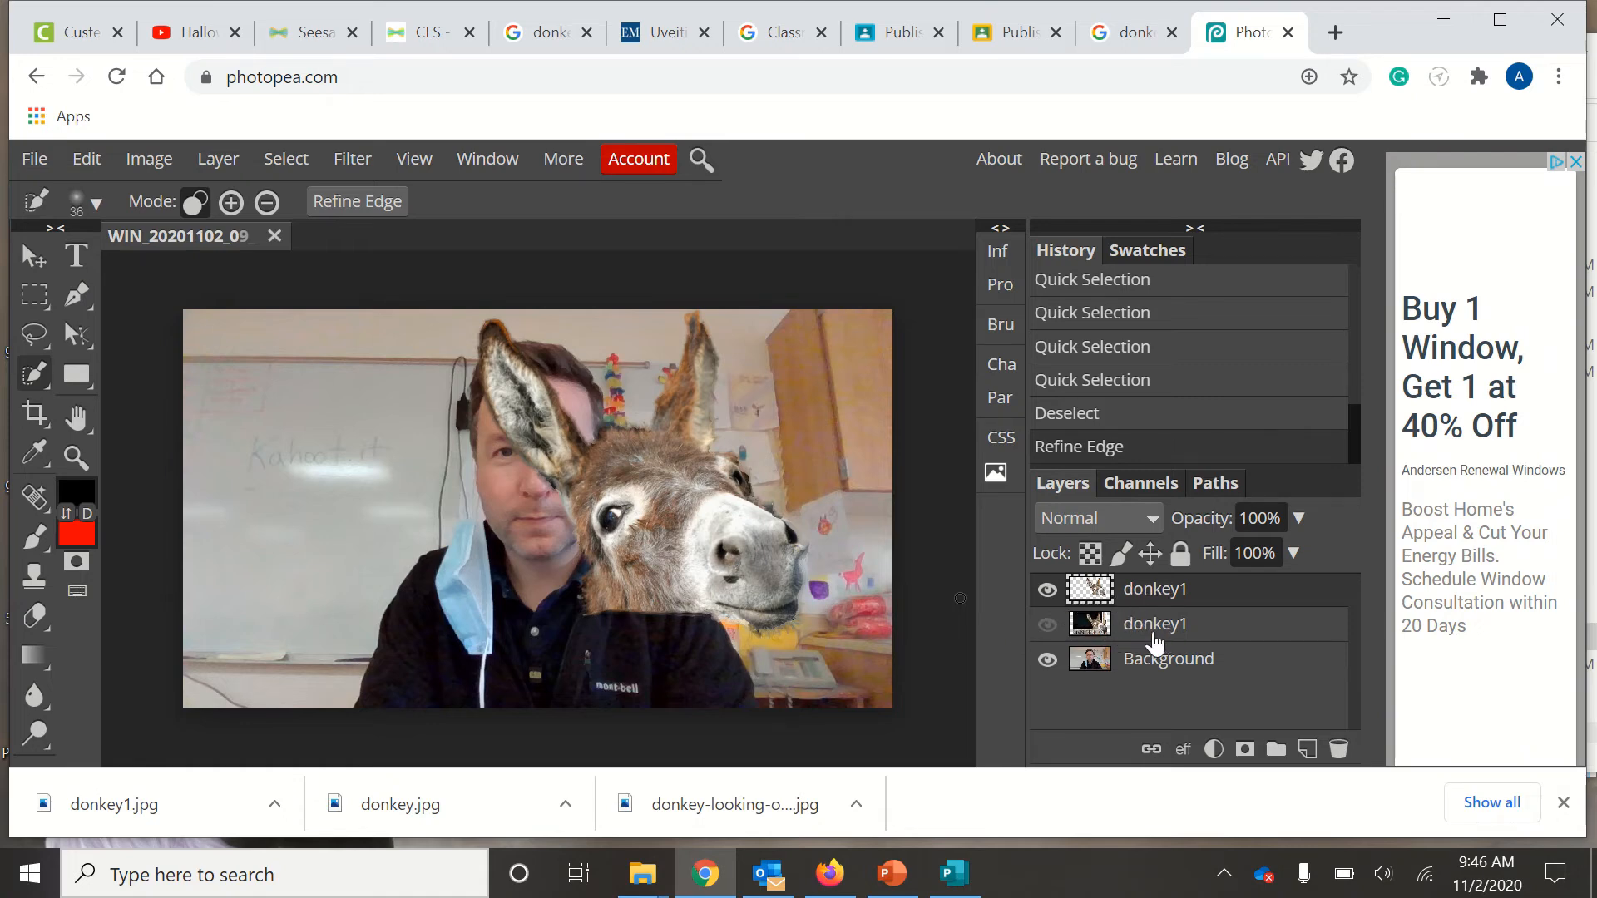
left_click(1048, 628)
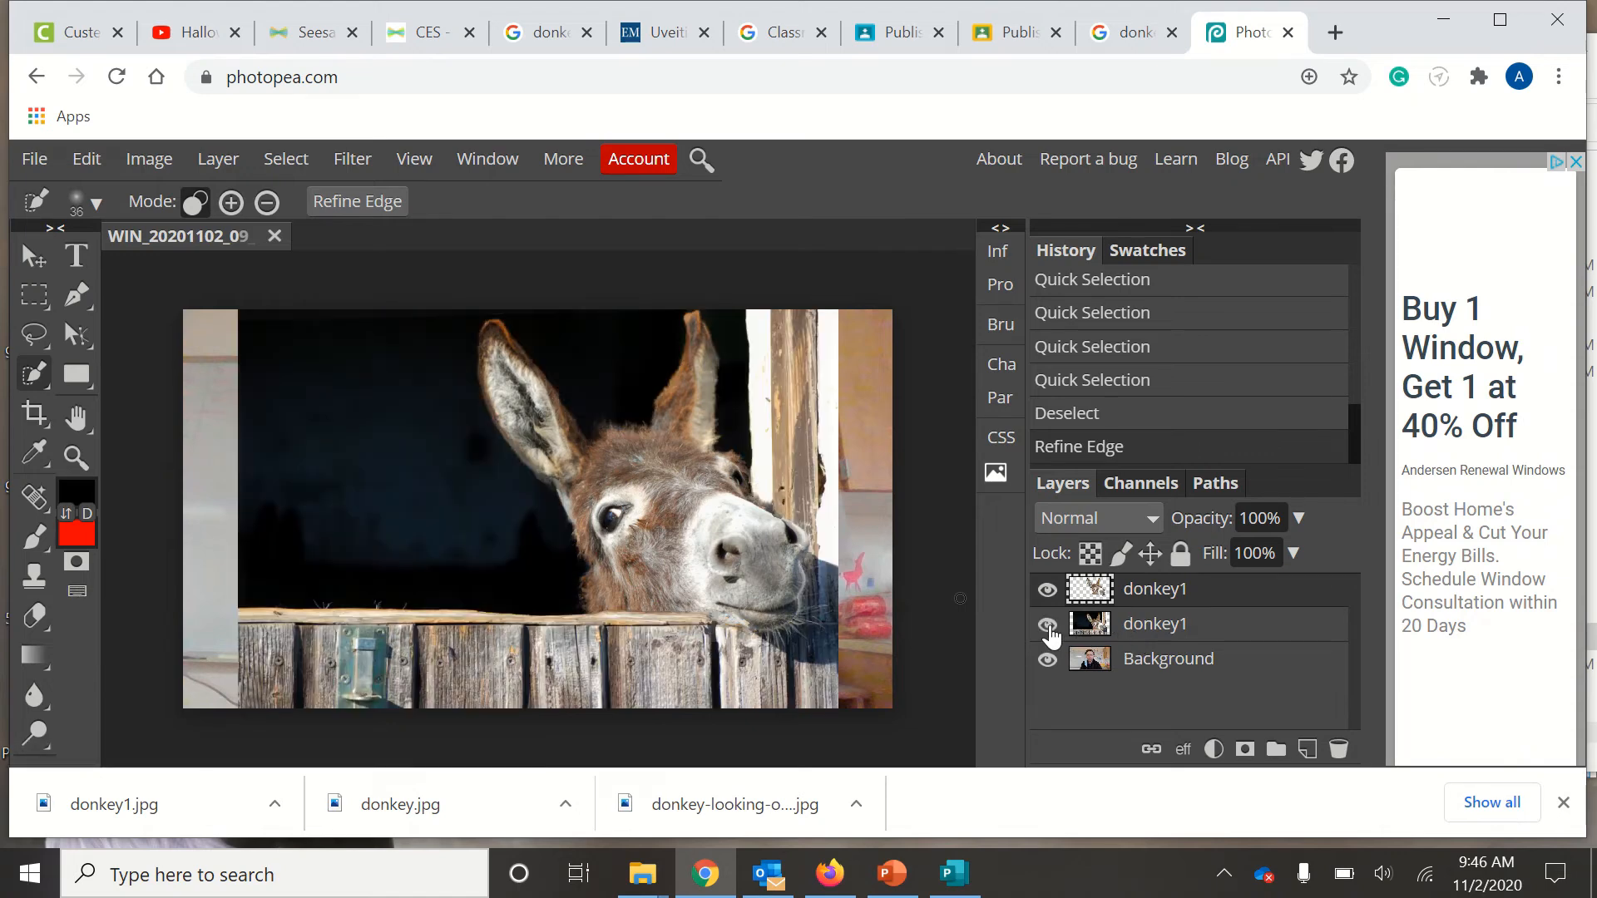
left_click(1049, 627)
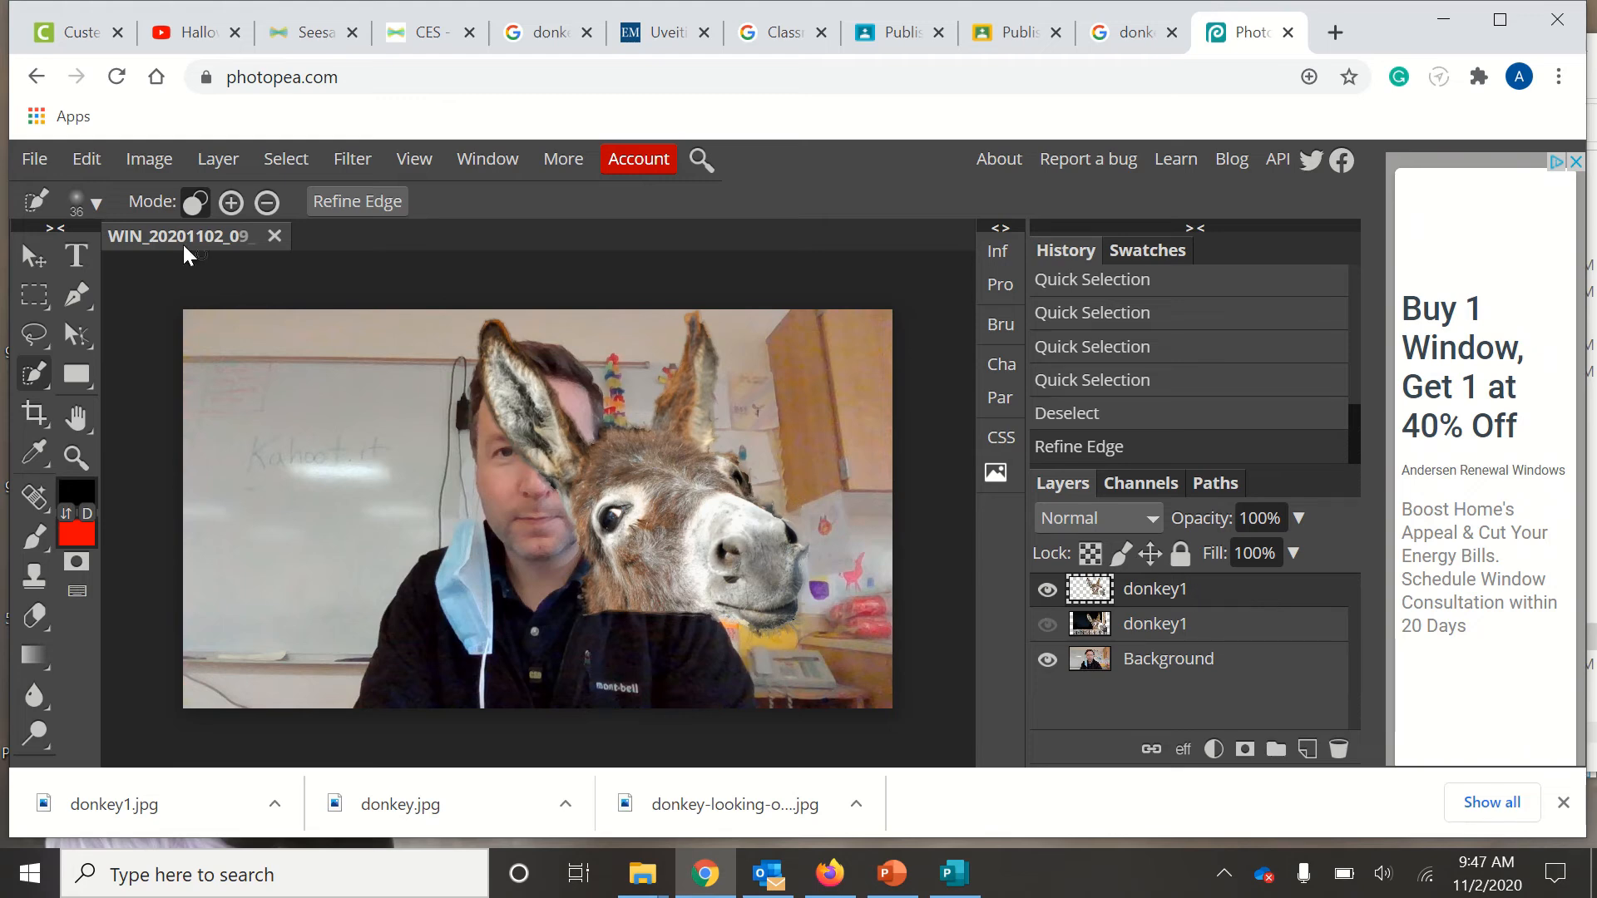
Scale the cut-out donkey head layer to about 76% width and 74% height, and position it in the photo's lower-right corner beside the man
left_click(30, 265)
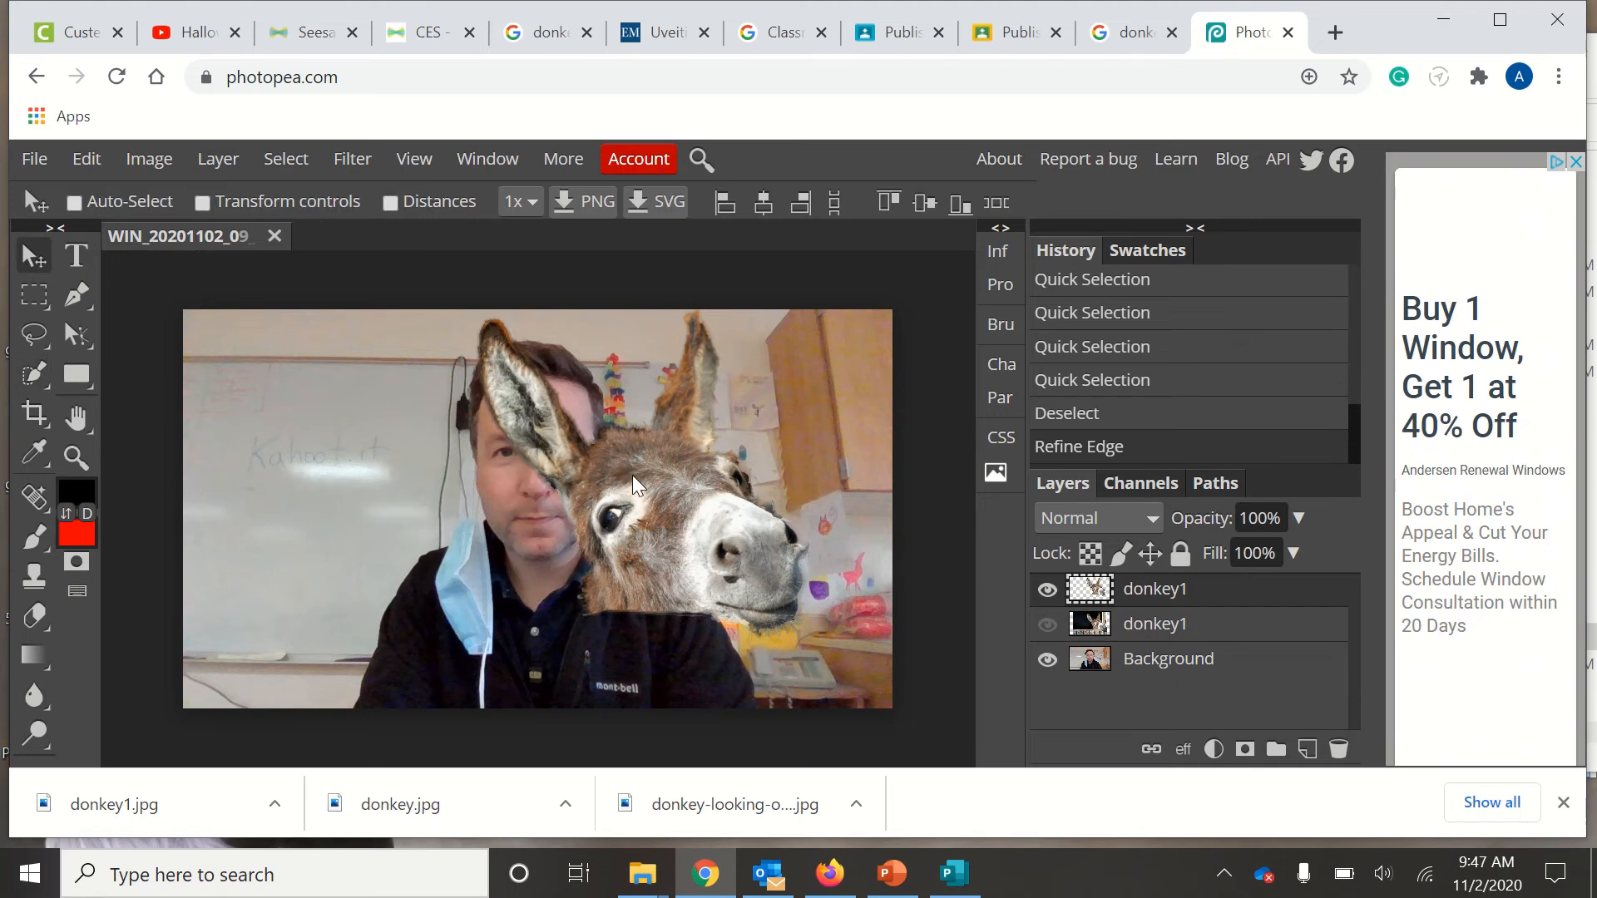
left_click_drag(632, 476, 730, 571)
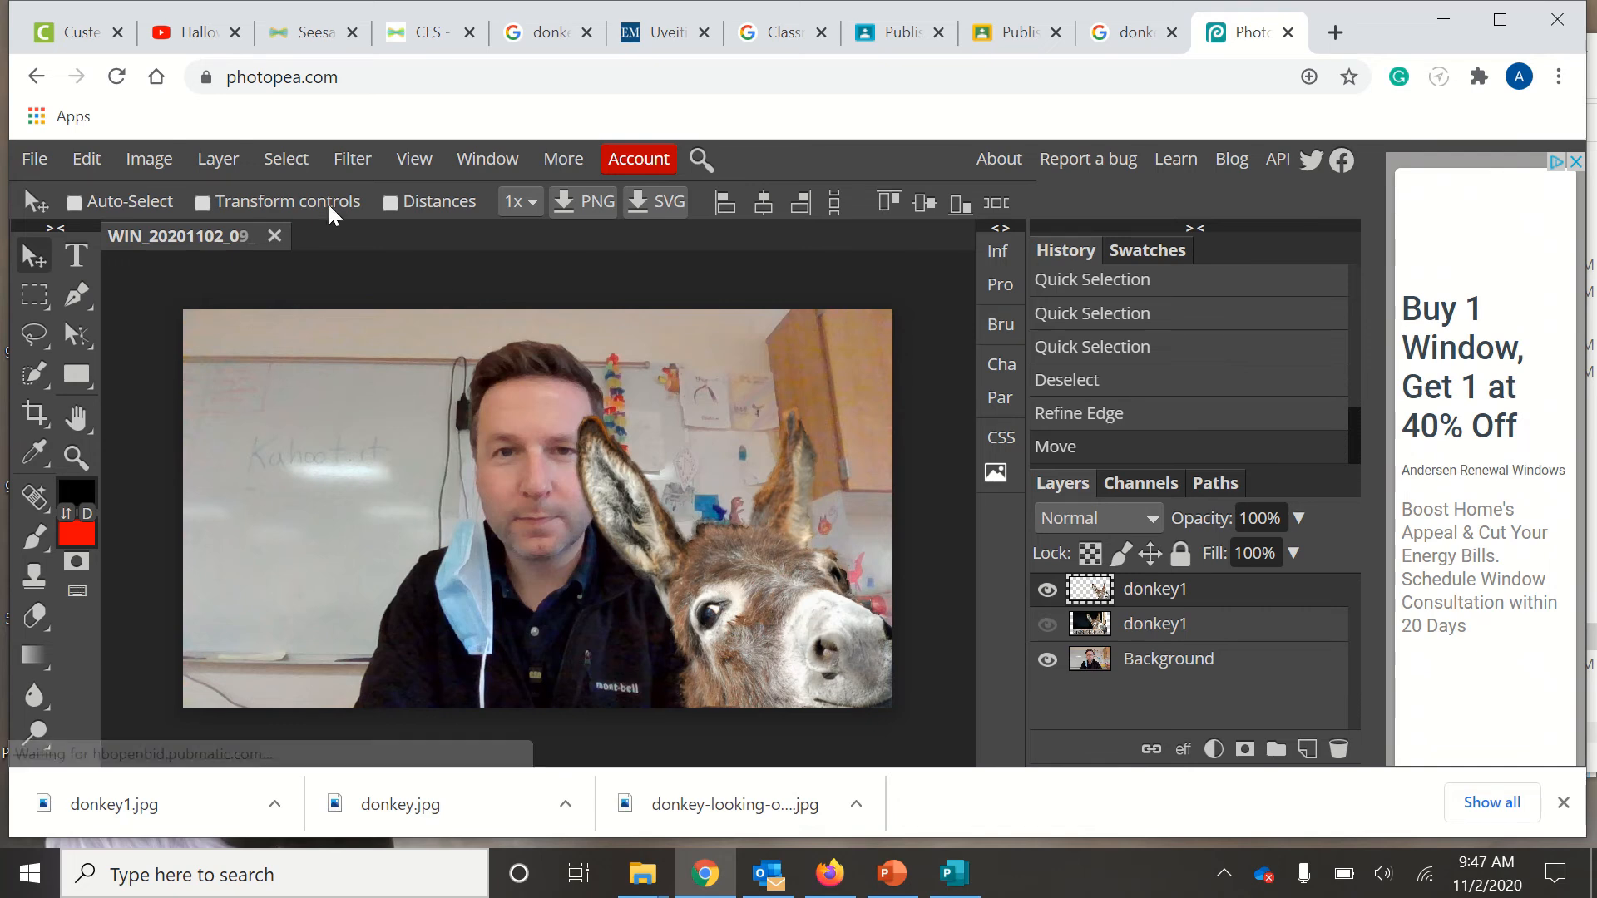
left_click(201, 203)
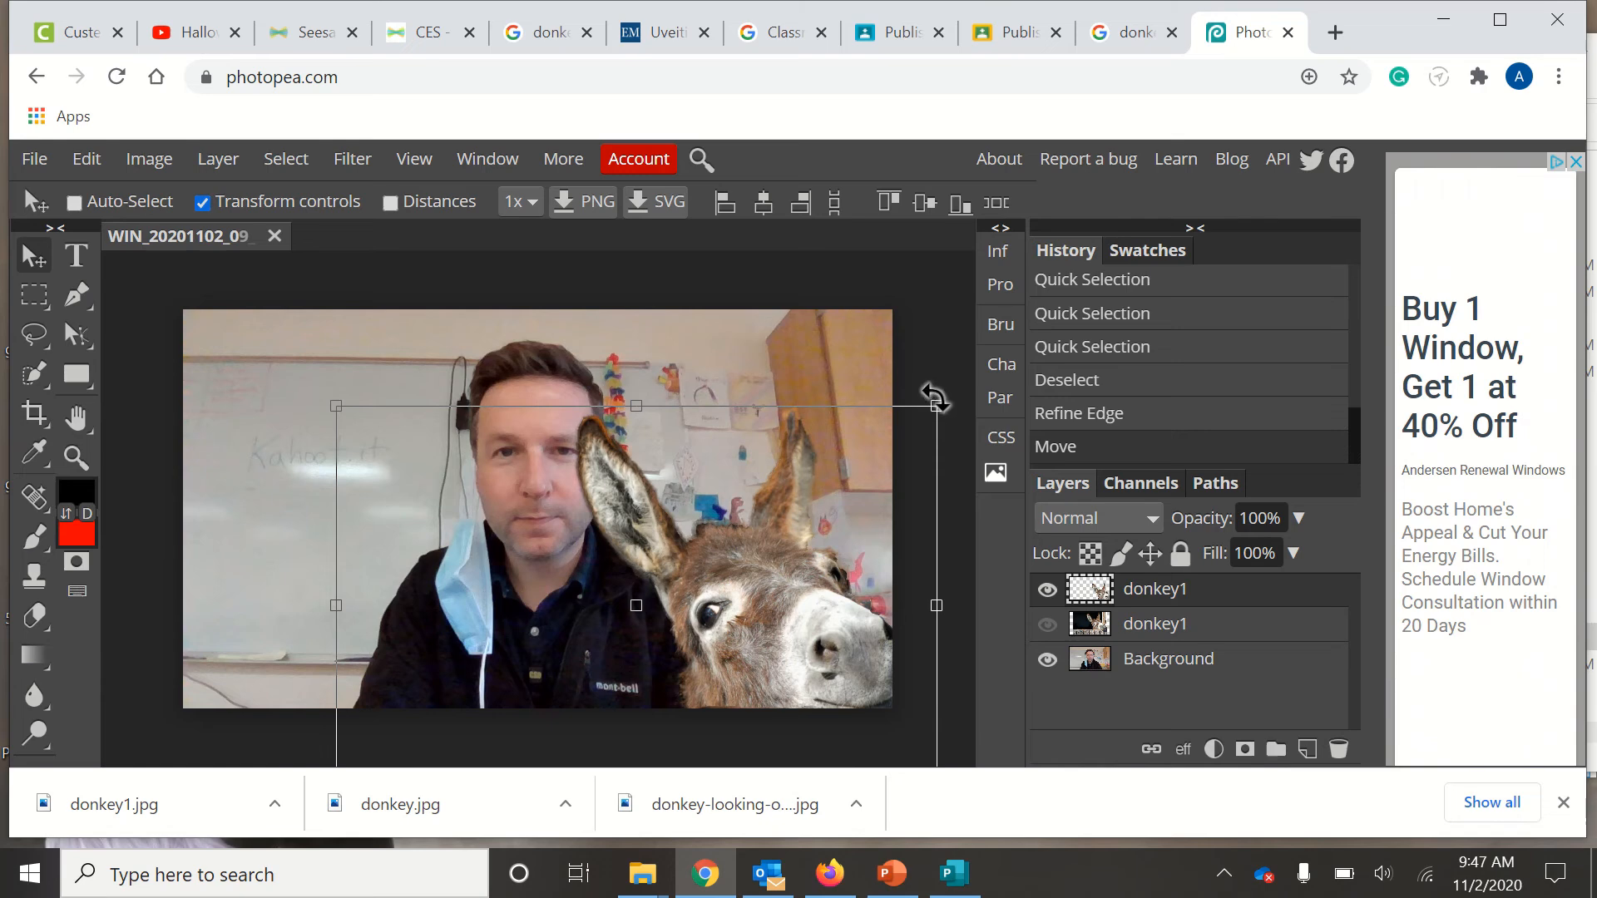
left_click_drag(934, 407, 795, 509)
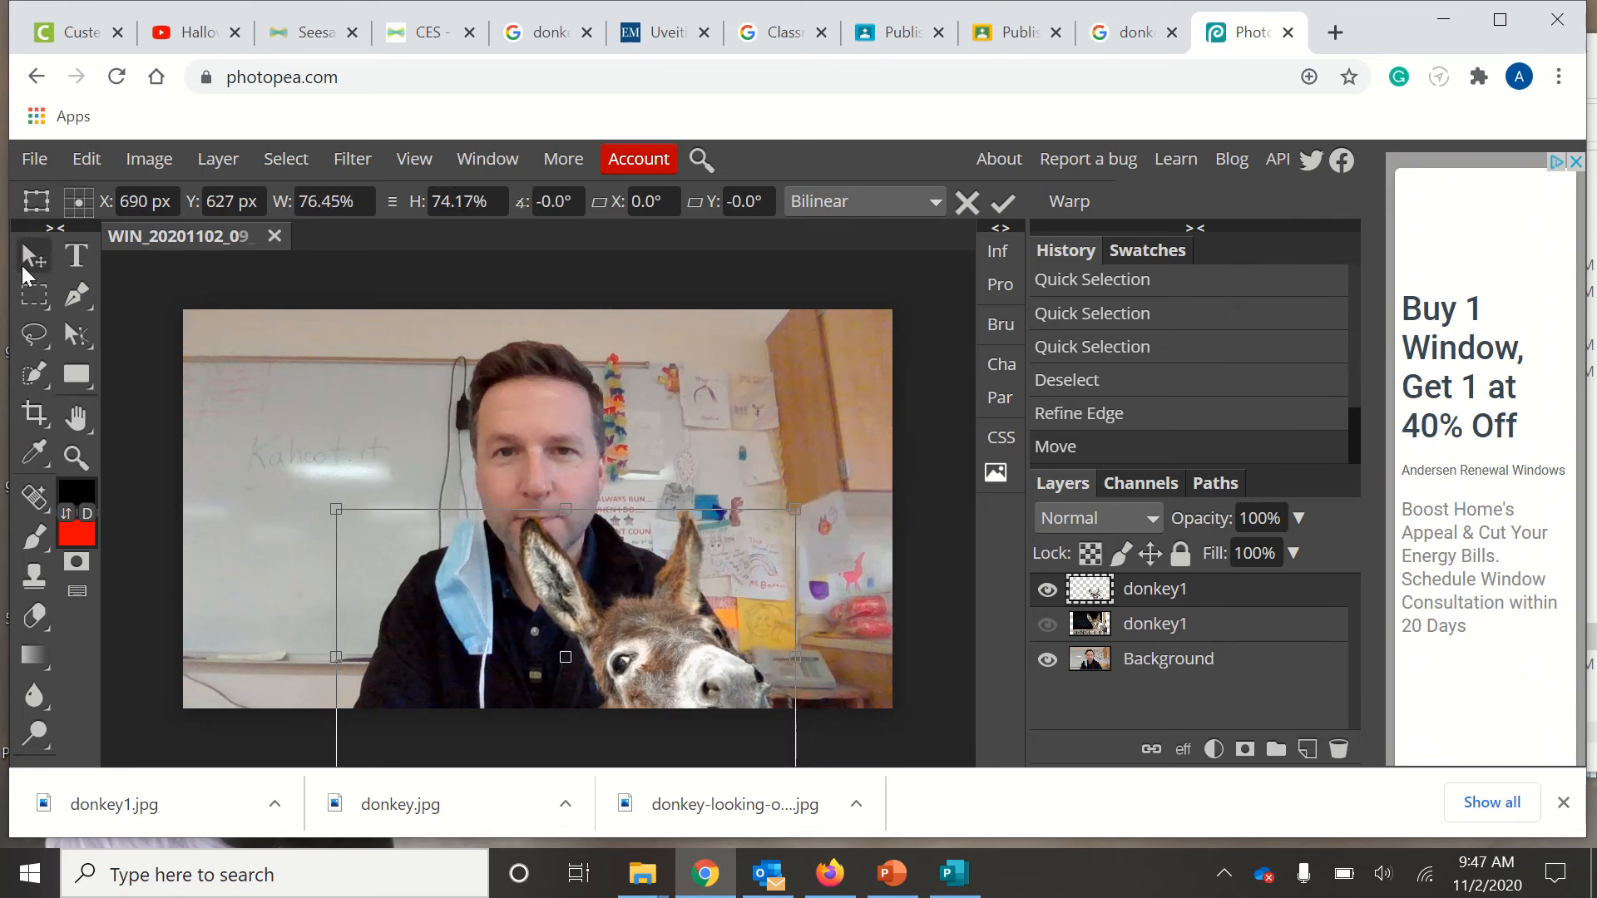
left_click(29, 258)
left_click_drag(691, 663, 808, 636)
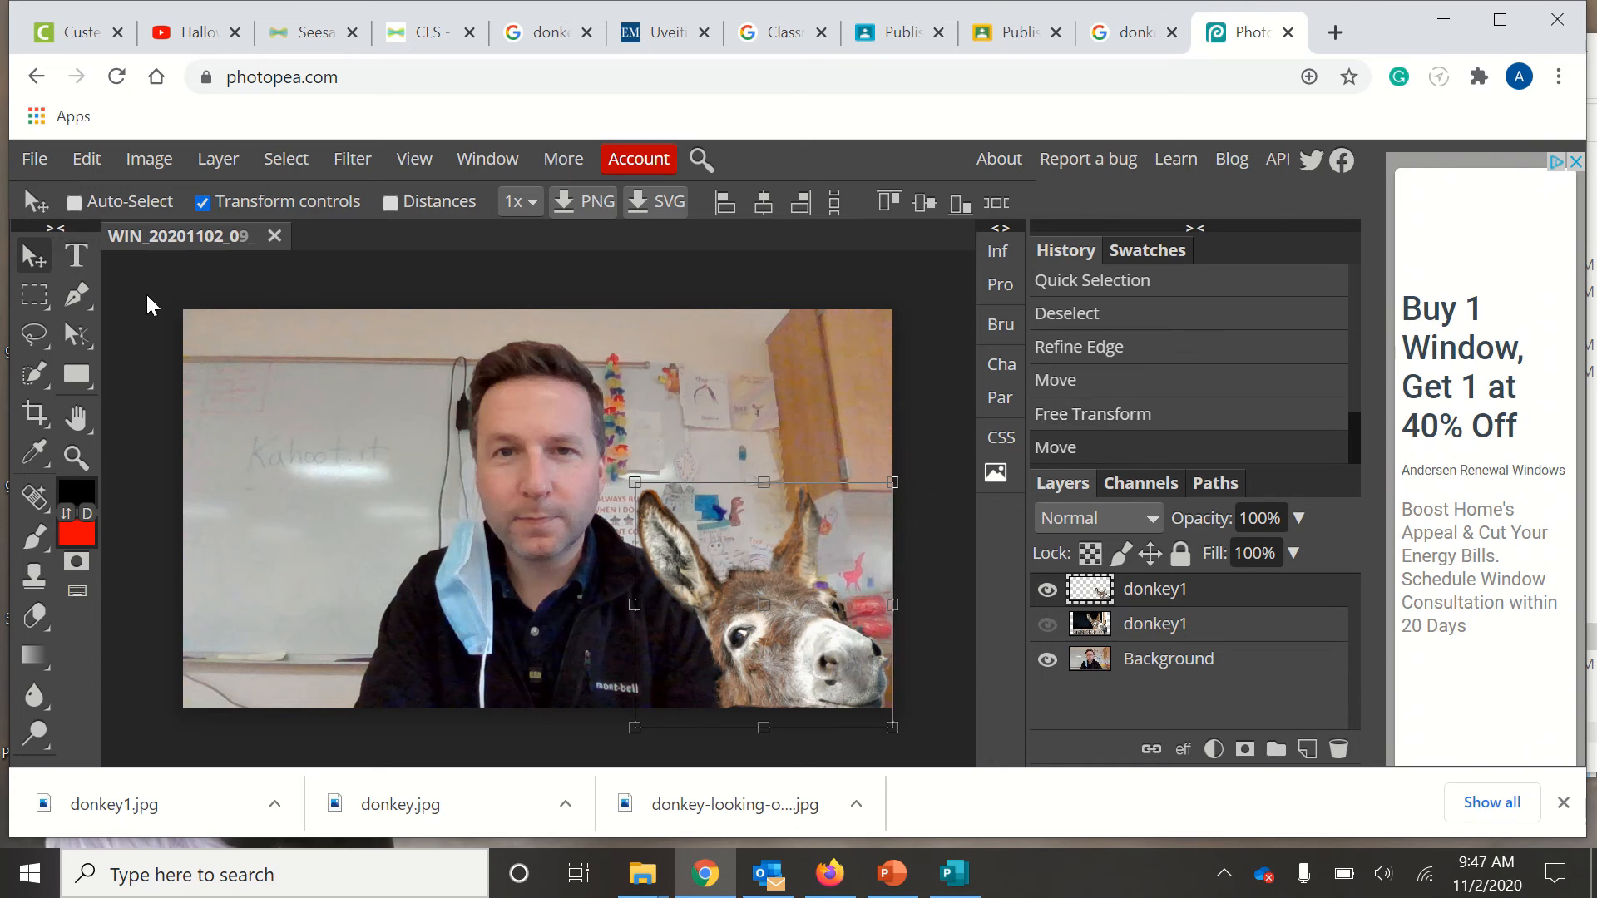
left_click(196, 207)
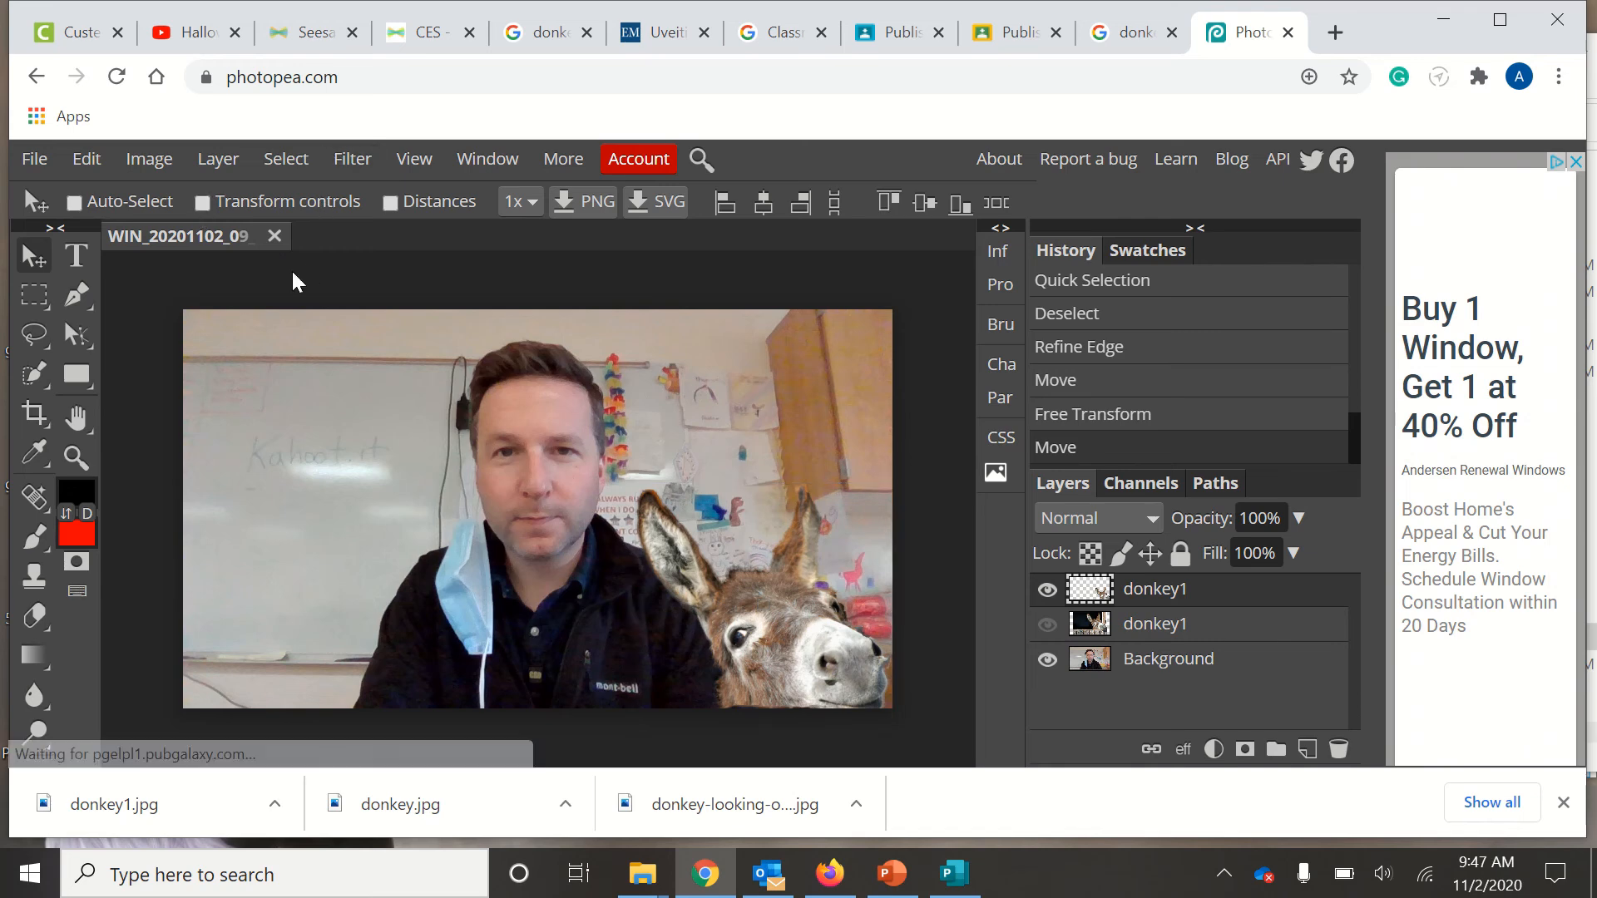
Export the combined picture as a 1280 × 720 px JPG at 70% quality, and open the downloaded file to check it
left_click(35, 161)
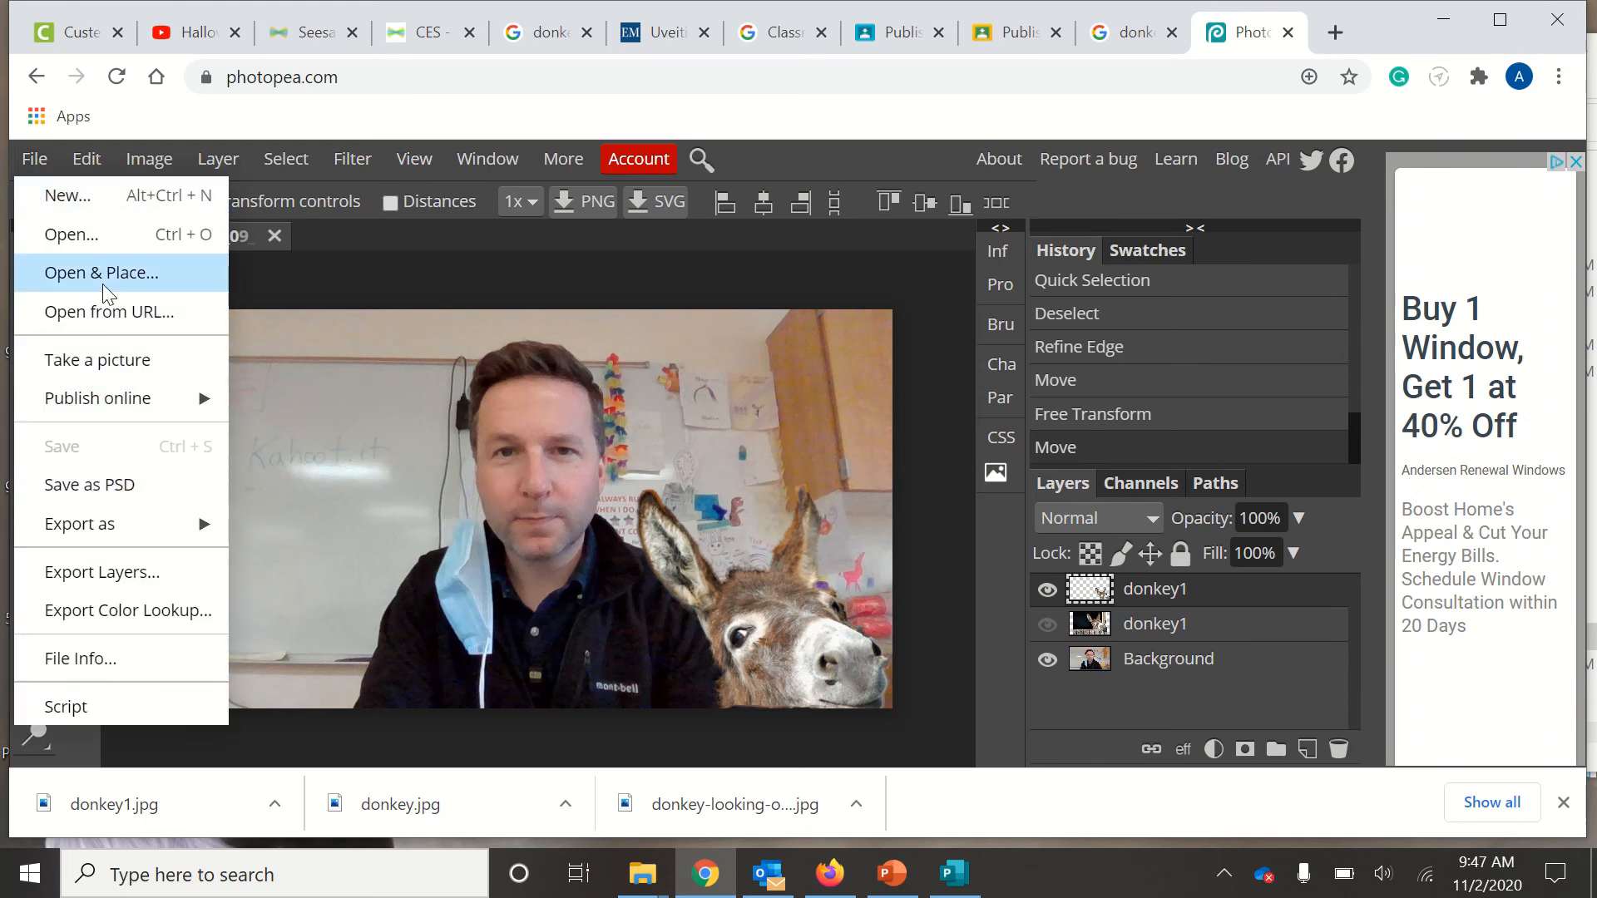
mouse_move(125, 524)
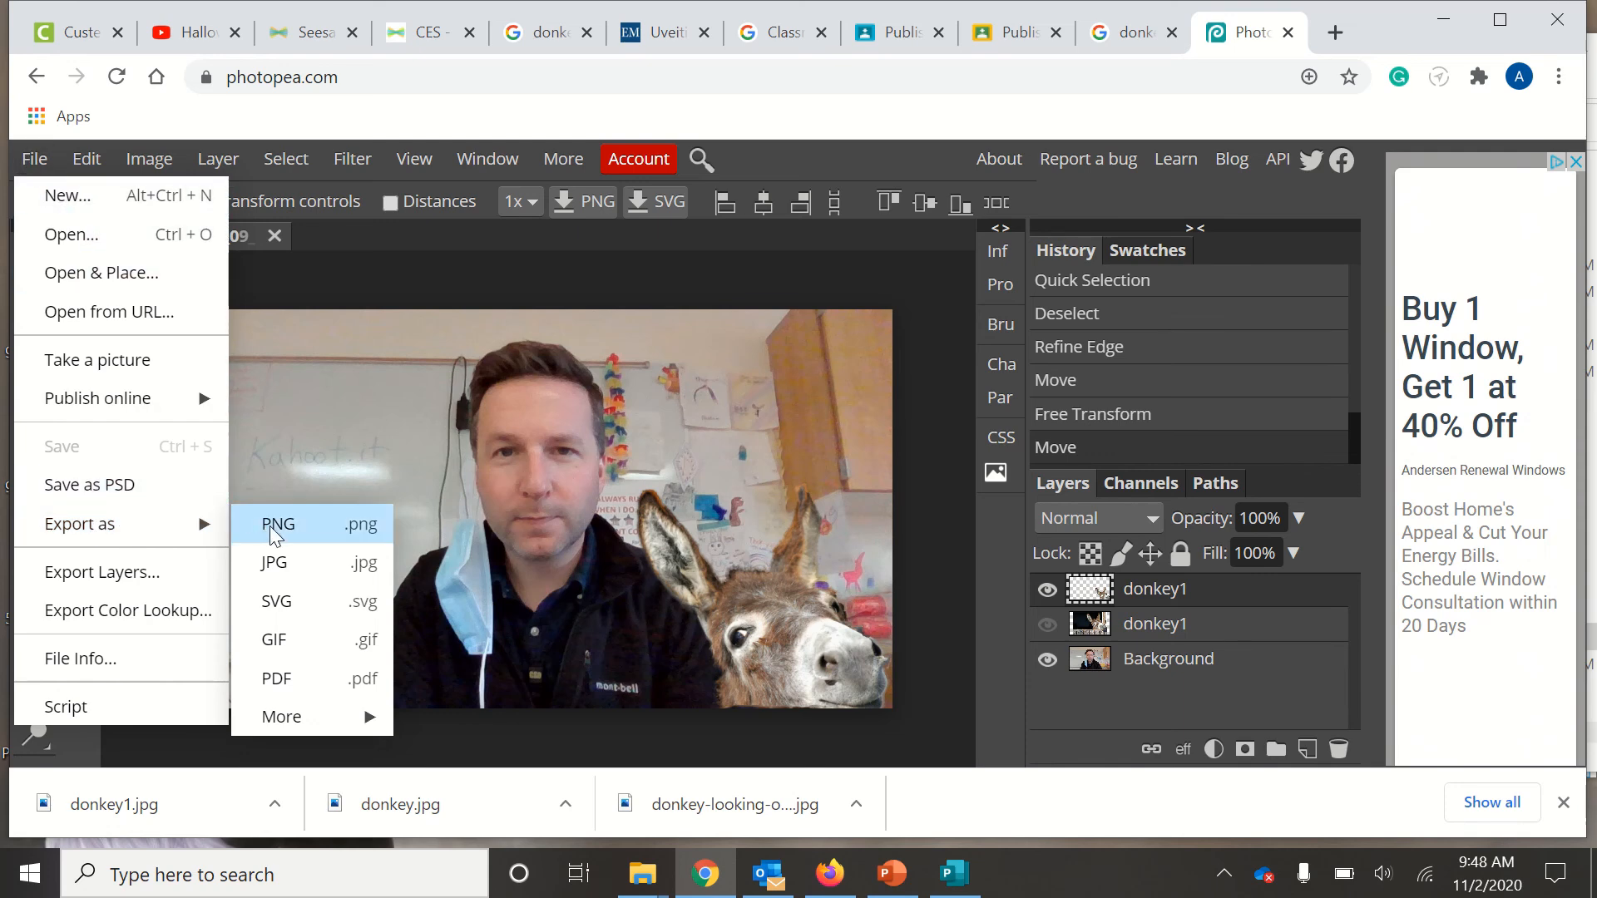
left_click(322, 572)
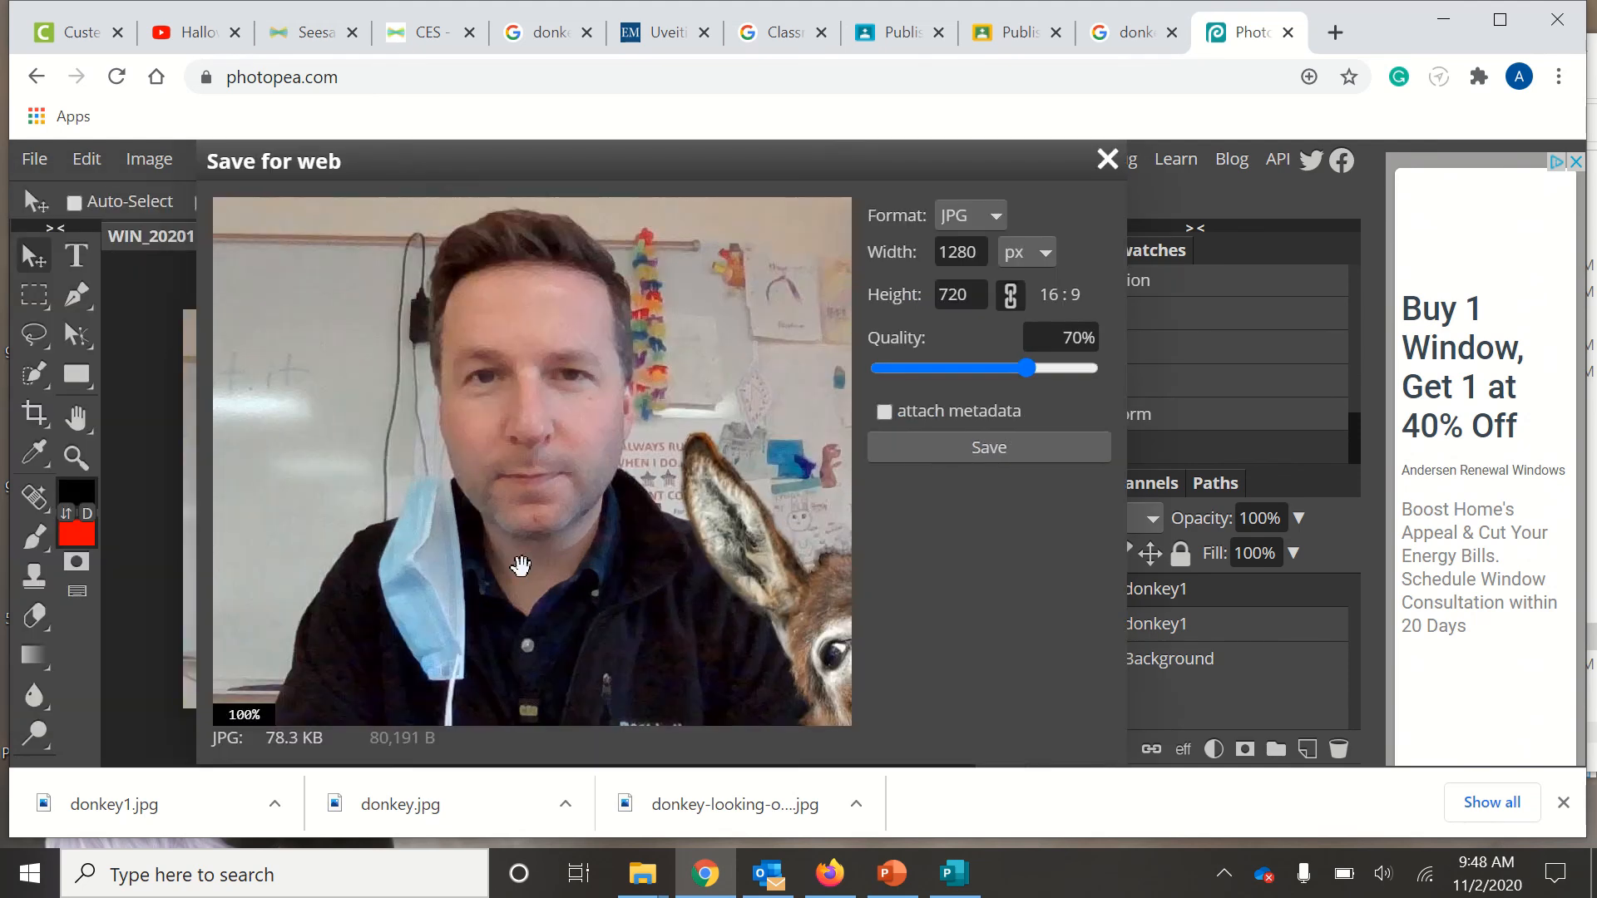
left_click(982, 450)
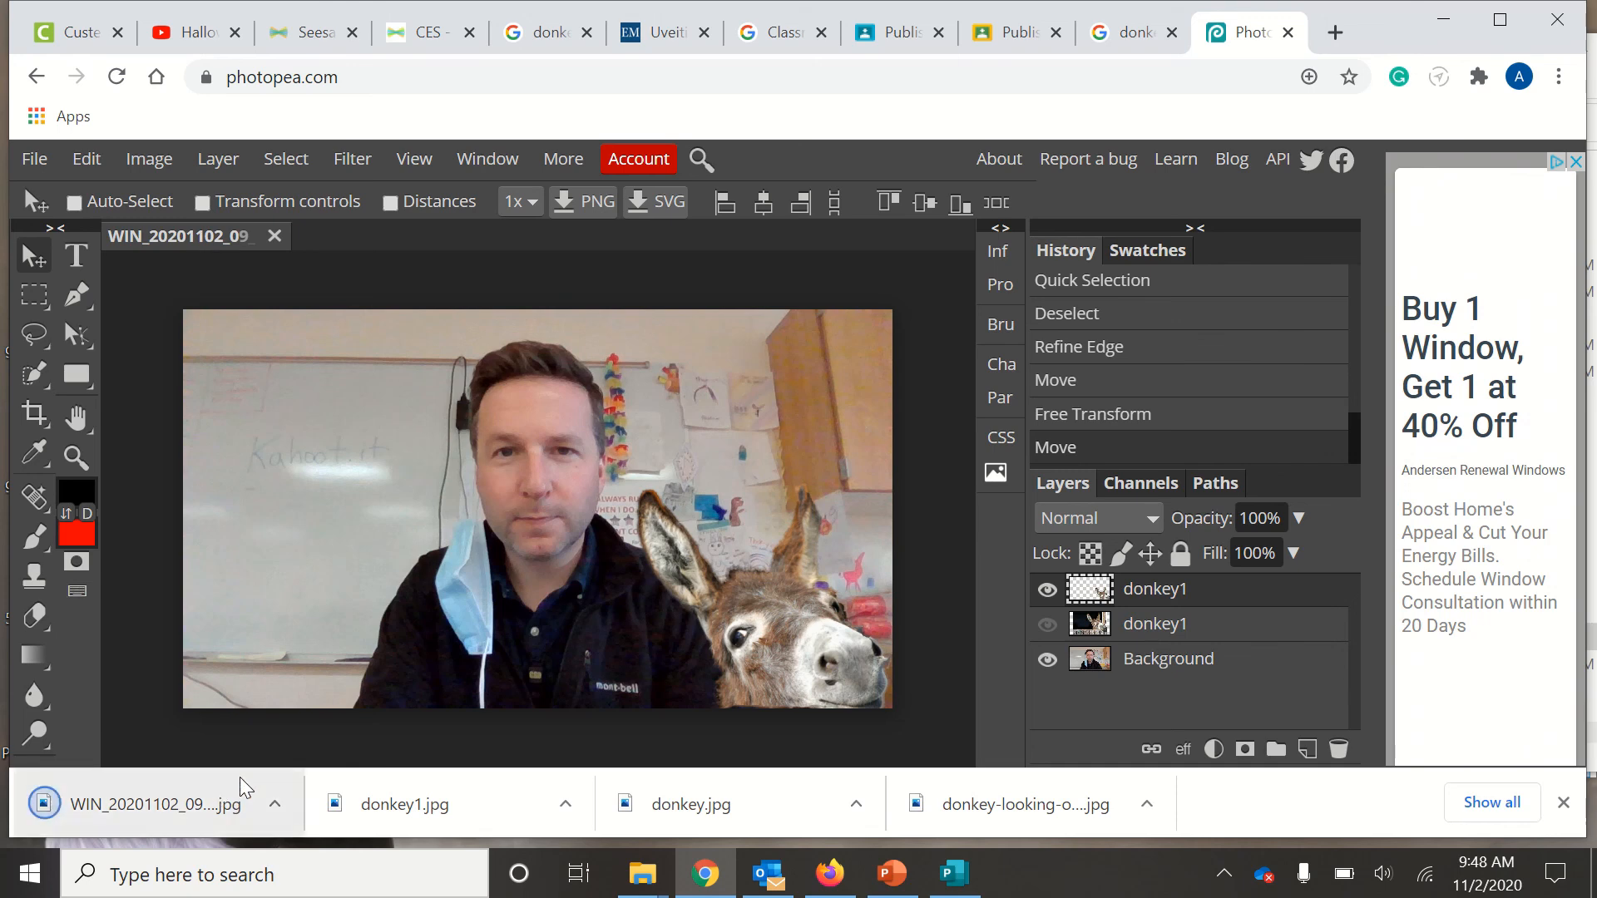
left_click(174, 806)
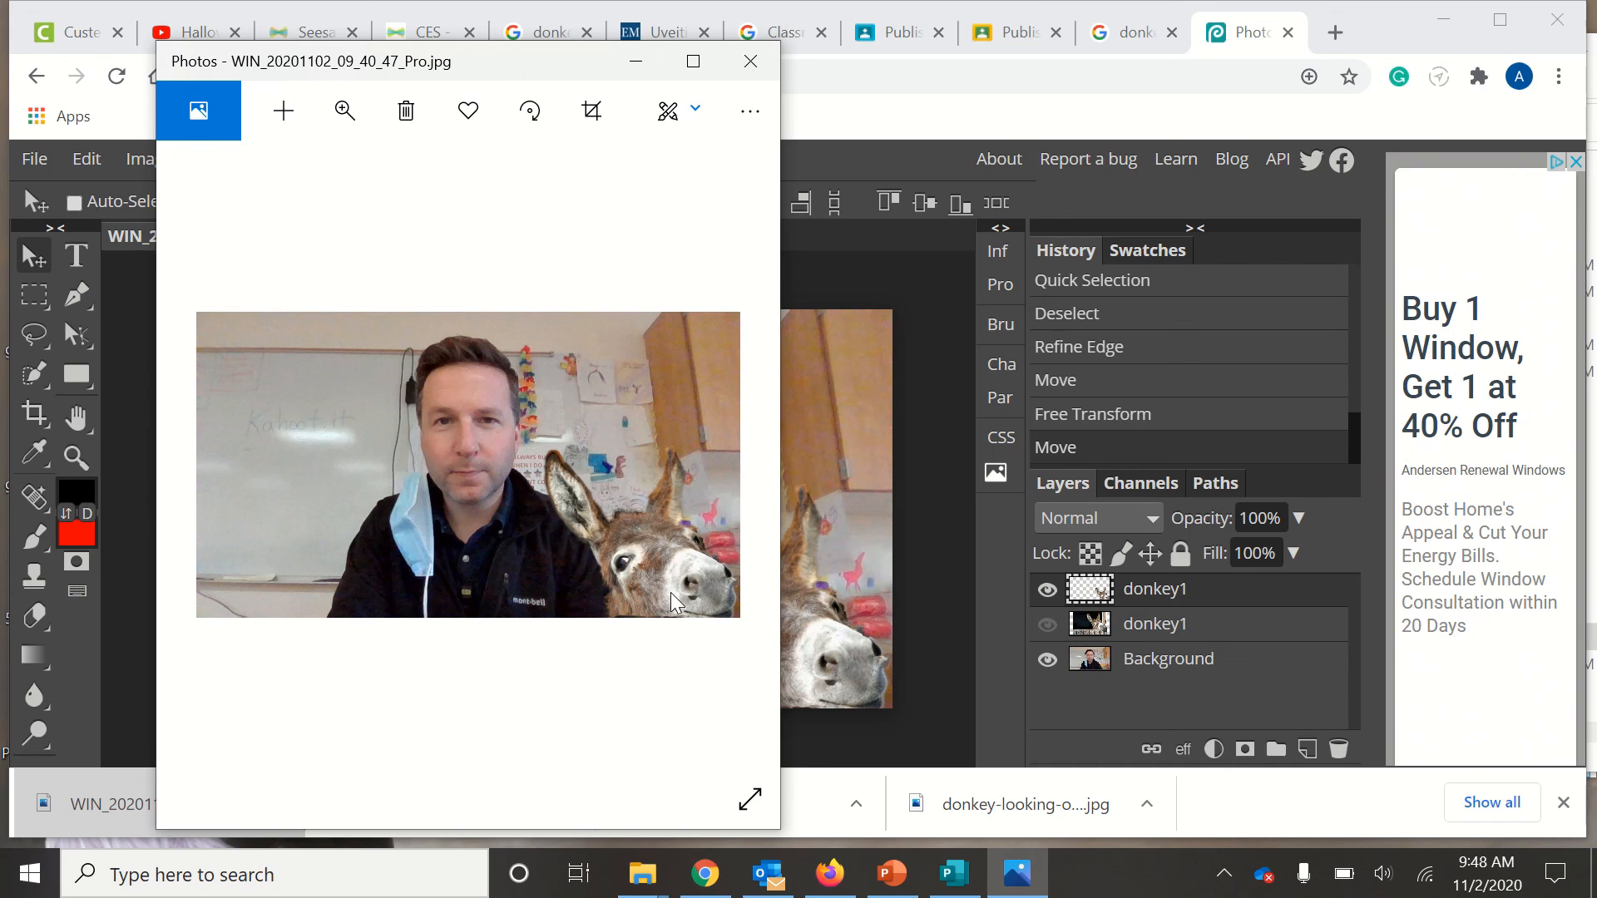
mouse_move(932, 24)
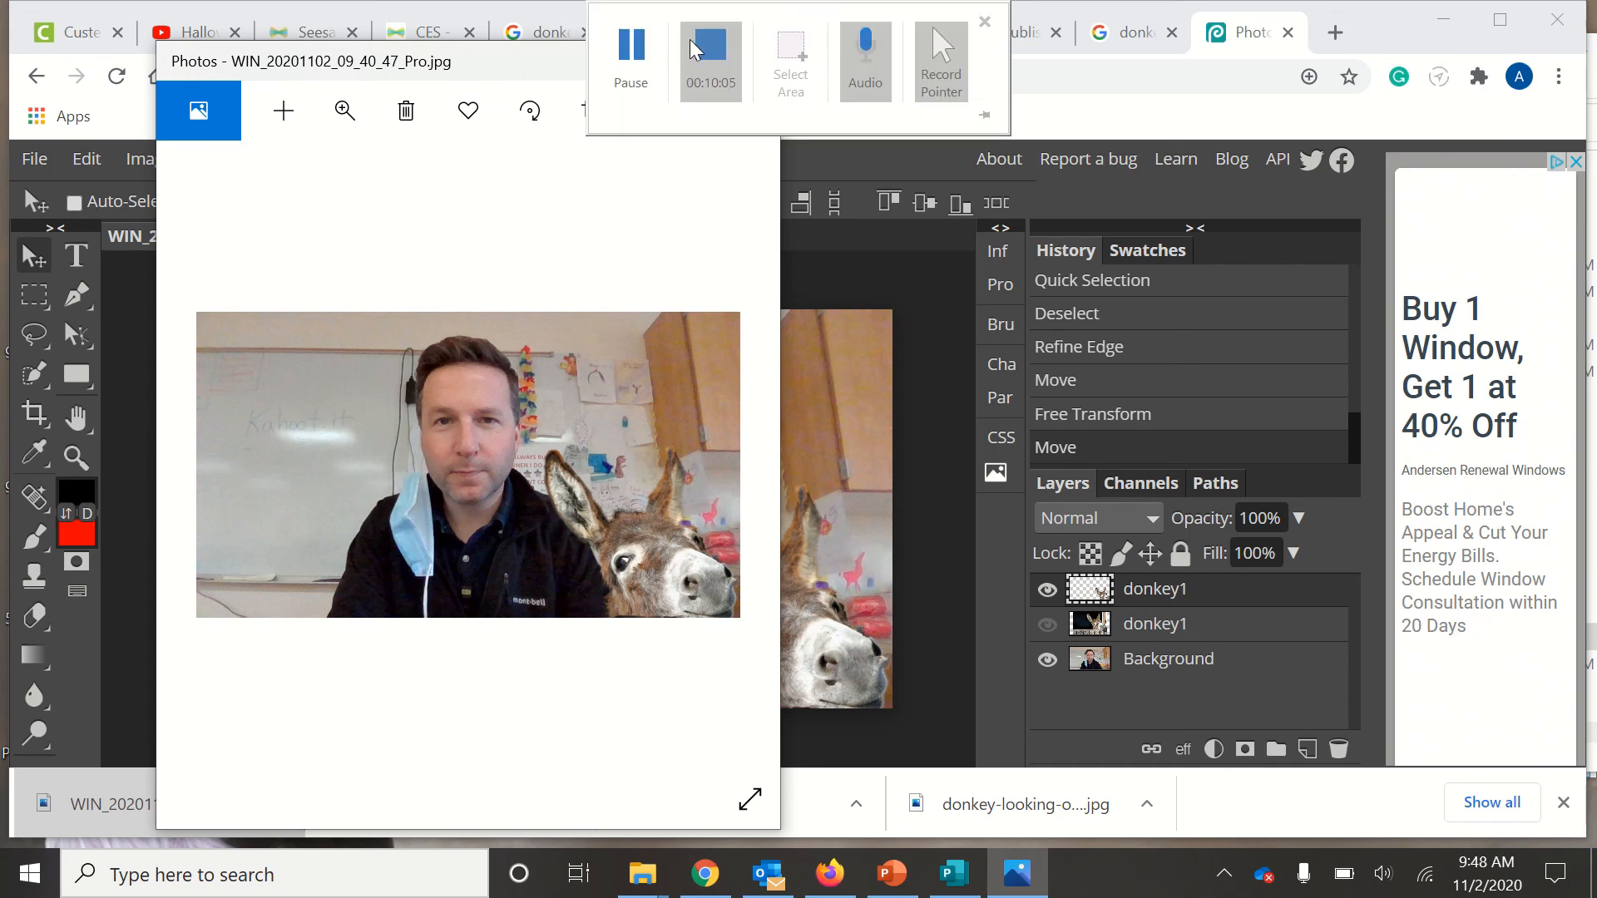